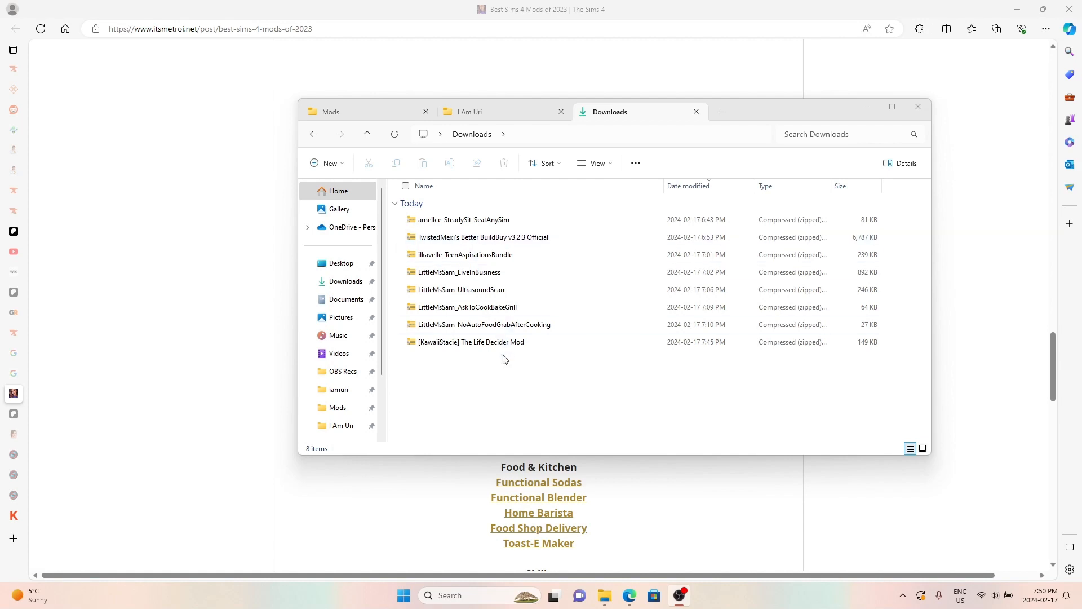
Step: Extract all eight mod archives in Downloads with 7-Zip, each into its own folder
{"action": "left_click_drag", "start_coordinate": [393, 214], "coordinate": [431, 346]}
{"action": "right_click", "coordinate": [440, 345]}
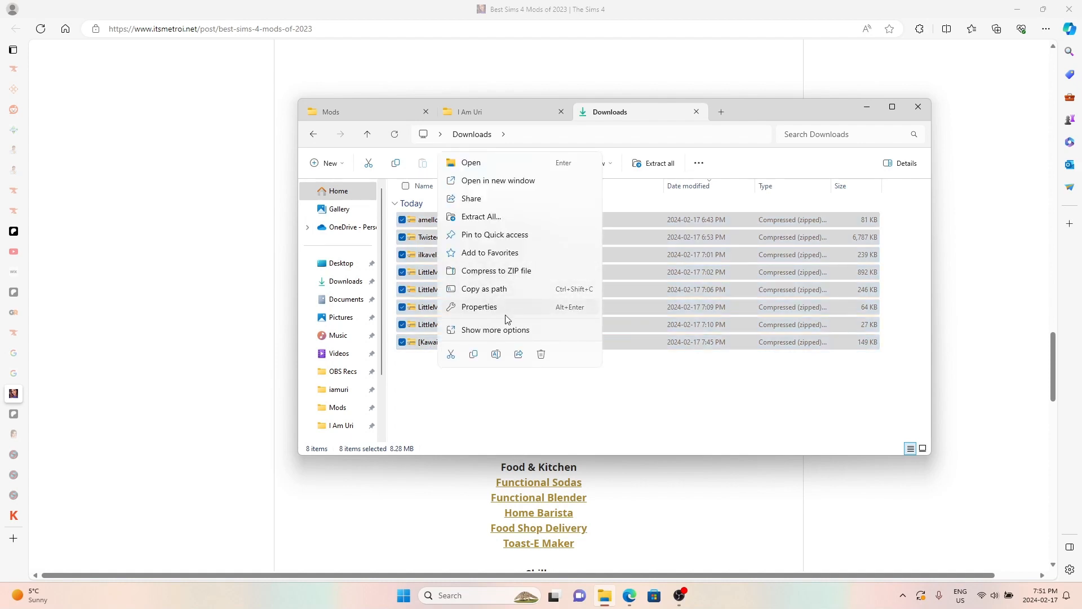
{"action": "left_click", "coordinate": [501, 330]}
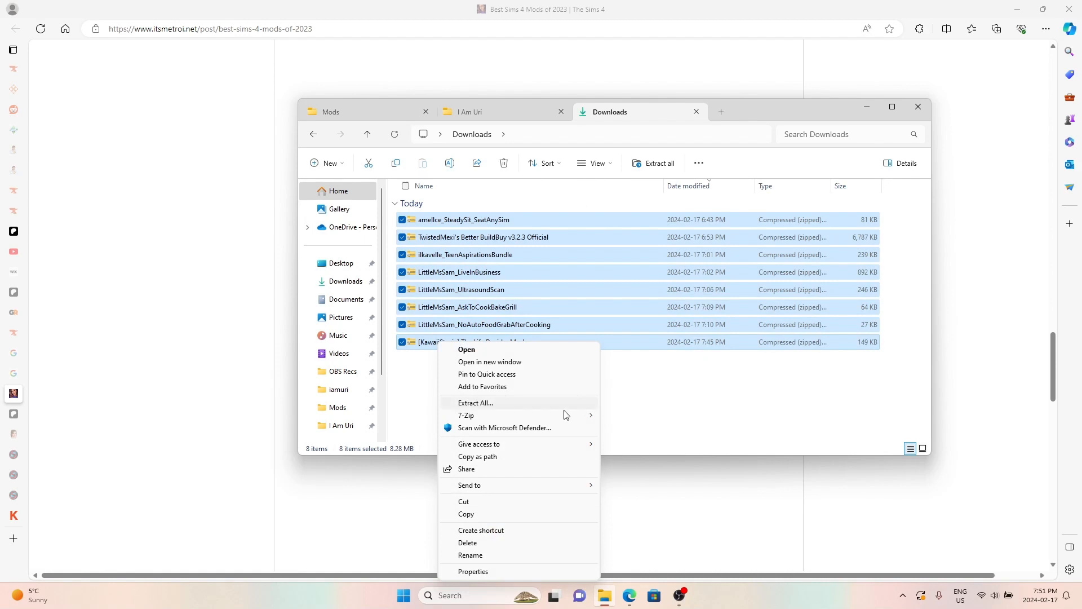
{"action": "mouse_move", "coordinate": [468, 416]}
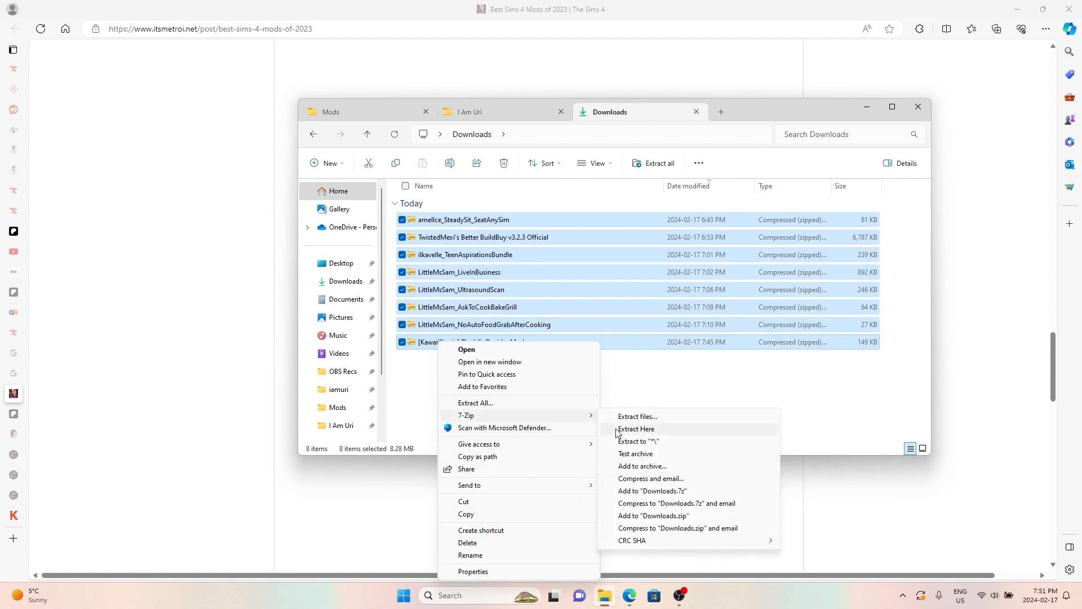
{"action": "left_click", "coordinate": [642, 417]}
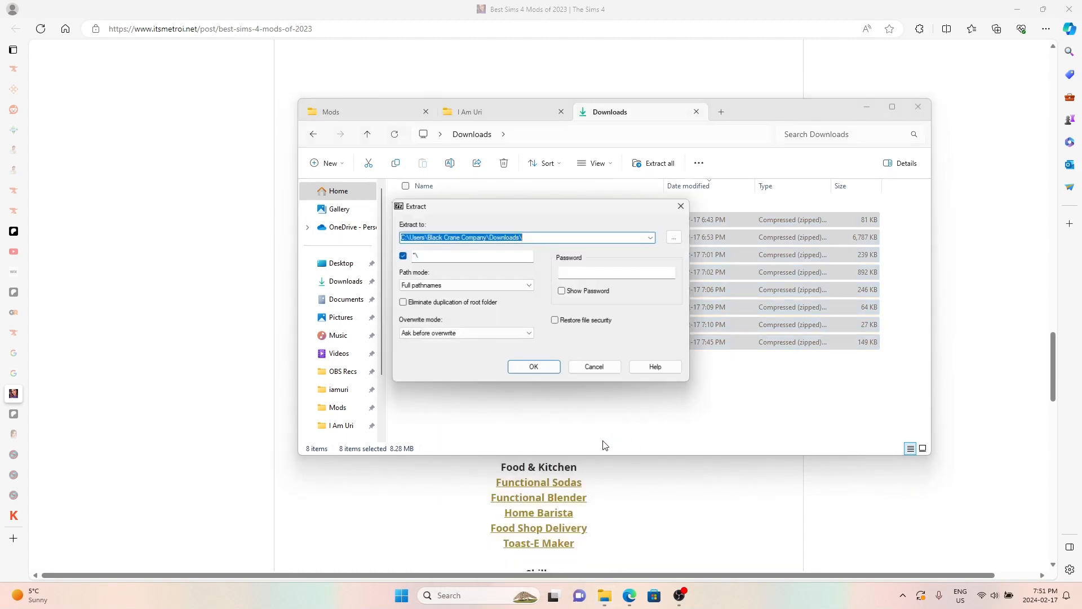
{"action": "left_click", "coordinate": [534, 367]}
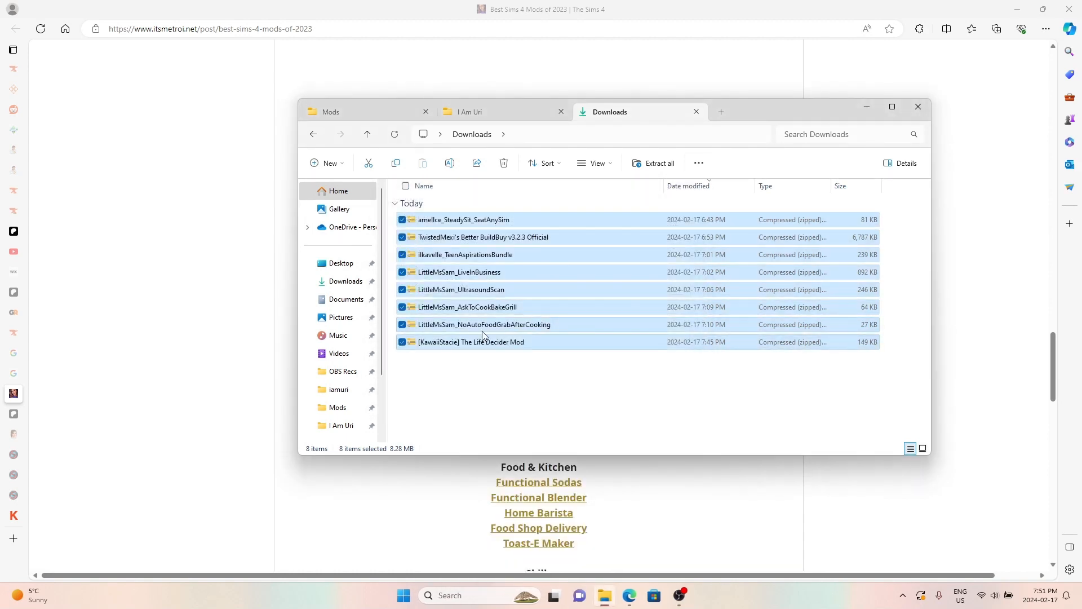
Step: Delete the eight original zip archives from Downloads, keeping the extracted folders
{"action": "scroll", "coordinate": [490, 366], "scroll_direction": "down", "scroll_amount": 1}
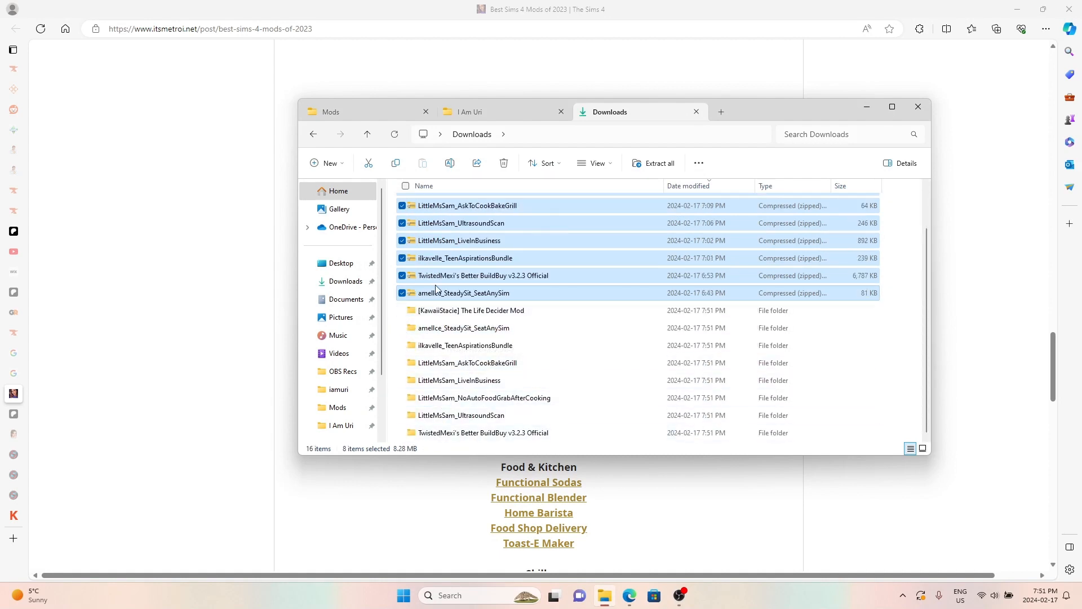
{"action": "scroll", "coordinate": [434, 237], "scroll_direction": "up", "scroll_amount": 1}
{"action": "left_click", "coordinate": [503, 163]}
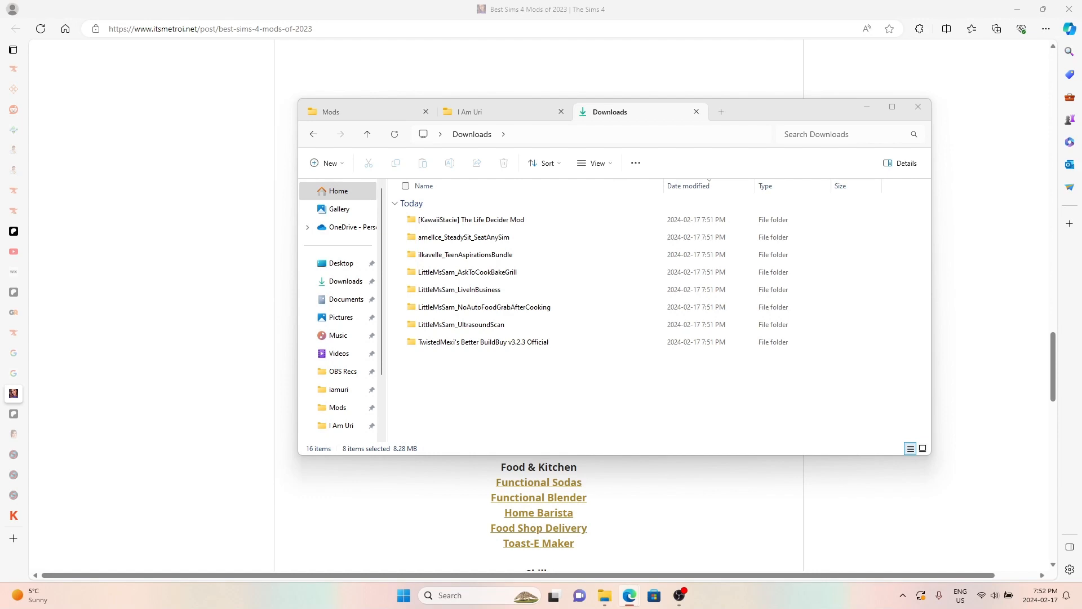
Step: Create a folder named M041_BetterBuildBuy_240217 in the Sims 4 Mods folder and open it
{"action": "left_click_drag", "start_coordinate": [428, 272], "coordinate": [511, 311]}
{"action": "scroll", "coordinate": [512, 311], "scroll_direction": "down", "scroll_amount": 1}
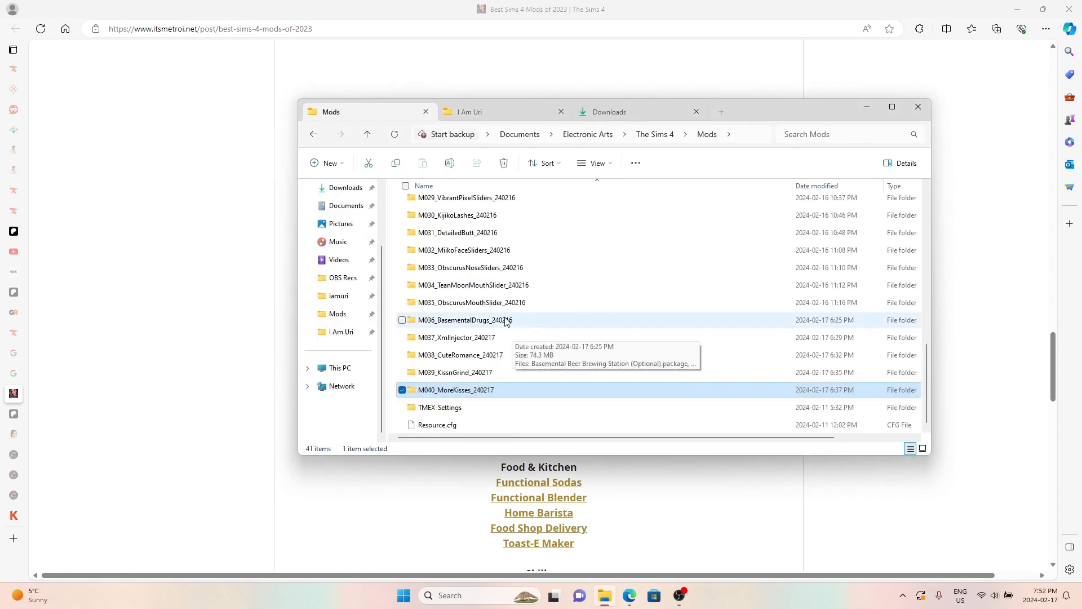
{"action": "left_click", "coordinate": [394, 403]}
{"action": "right_click", "coordinate": [396, 404]}
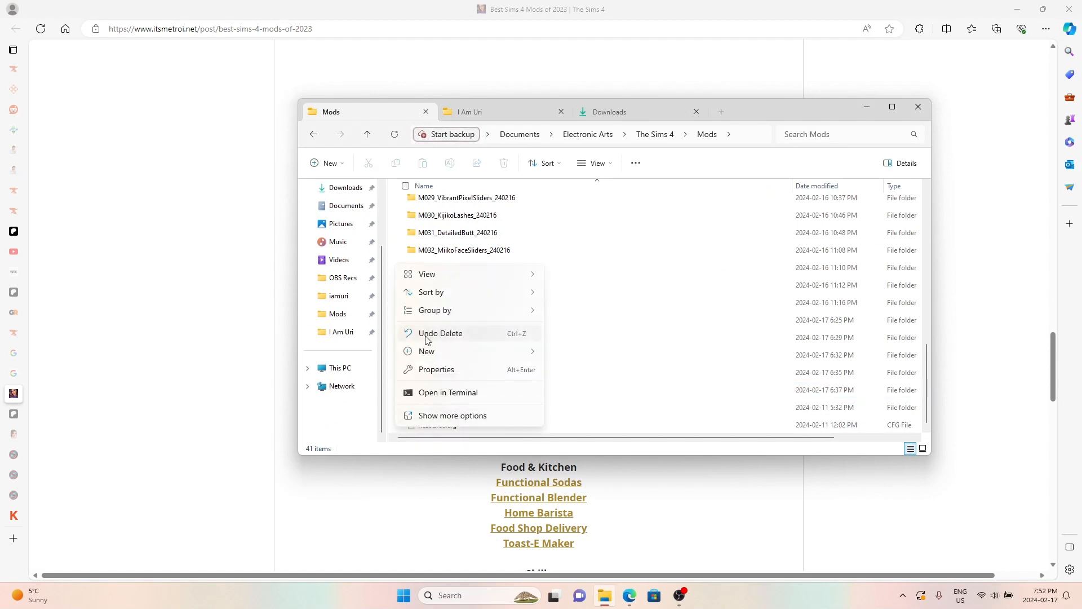
{"action": "mouse_move", "coordinate": [427, 354]}
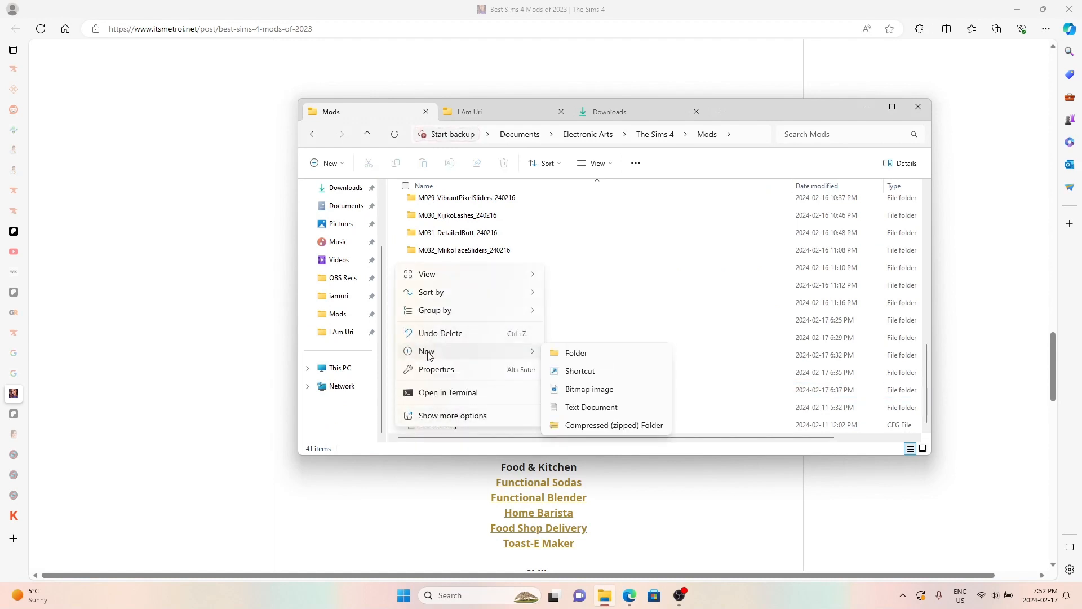
{"action": "left_click", "coordinate": [576, 354]}
{"action": "type", "text": "M041_BetterBuildBuy_240217"}
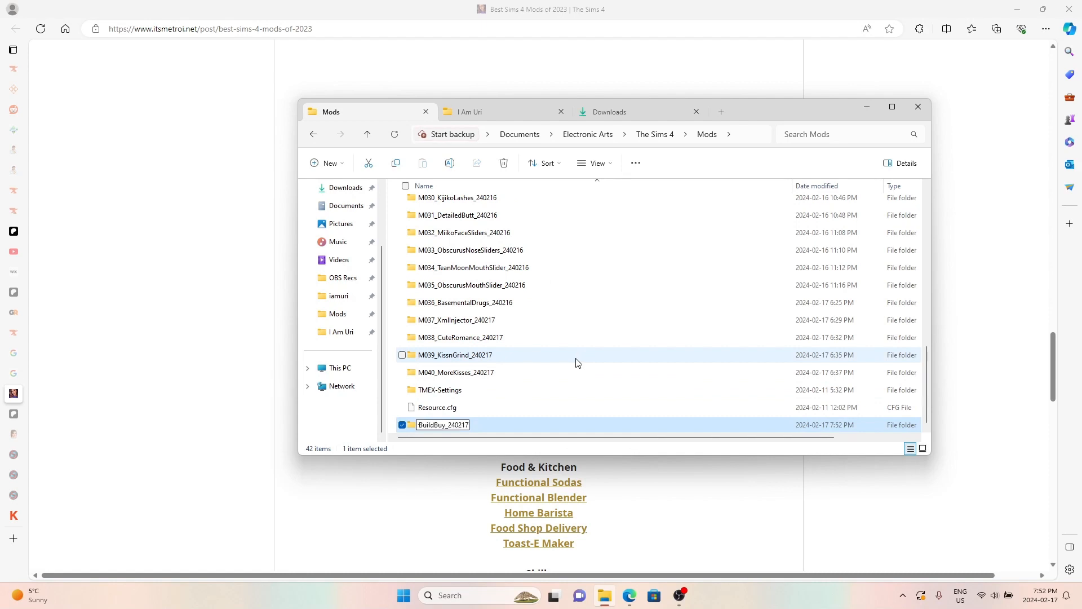
{"action": "key", "text": "Return"}
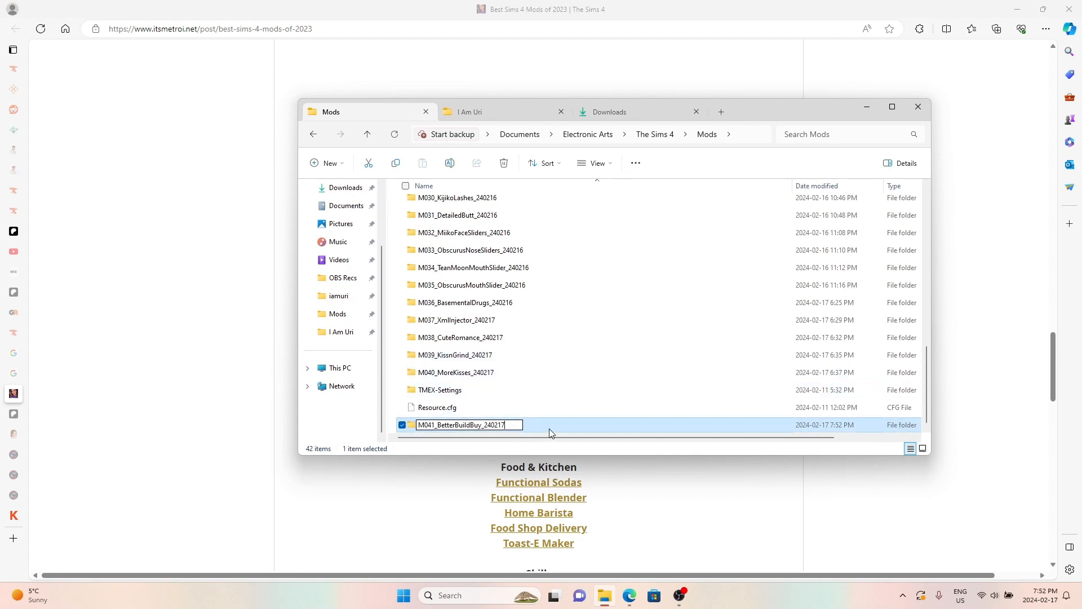
{"action": "double_click", "coordinate": [549, 426]}
Step: Open the extracted TwistedMexi's Better BuildBuy folder in Downloads and examine its install note and the Tmex-BetterBuildBuy subfolder's contents
{"action": "left_click", "coordinate": [596, 116]}
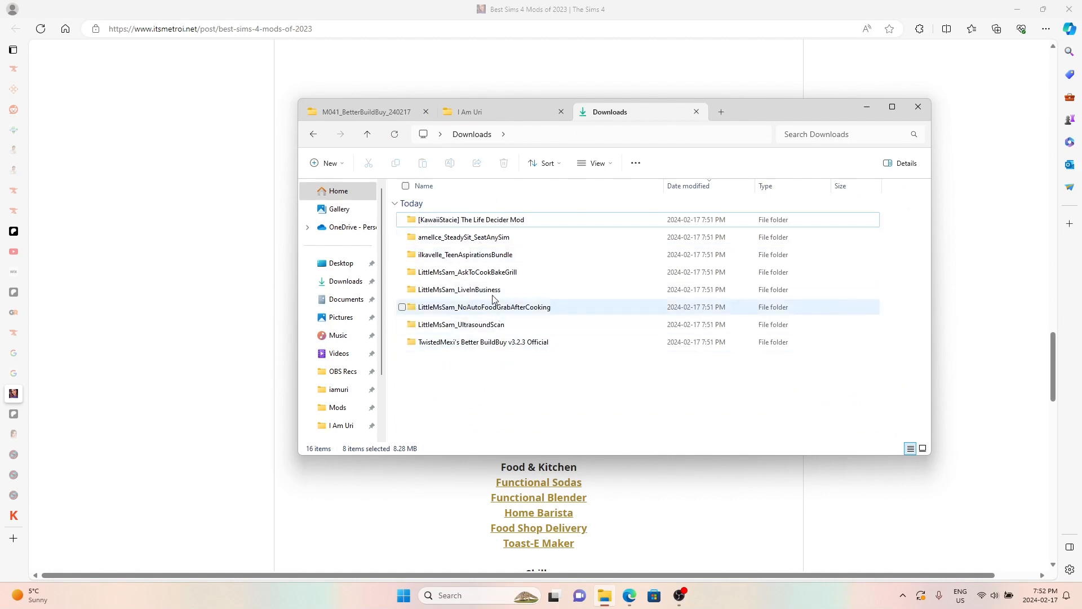
{"action": "left_click", "coordinate": [445, 344]}
{"action": "double_click", "coordinate": [446, 350]}
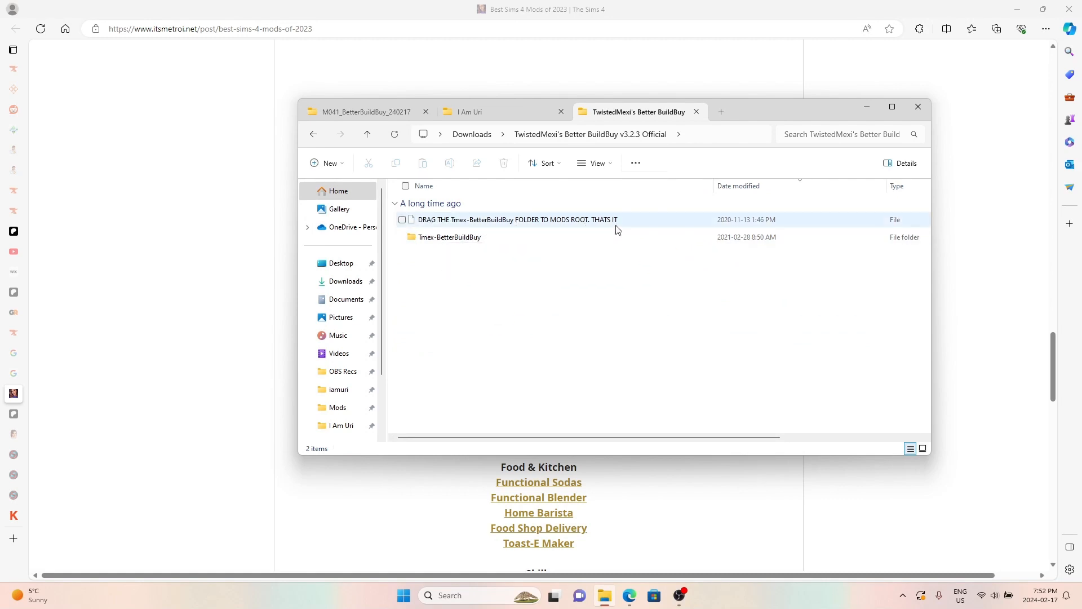
{"action": "double_click", "coordinate": [447, 239]}
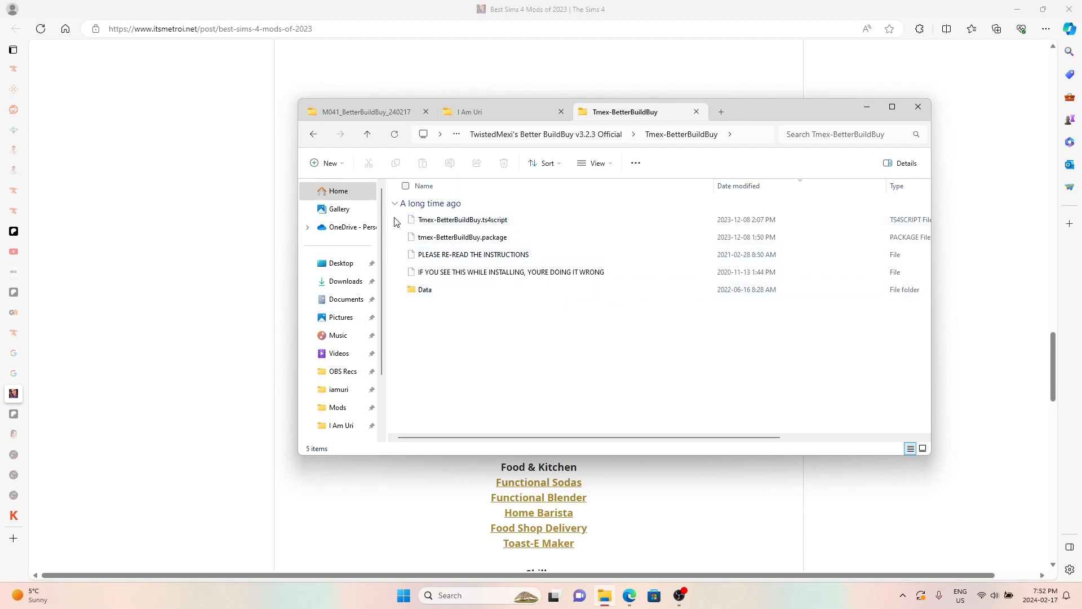
{"action": "left_click", "coordinate": [367, 134]}
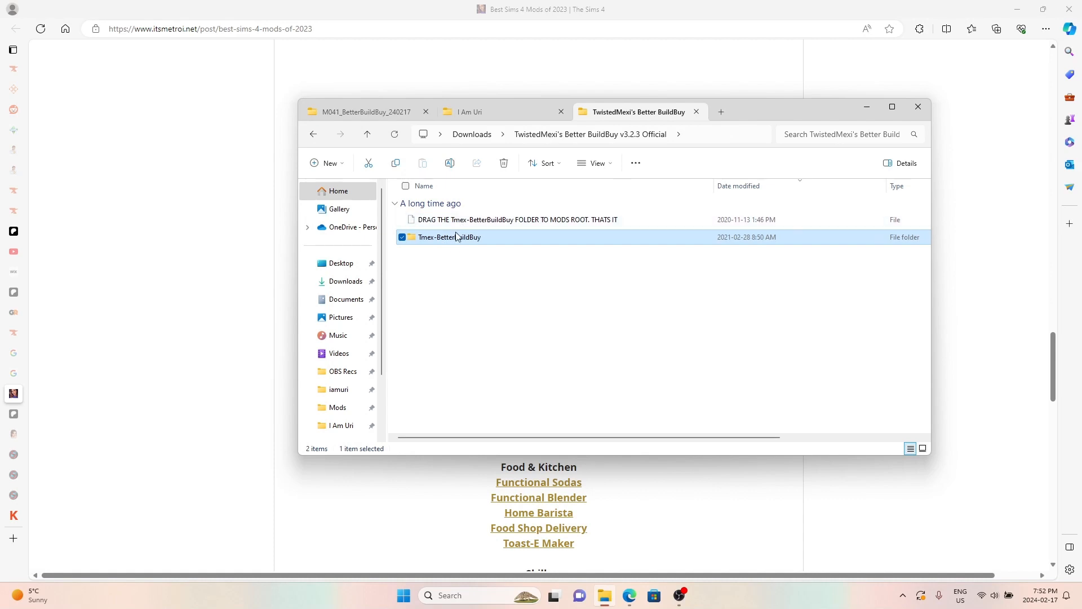
{"action": "double_click", "coordinate": [460, 239]}
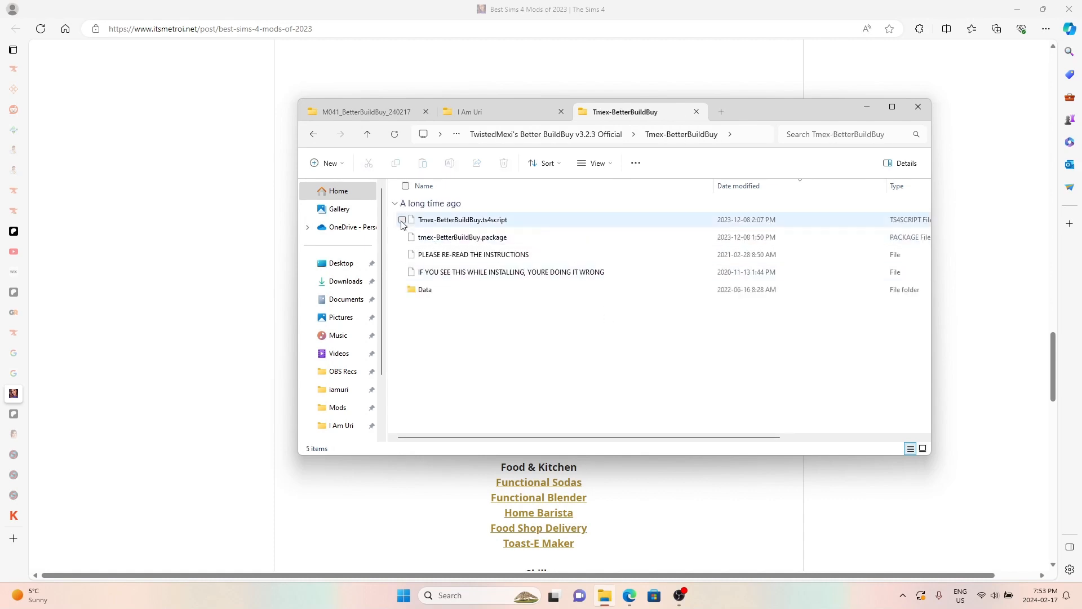
{"action": "left_click_drag", "start_coordinate": [393, 222], "coordinate": [439, 310]}
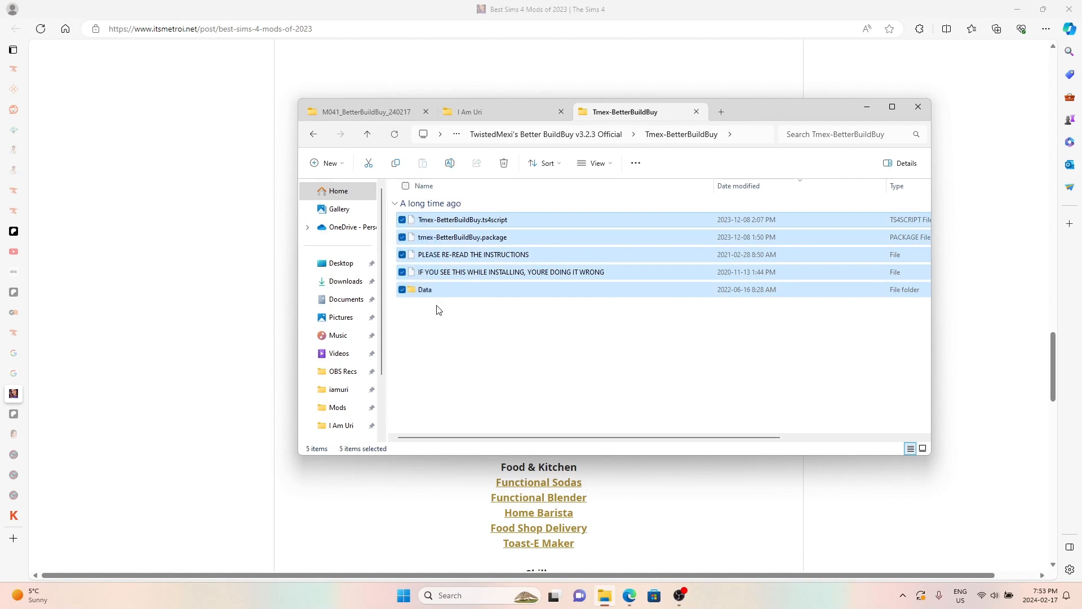
{"action": "left_click", "coordinate": [461, 324]}
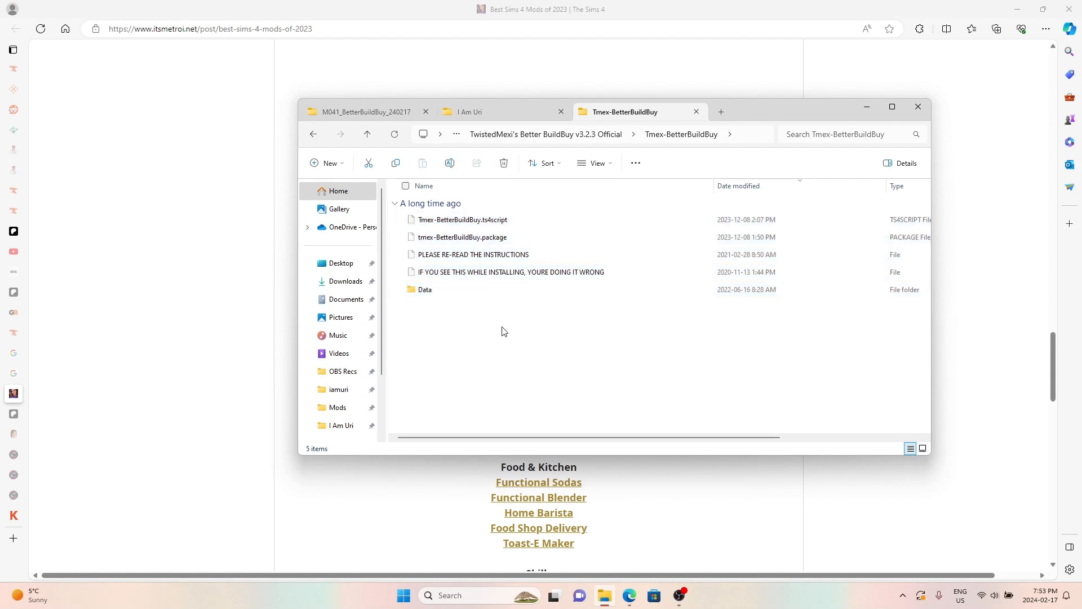
{"action": "left_click", "coordinate": [367, 134]}
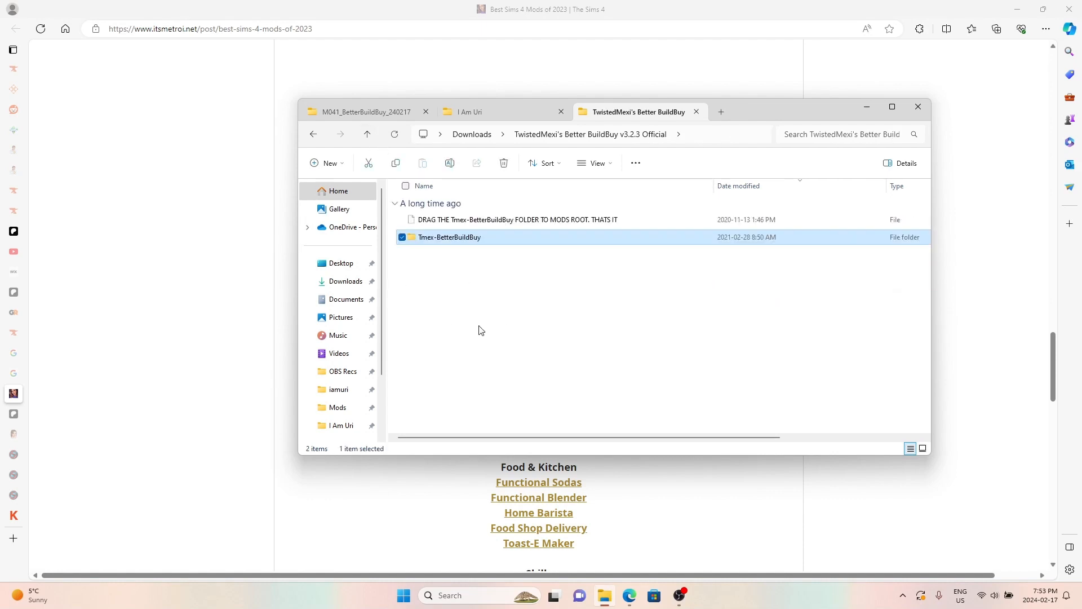
Step: Rename the Tmex-BetterBuildBuy folder as M041_BetterBuildBuy_240217
{"action": "right_click", "coordinate": [433, 238]}
{"action": "left_click", "coordinate": [490, 248]}
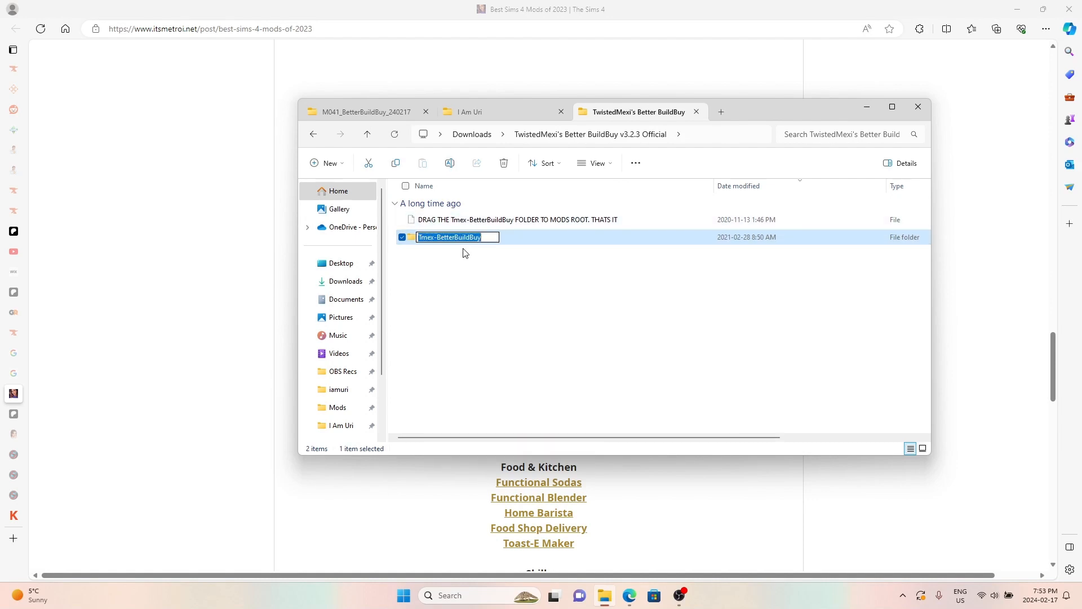
{"action": "type", "text": "M041_BetterBuildBuy_240217"}
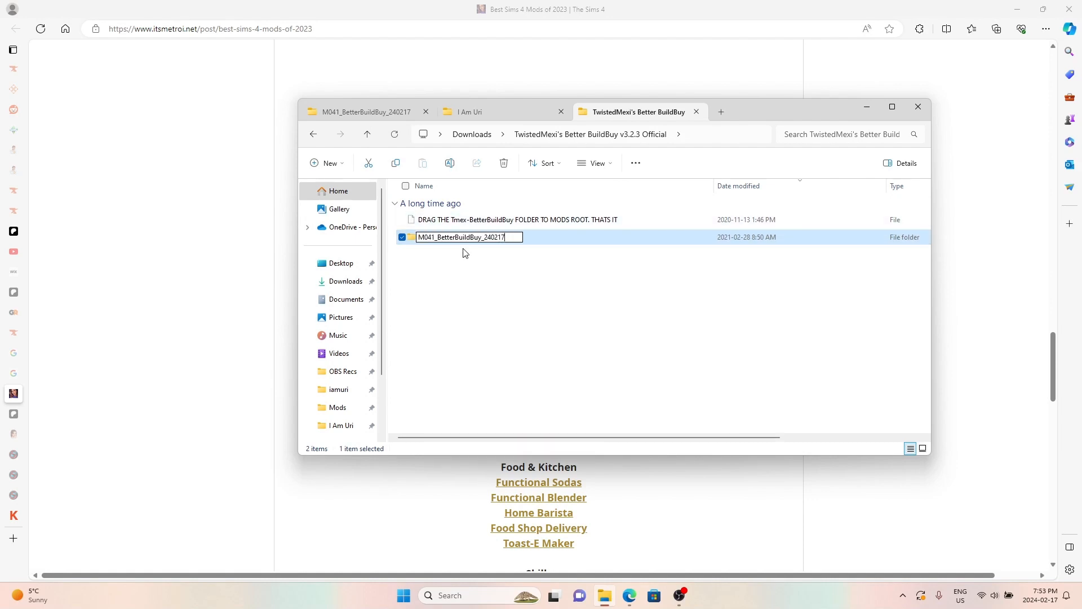
{"action": "left_click", "coordinate": [479, 289]}
Step: Delete the empty M041_BetterBuildBuy_240217 folder from the Sims 4 Mods folder
{"action": "left_click", "coordinate": [357, 114]}
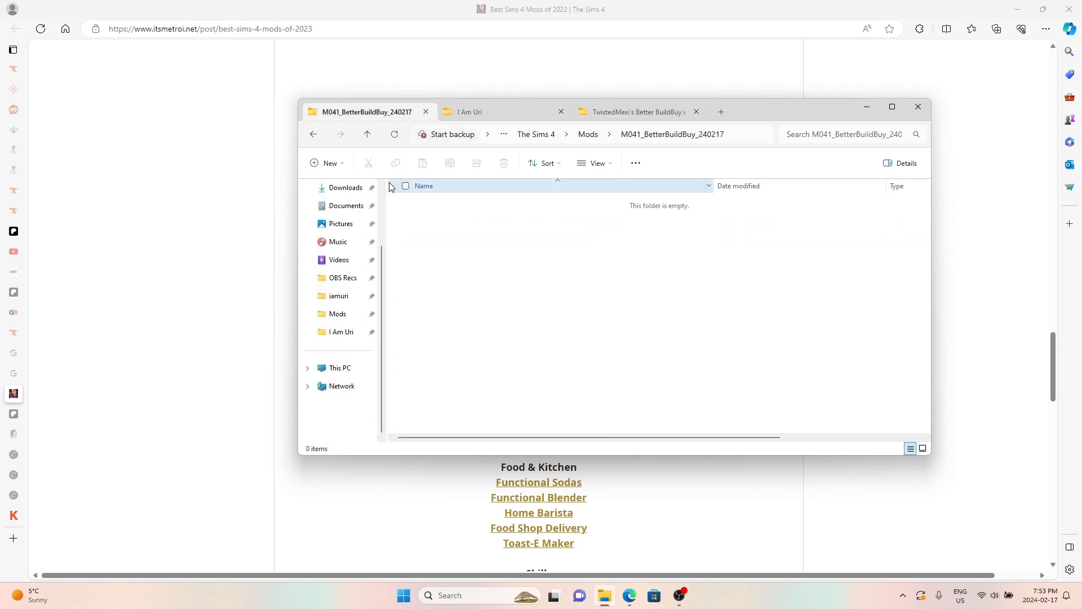
{"action": "left_click", "coordinate": [367, 134]}
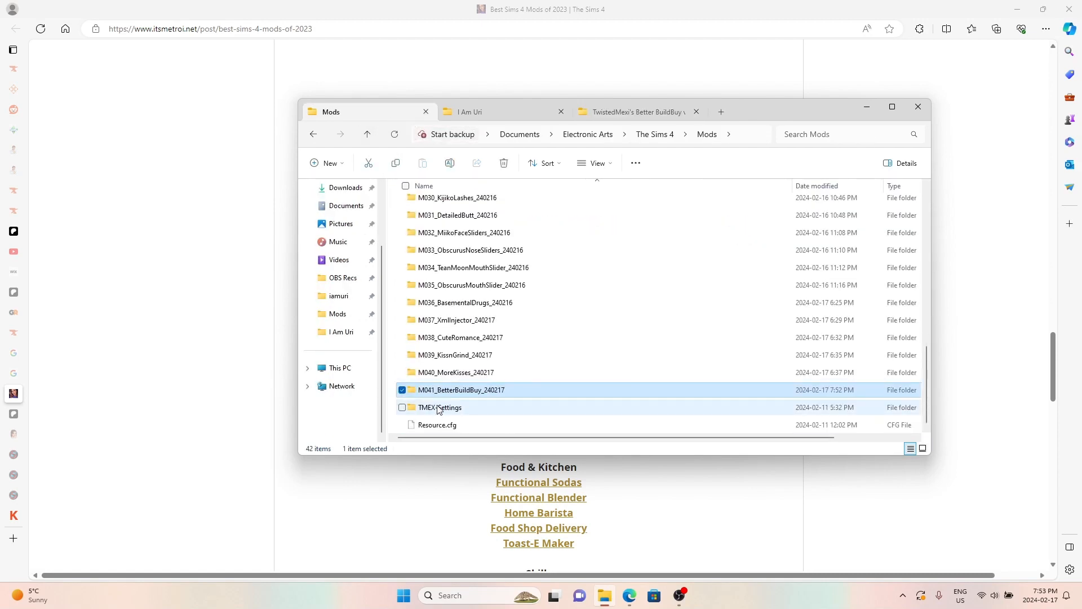
{"action": "left_click", "coordinate": [426, 390]}
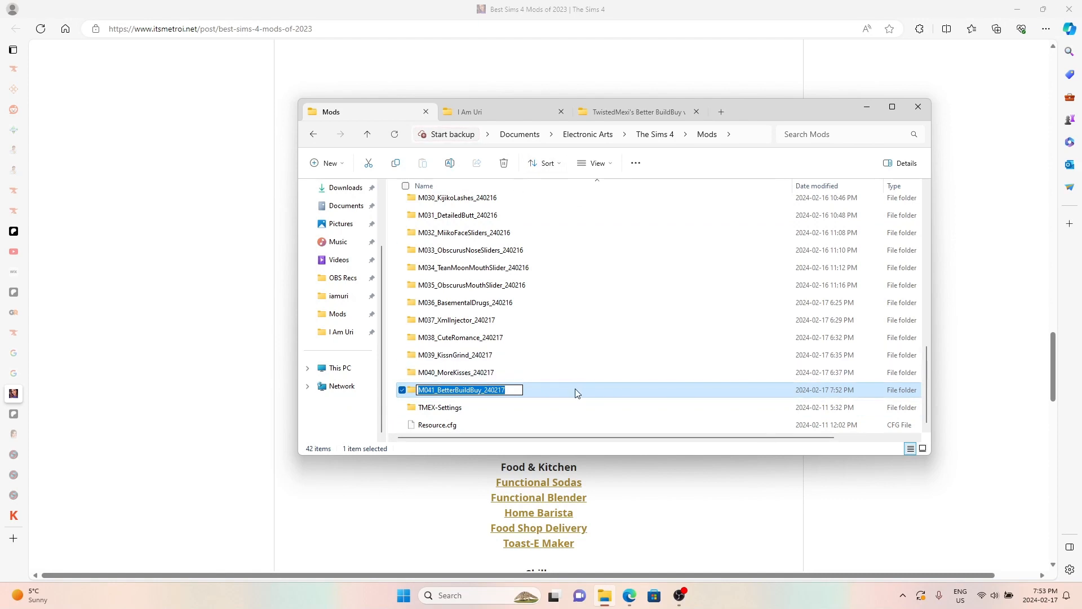
{"action": "key", "text": "Escape"}
{"action": "left_click", "coordinate": [504, 163]}
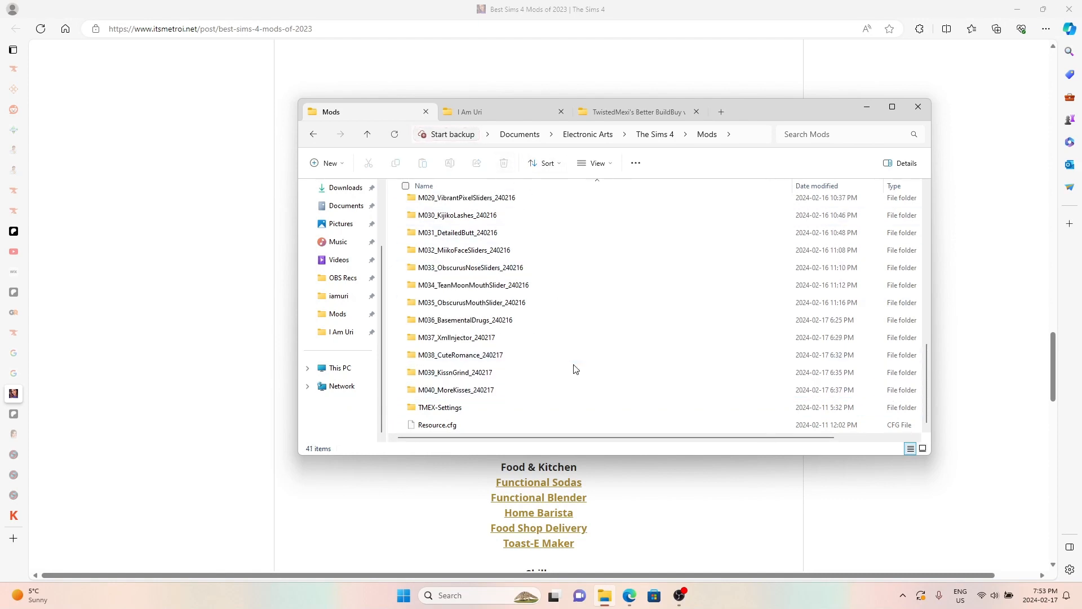
Step: Move the renamed M041_BetterBuildBuy_240217 folder from the extracted download into the Mods folder and check its contents
{"action": "left_click", "coordinate": [637, 111]}
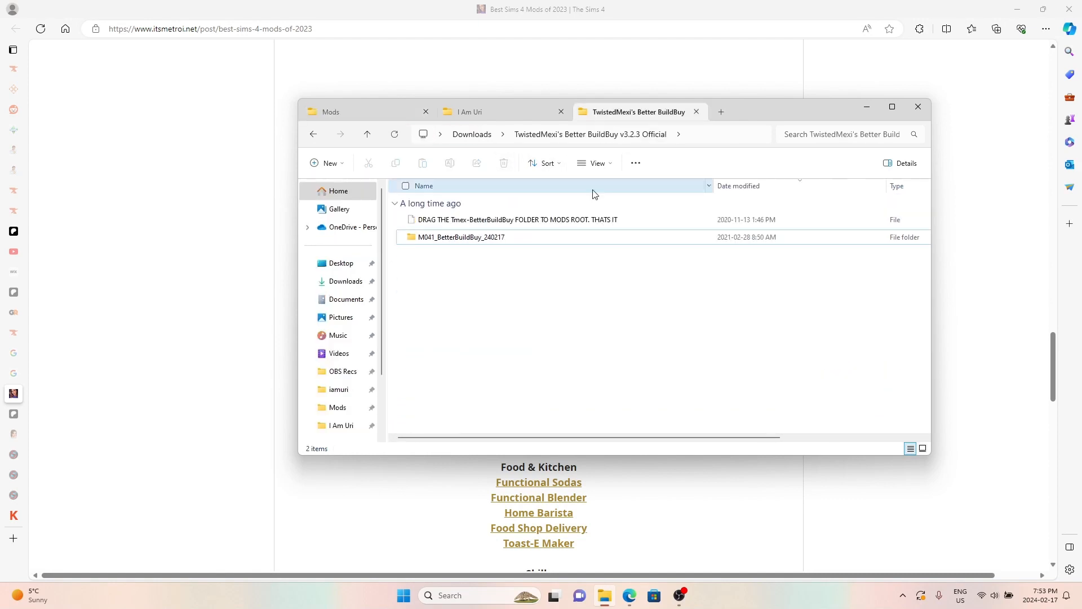
{"action": "left_click", "coordinate": [480, 237]}
{"action": "key", "text": "ctrl+c"}
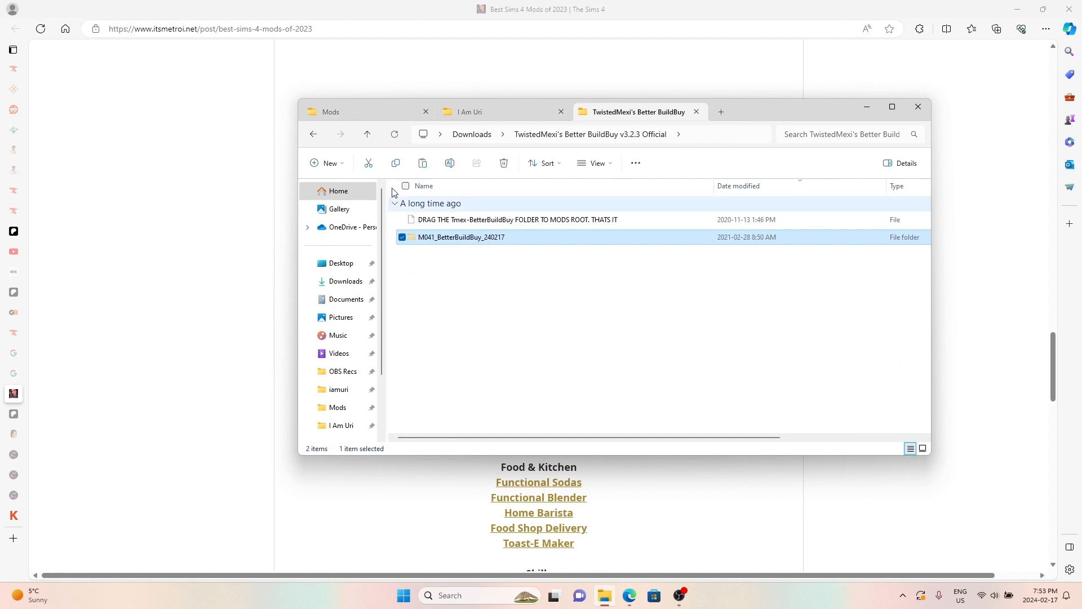
{"action": "left_click", "coordinate": [361, 113]}
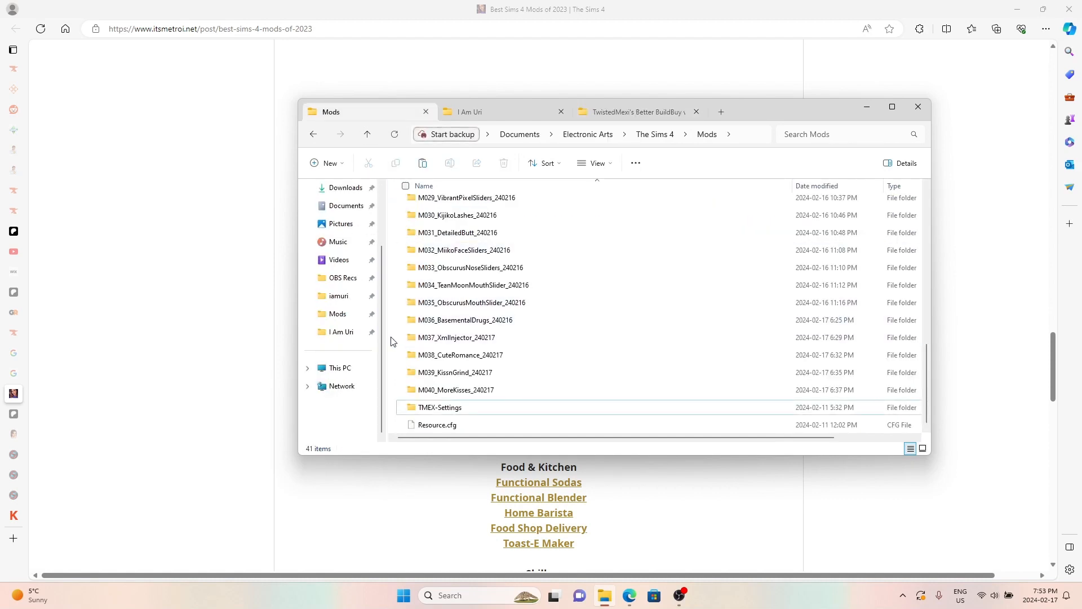
{"action": "key", "text": "ctrl+v"}
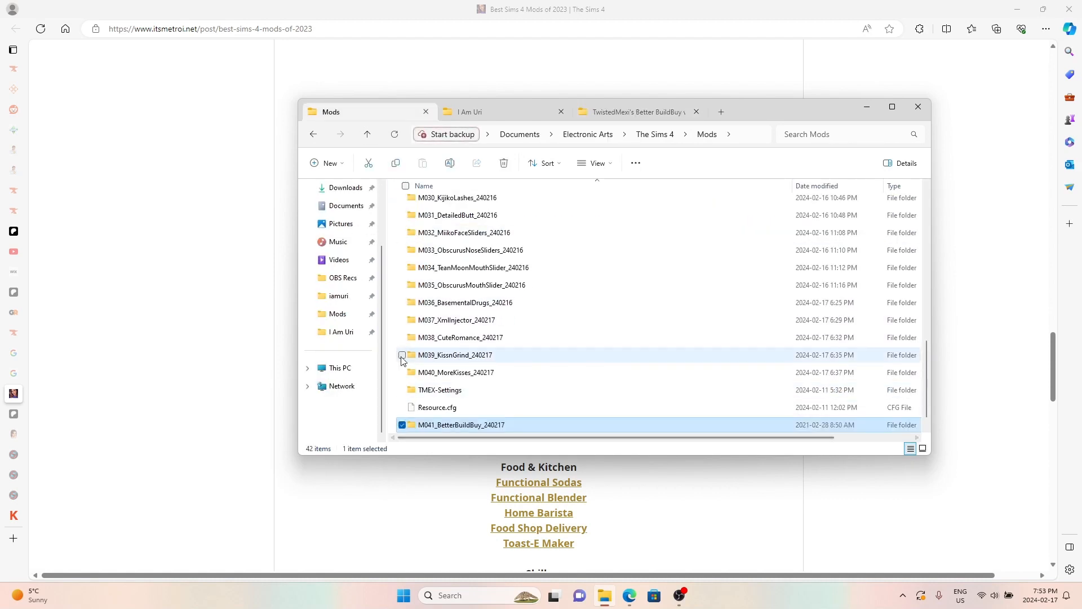
{"action": "double_click", "coordinate": [463, 427]}
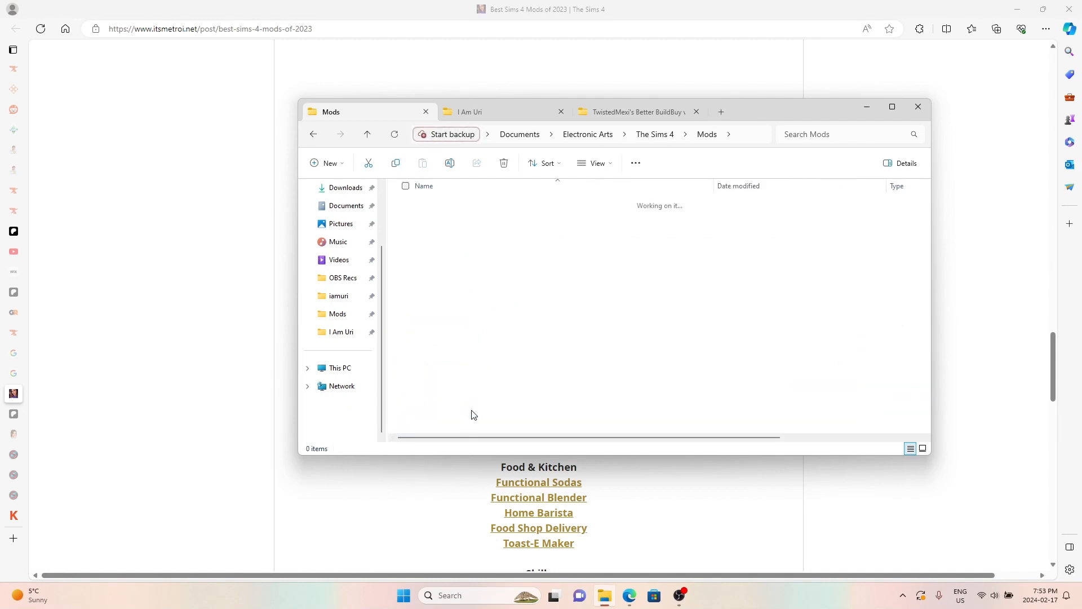
{"action": "left_click", "coordinate": [366, 138]}
{"action": "scroll", "coordinate": [519, 342], "scroll_direction": "down", "scroll_amount": 1}
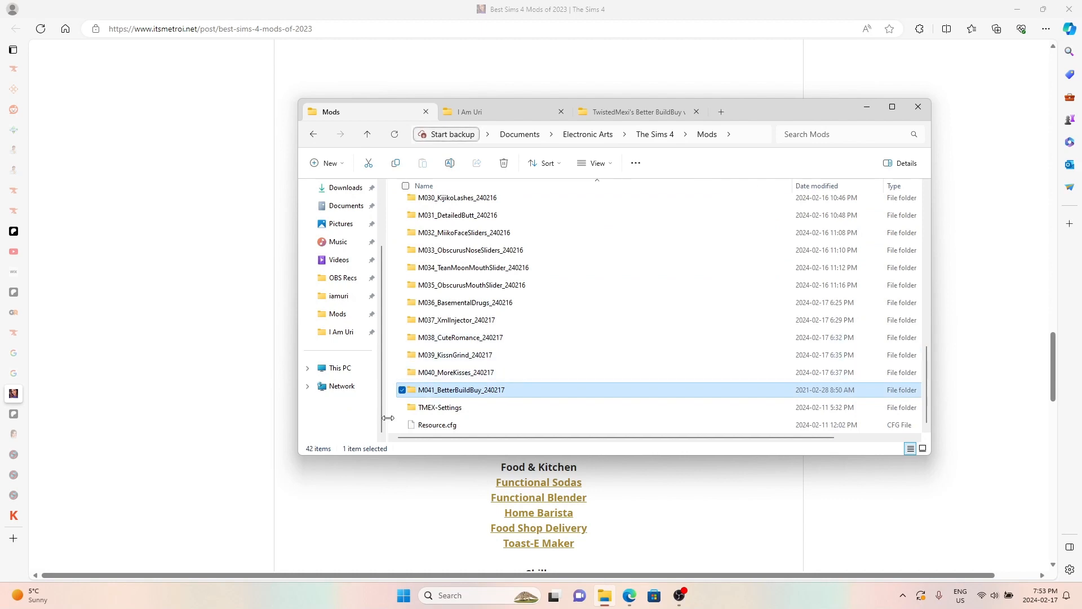
Step: Return to Downloads and delete the leftover extracted folder TwistedMexi's Better BuildBuy v3.2.3 Official
{"action": "left_click", "coordinate": [623, 112]}
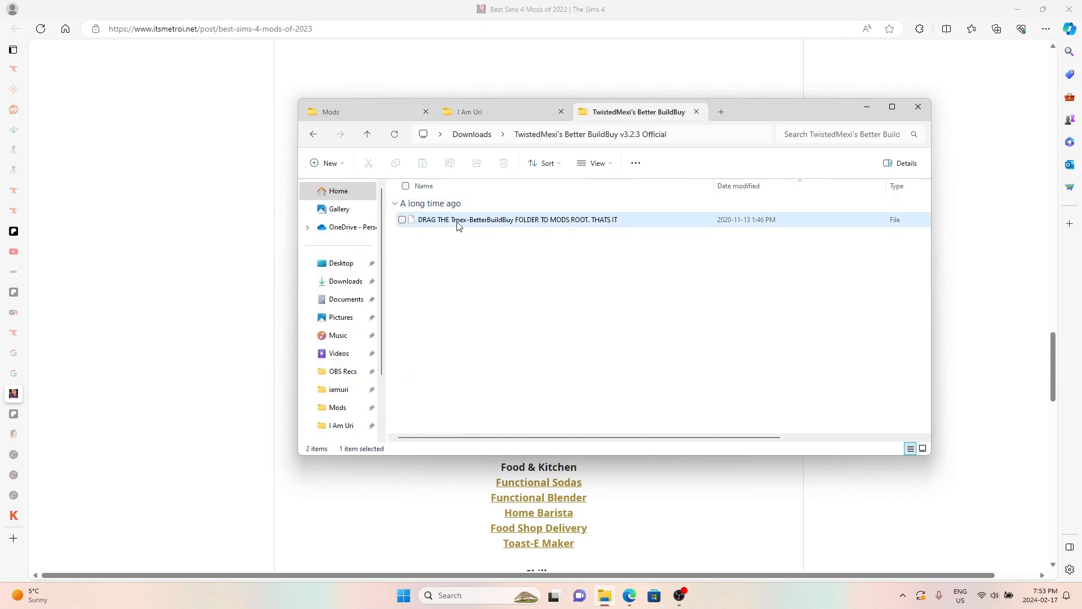
{"action": "left_click", "coordinate": [527, 227]}
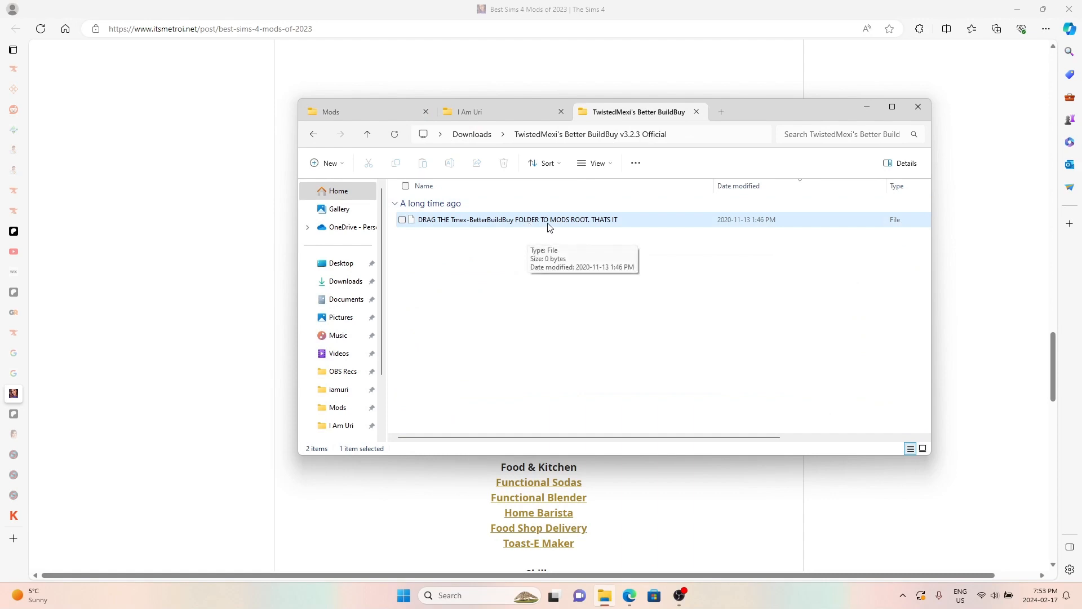
{"action": "left_click", "coordinate": [368, 136]}
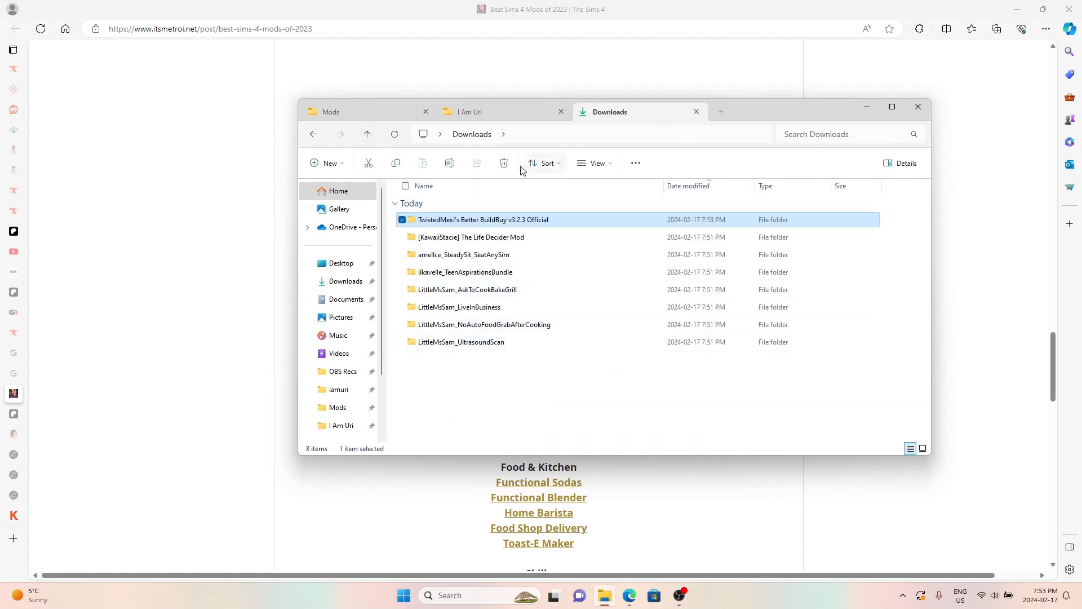
{"action": "left_click", "coordinate": [503, 165]}
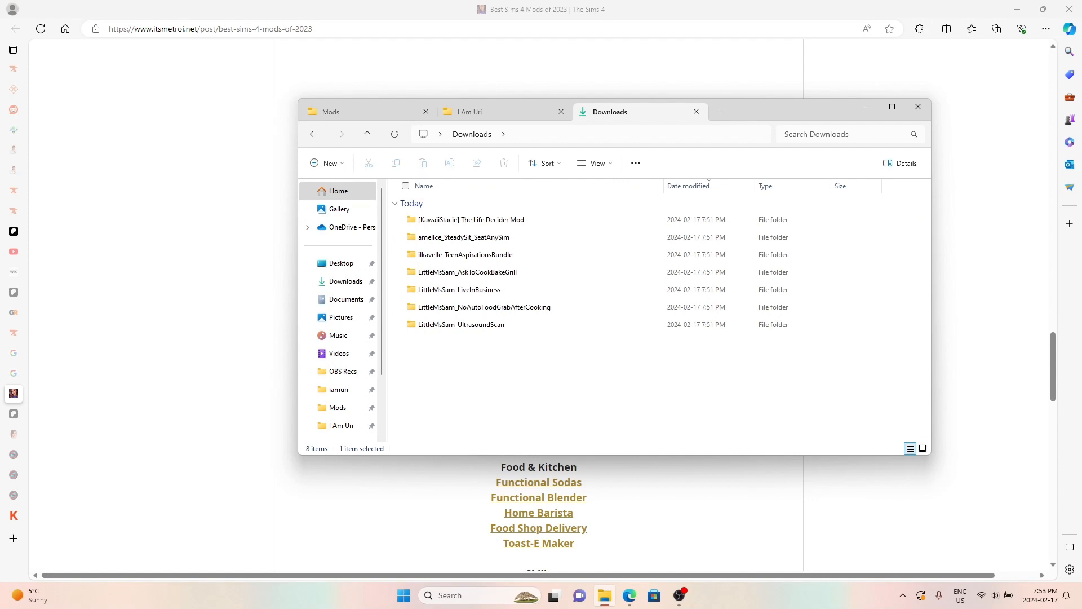
Step: Open the Better BuildBuy v3.2.3 Patreon post in the browser and review it from the install instructions up to its title
{"action": "left_click", "coordinate": [226, 236]}
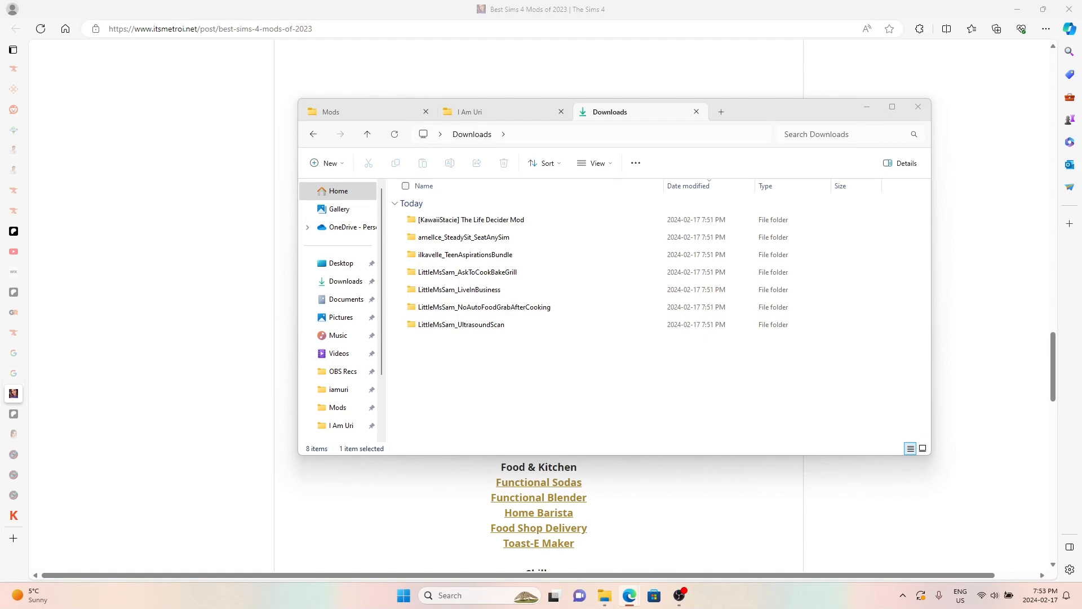
{"action": "left_click", "coordinate": [289, 189]}
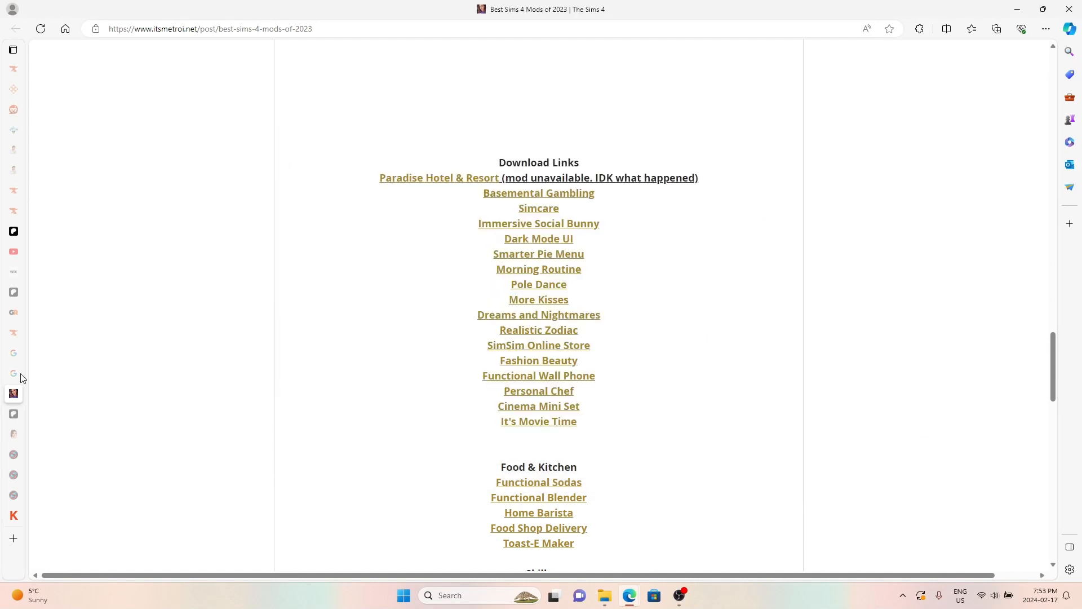
{"action": "left_click", "coordinate": [15, 234]}
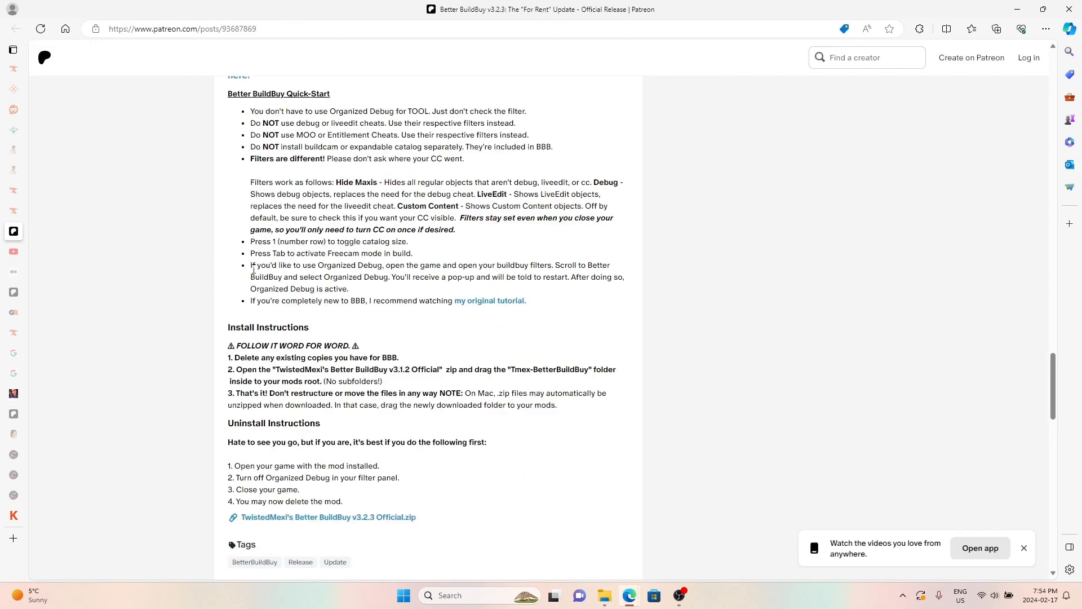
{"action": "scroll", "coordinate": [253, 269], "scroll_direction": "up", "scroll_amount": 20}
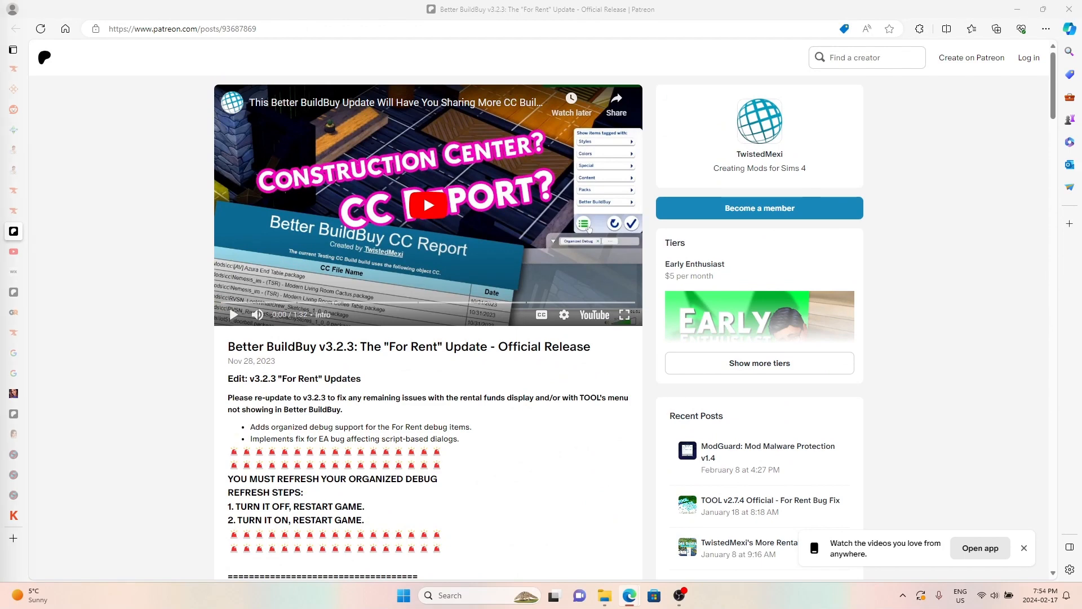
Step: Switch to the I am Uri Sims 4 Master Database spreadsheet and locate the M041_BetterBuildBuy_240217 entry in the Mods sheet
{"action": "left_click_drag", "start_coordinate": [198, 608], "coordinate": [250, 2]}
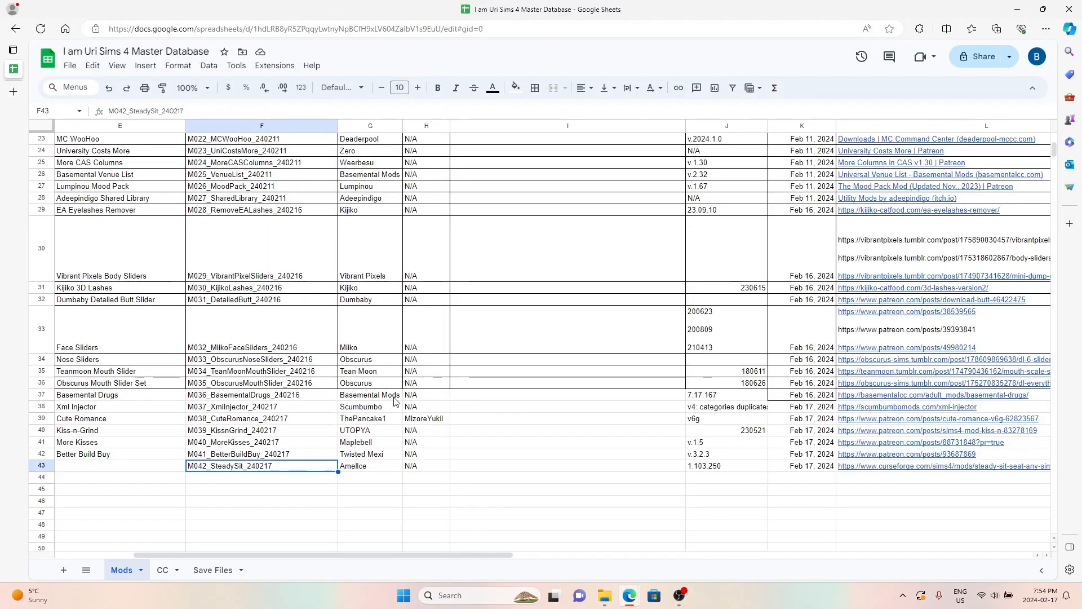
{"action": "key", "text": "Up"}
{"action": "key", "text": "Up"}
{"action": "key", "text": "Up"}
{"action": "key", "text": "Up"}
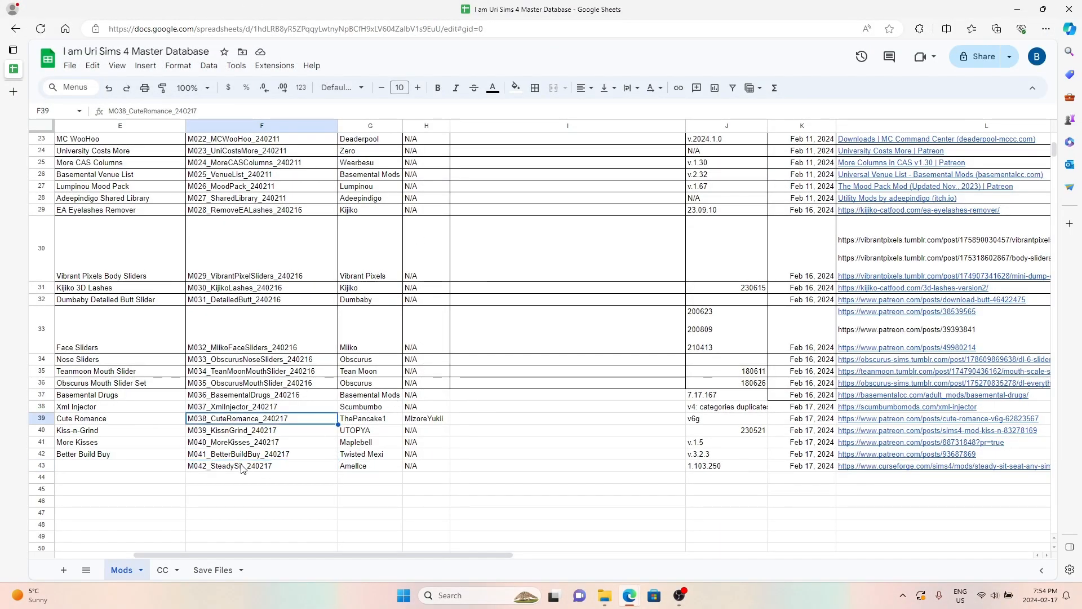
{"action": "key", "text": "Down"}
{"action": "key", "text": "Down"}
{"action": "key", "text": "Down"}
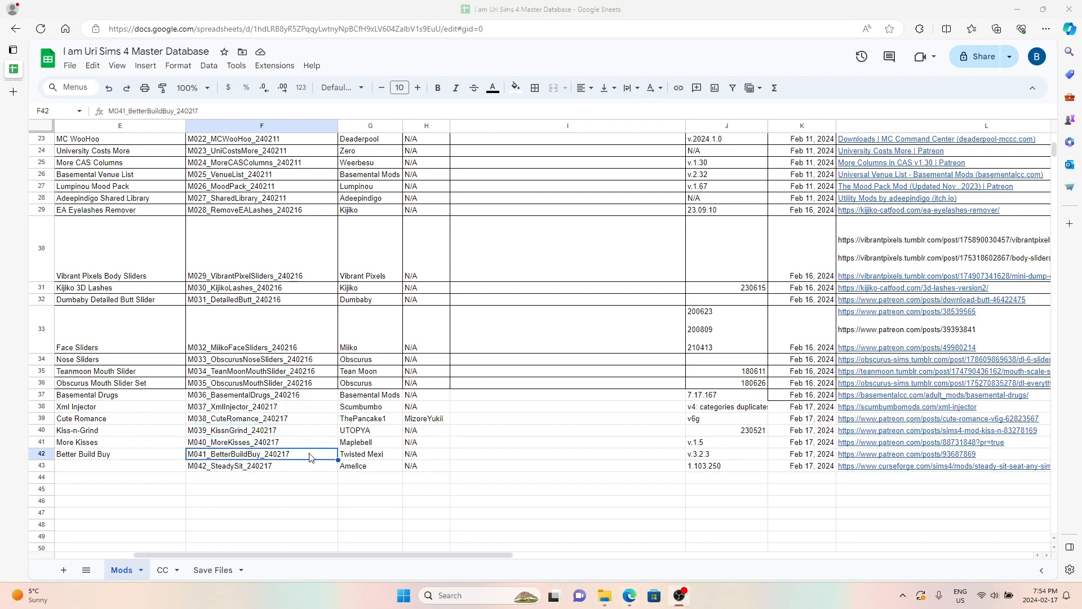
Step: Examine the Better Build Buy row across all its columns, including creator, version, date, link and notes, for missing entries
{"action": "key", "text": "Right"}
{"action": "key", "text": "Right"}
{"action": "key", "text": "Right"}
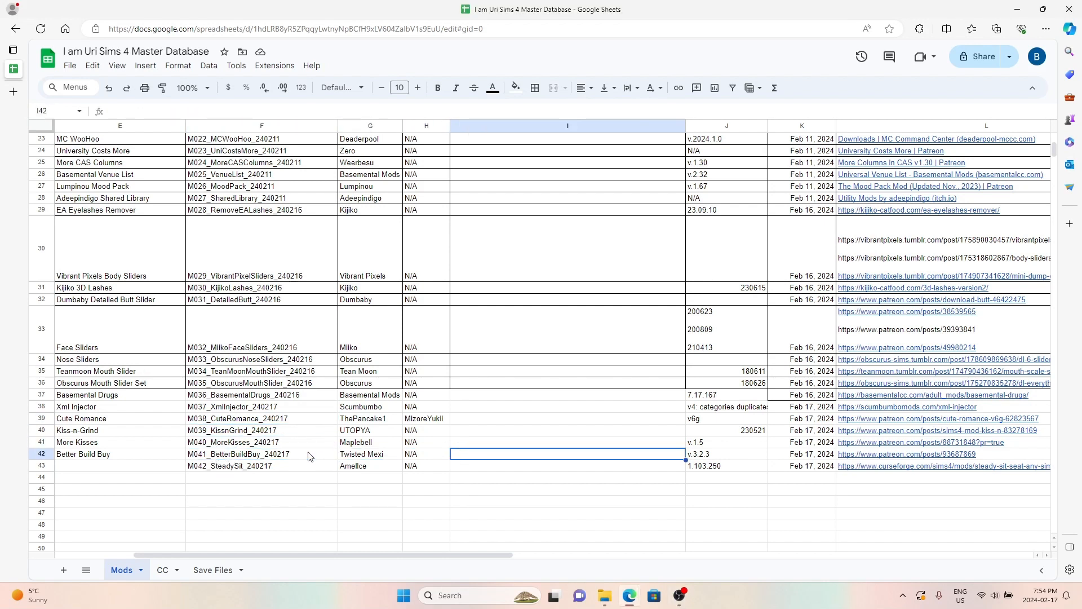
{"action": "key", "text": "Right"}
{"action": "key", "text": "Left"}
{"action": "key", "text": "Left"}
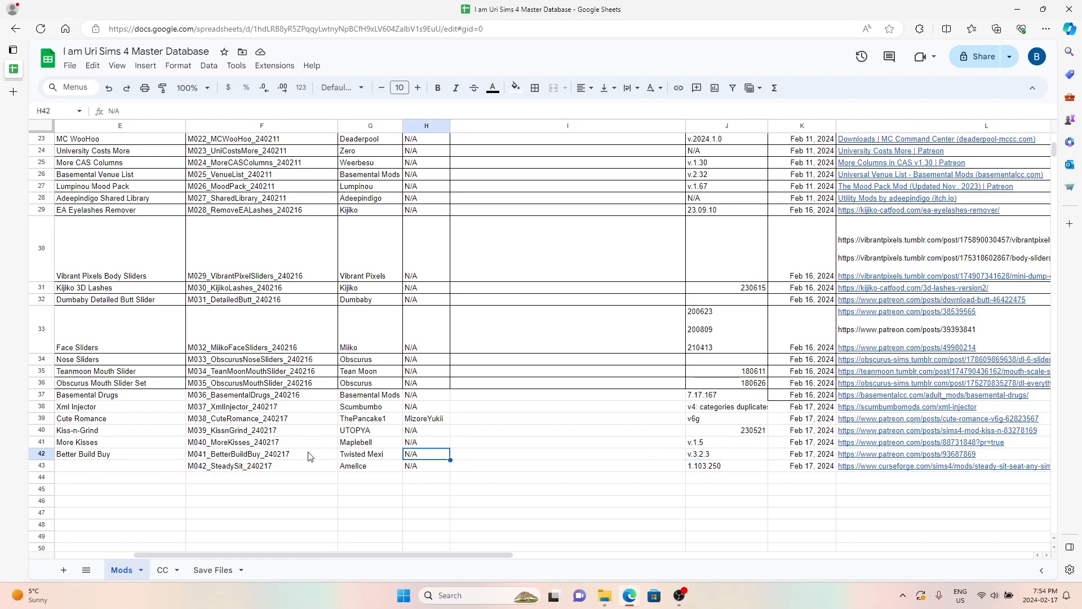
{"action": "key", "text": "Right"}
{"action": "key", "text": "Right"}
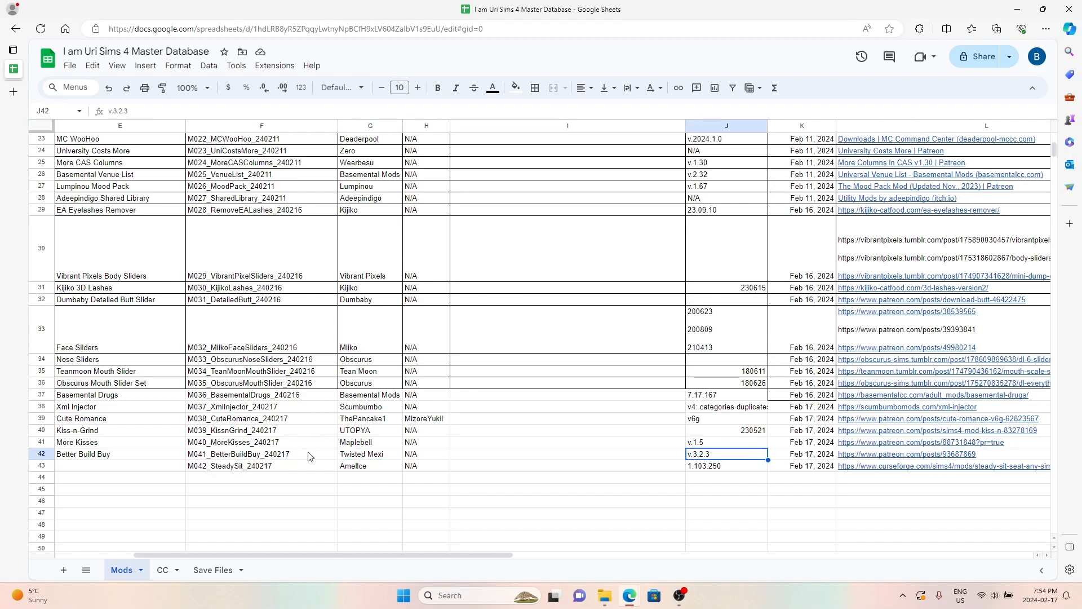
{"action": "key", "text": "Right"}
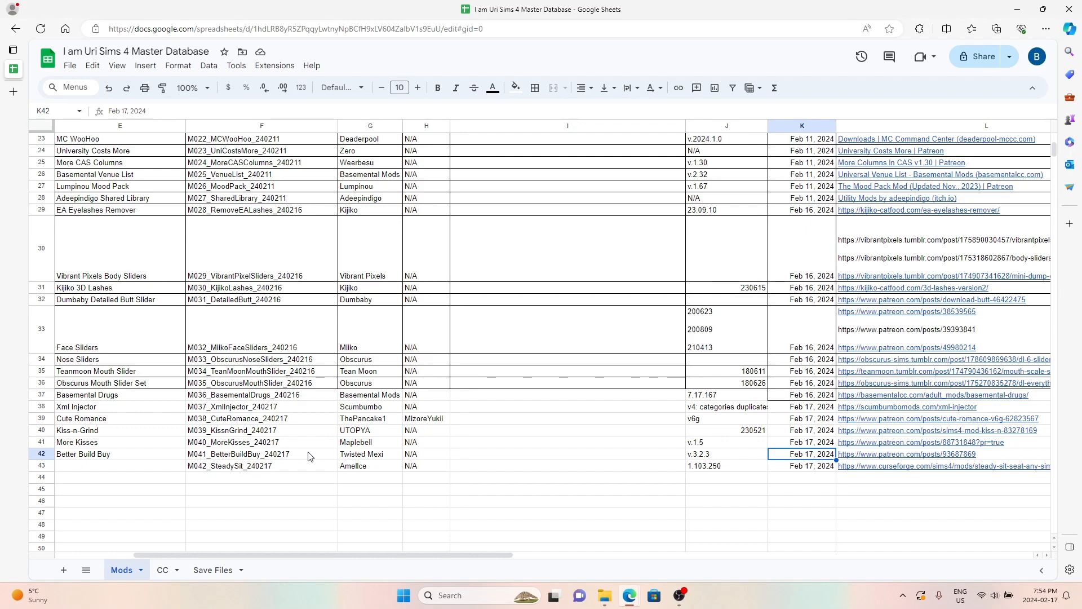
{"action": "key", "text": "Right"}
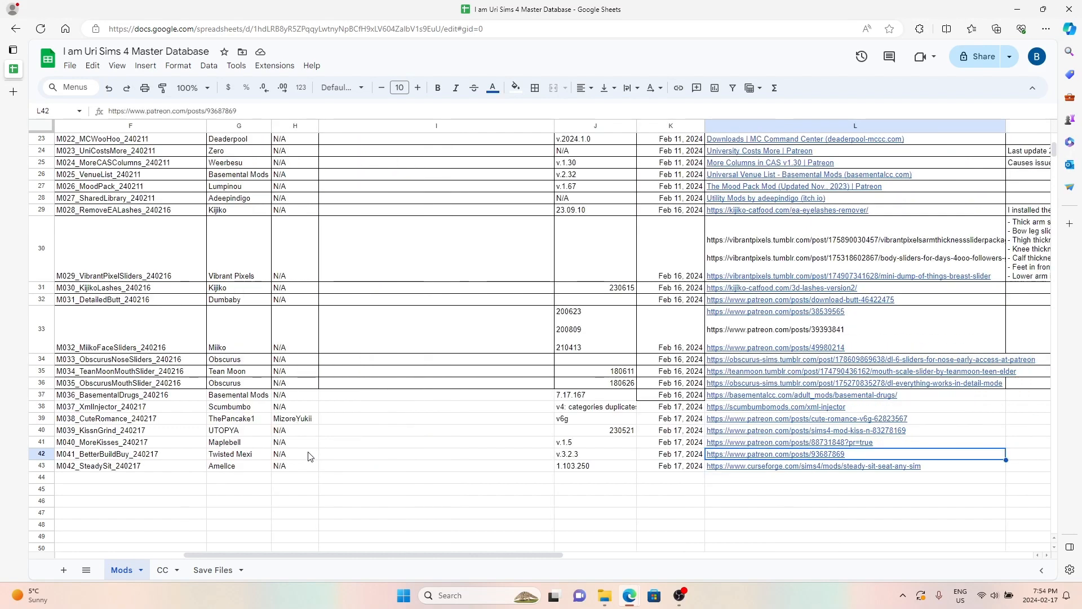
{"action": "key", "text": "Right"}
{"action": "key", "text": "Right"}
{"action": "key", "text": "Left"}
{"action": "key", "text": "Left"}
{"action": "key", "text": "Left"}
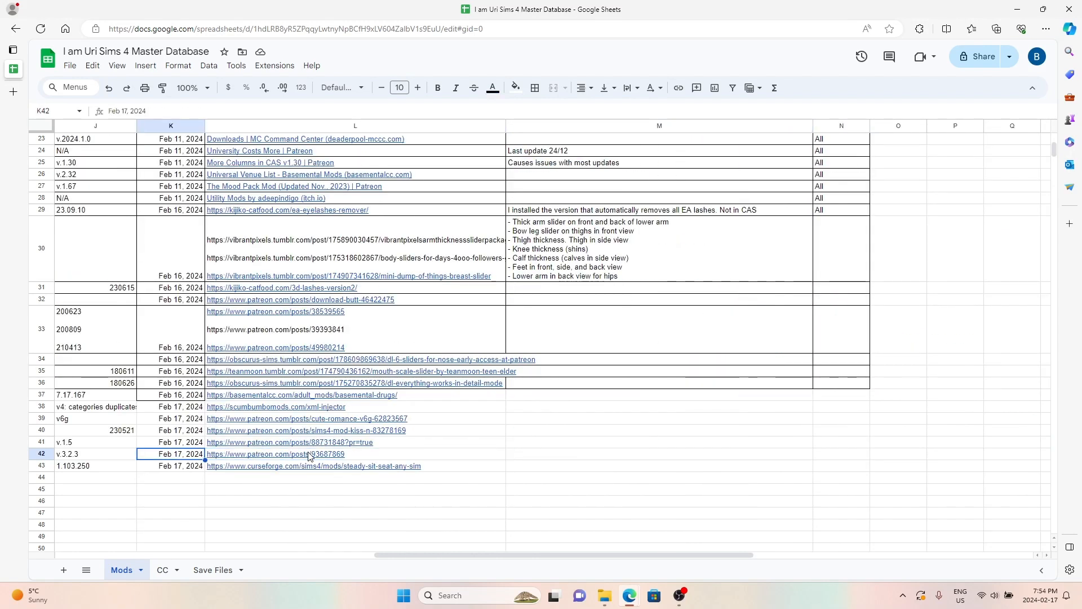
{"action": "key", "text": "Left"}
{"action": "key", "text": "Left"}
{"action": "key", "text": "Left"}
{"action": "key", "text": "Left"}
{"action": "key", "text": "Left"}
{"action": "key", "text": "Left"}
{"action": "key", "text": "Left"}
{"action": "key", "text": "Left"}
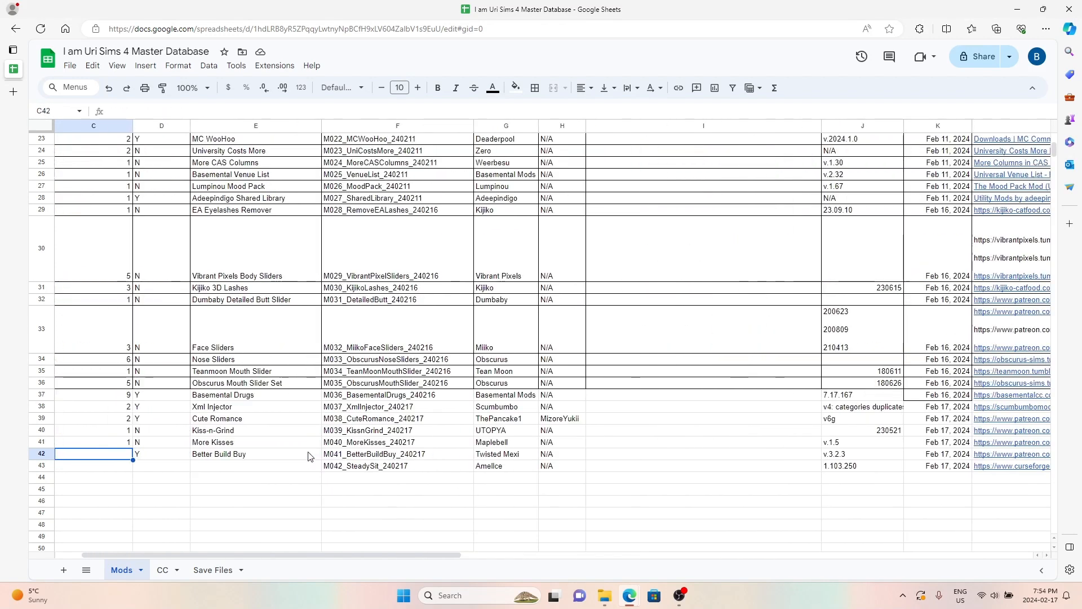
{"action": "key", "text": "Left"}
{"action": "key", "text": "Left"}
{"action": "key", "text": "Right"}
{"action": "key", "text": "Right"}
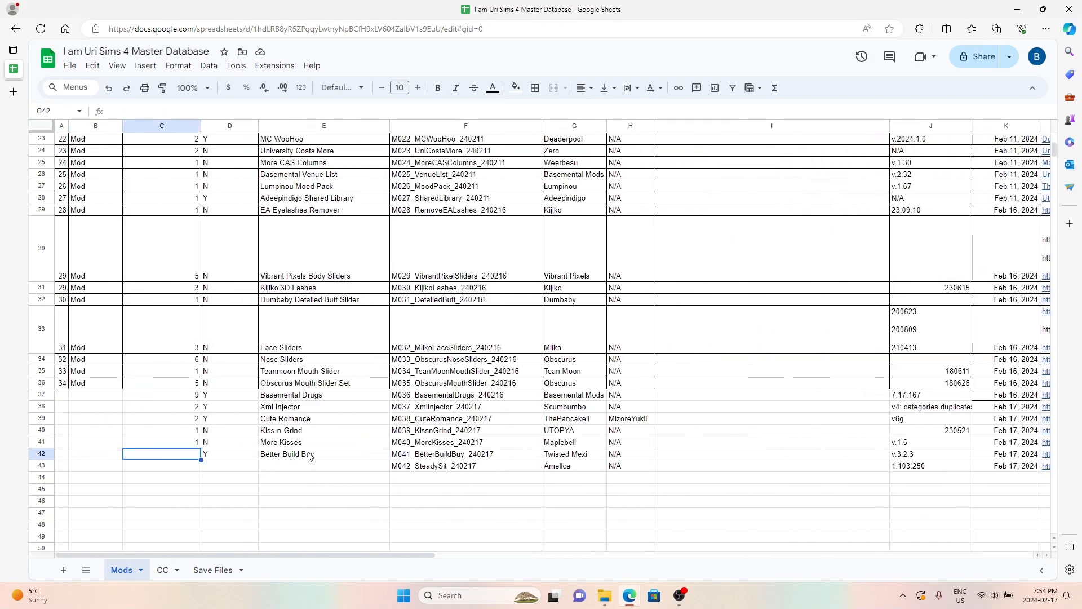
{"action": "key", "text": "Right"}
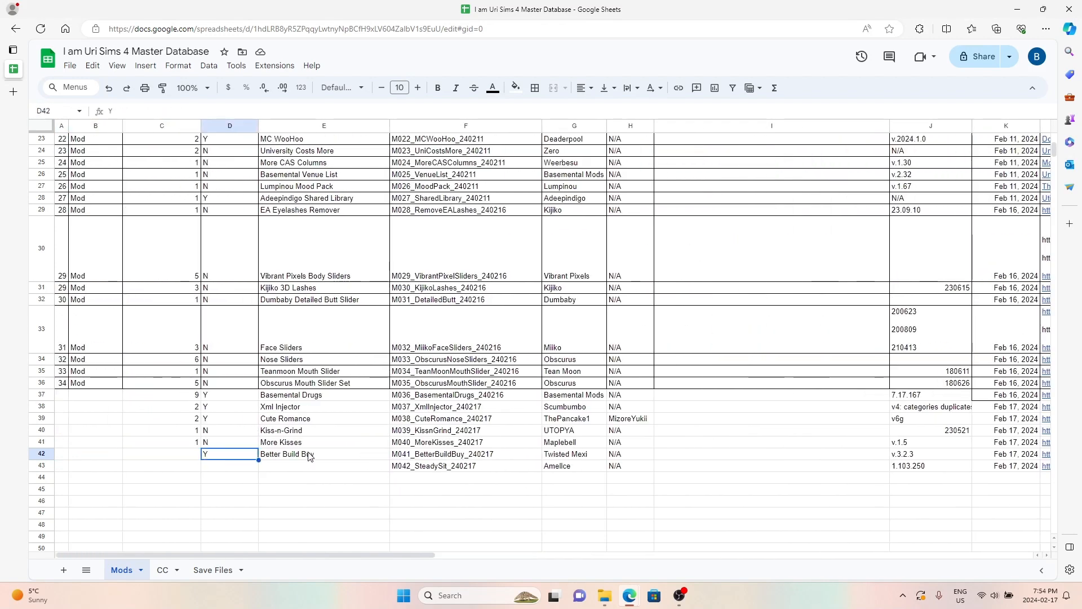
Step: Switch to File Explorer and examine the contents of M041_BetterBuildBuy_240217 and its Data subfolder, then return to the Mods folder
{"action": "left_click", "coordinate": [605, 596]}
{"action": "left_click", "coordinate": [352, 112]}
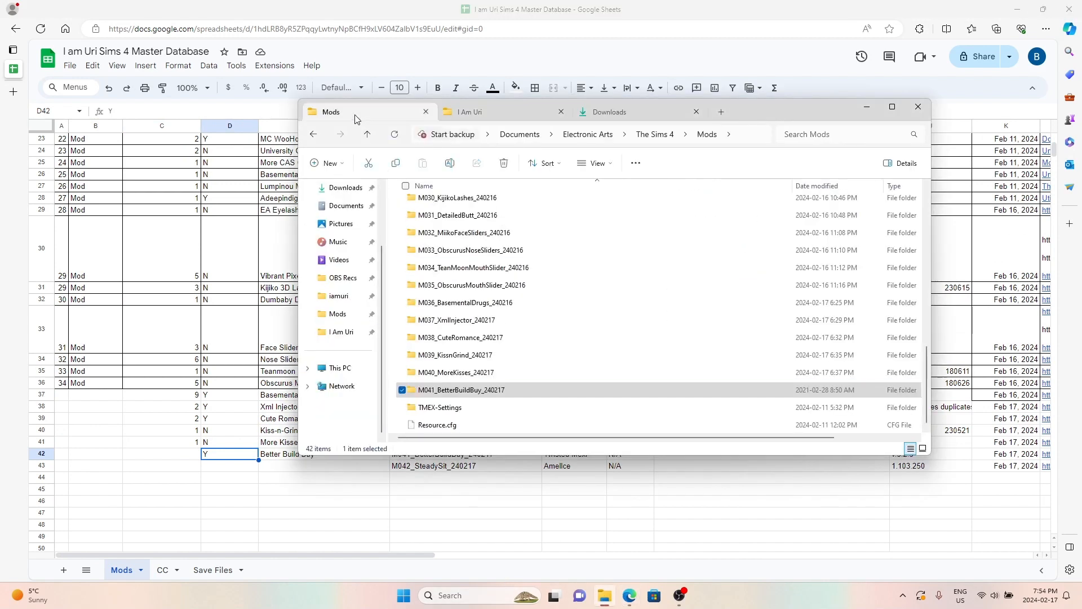
{"action": "double_click", "coordinate": [481, 395]}
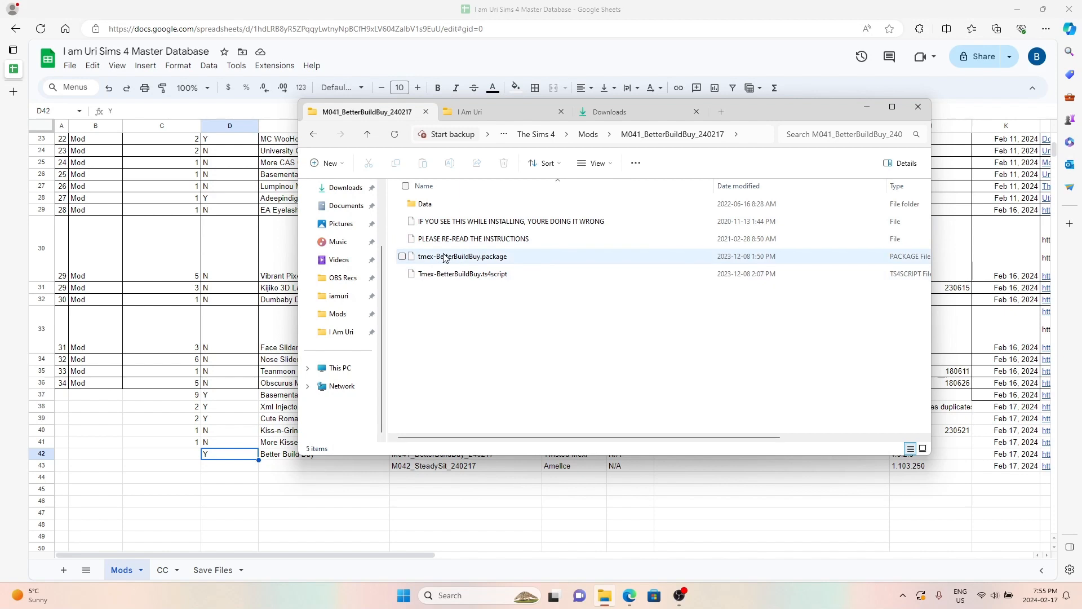
{"action": "double_click", "coordinate": [425, 204]}
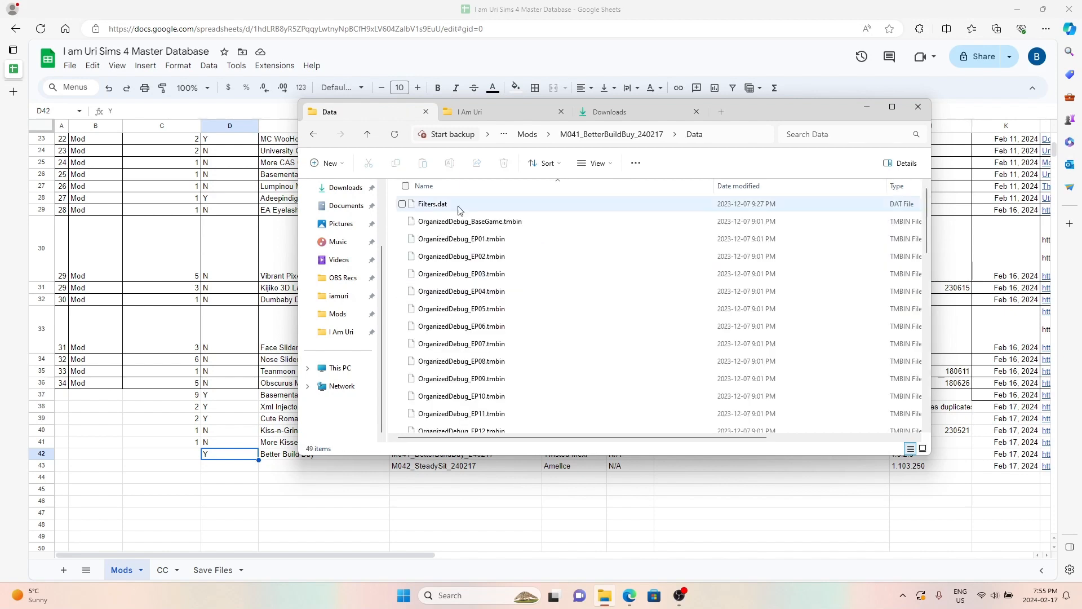
{"action": "left_click", "coordinate": [365, 138]}
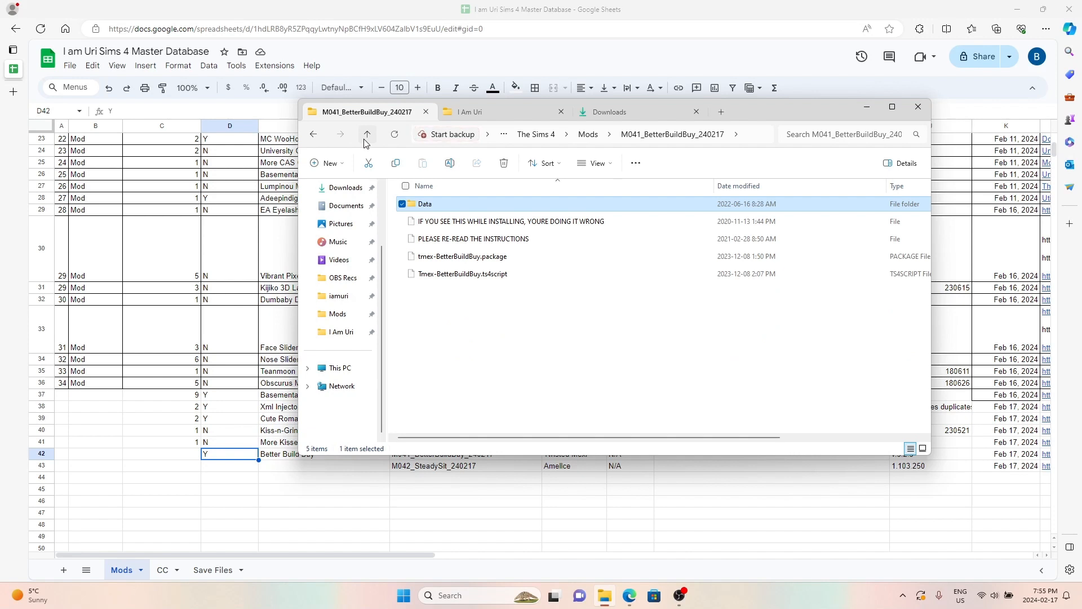
{"action": "left_click", "coordinate": [366, 136]}
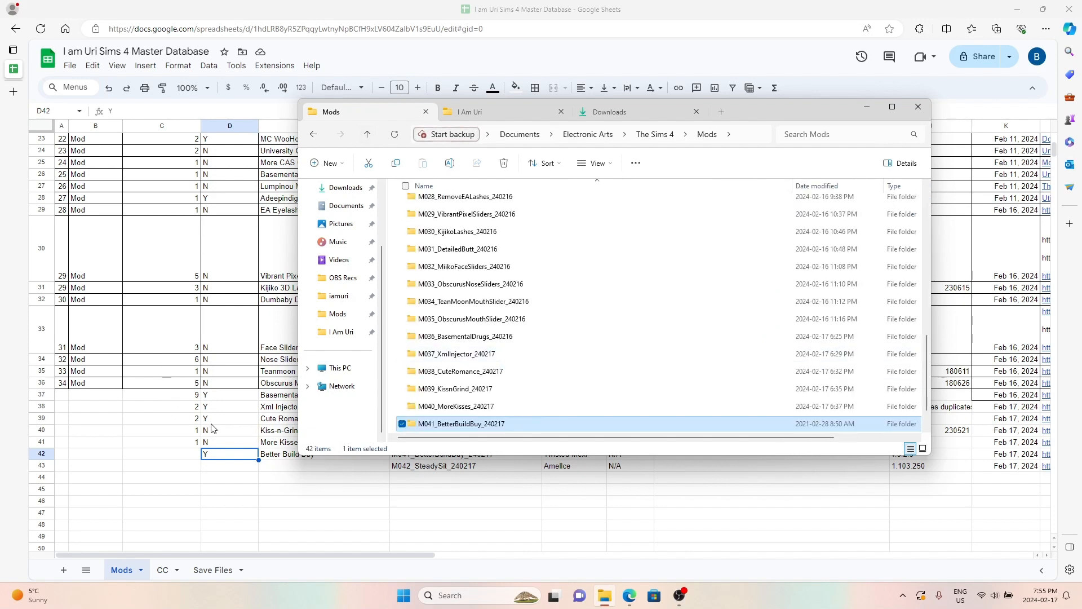
Step: In the Mods sheet of the spreadsheet, enter 5 in cell C42 of the Better Build Buy row
{"action": "left_click", "coordinate": [217, 451]}
{"action": "left_click", "coordinate": [176, 456]}
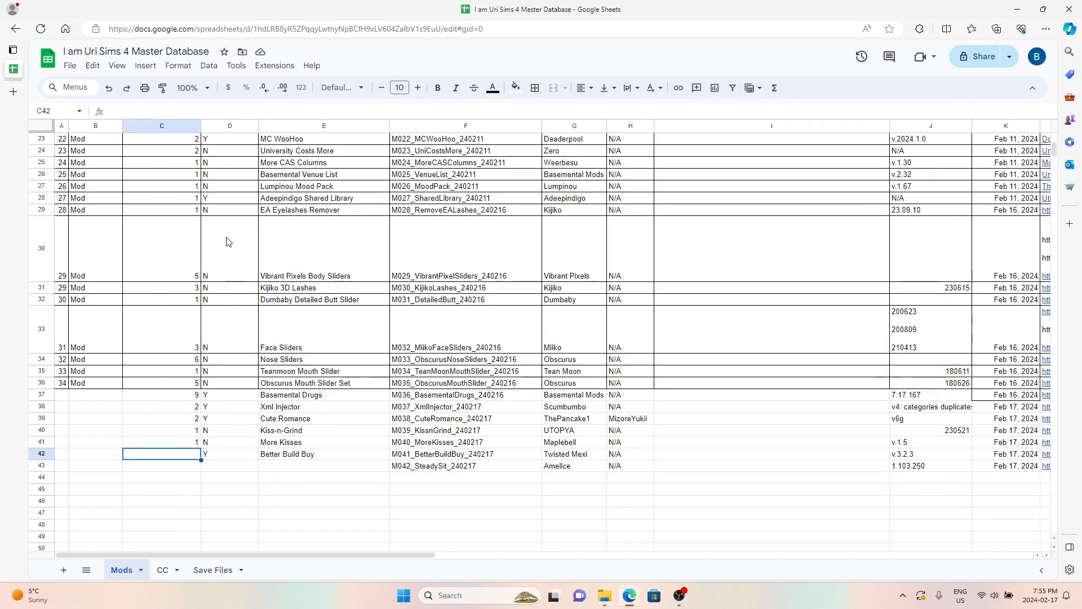
{"action": "type", "text": "5"}
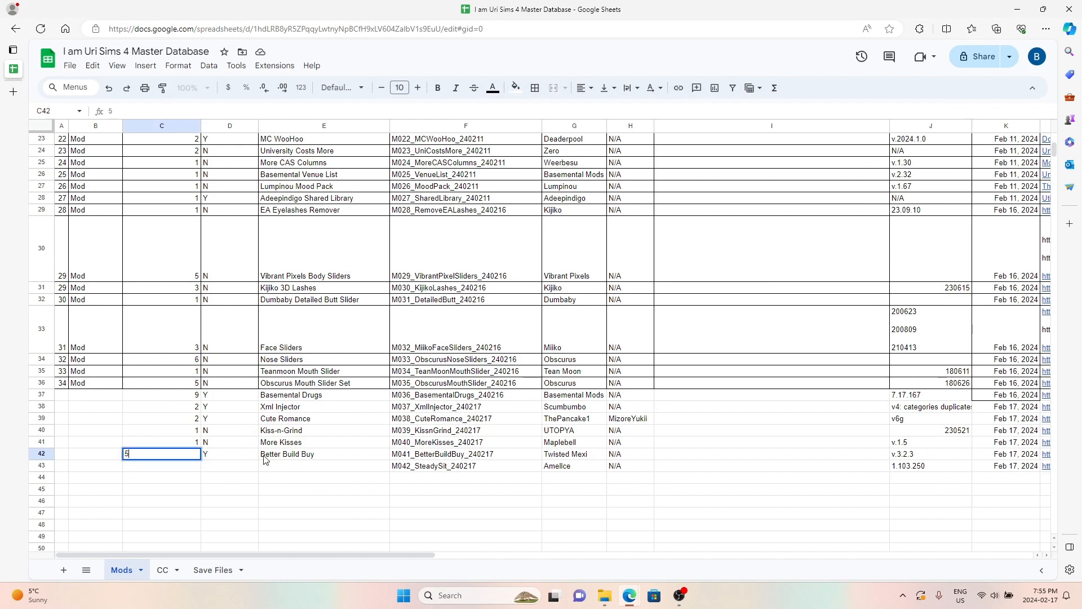
{"action": "key", "text": "Tab"}
Step: Enter the note "1 pkg file, 1 script file, 2 text files, and 1 data folder" in cell M42 of the Better Build Buy row
{"action": "key", "text": "Tab"}
{"action": "key", "text": "Tab"}
{"action": "key", "text": "Tab"}
{"action": "key", "text": "Tab"}
{"action": "key", "text": "Tab"}
{"action": "key", "text": "Tab"}
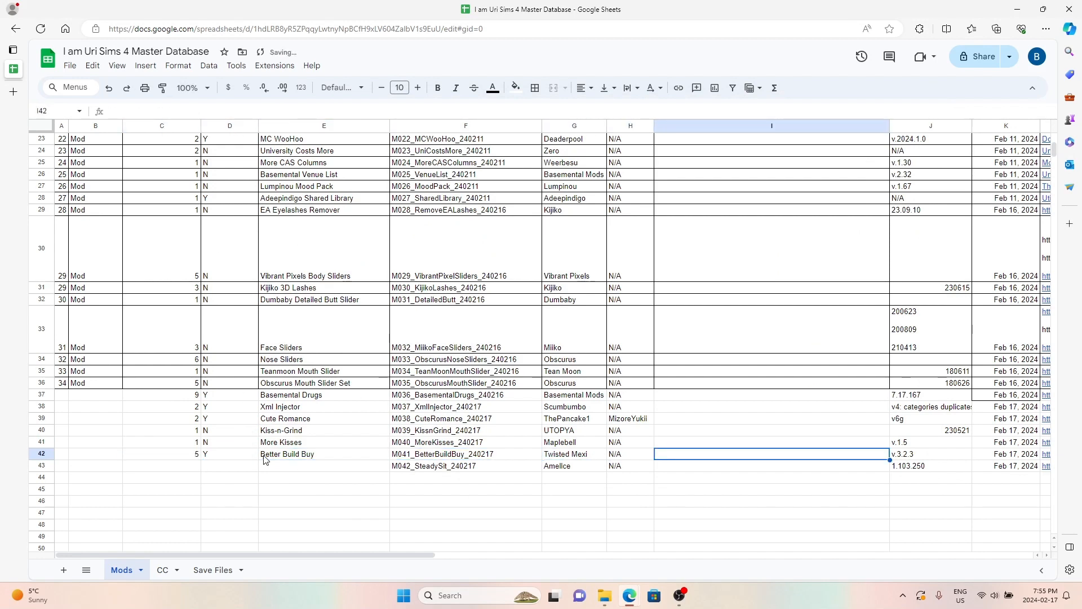
{"action": "key", "text": "Left"}
{"action": "key", "text": "Left"}
{"action": "key", "text": "Left"}
{"action": "key", "text": "Right"}
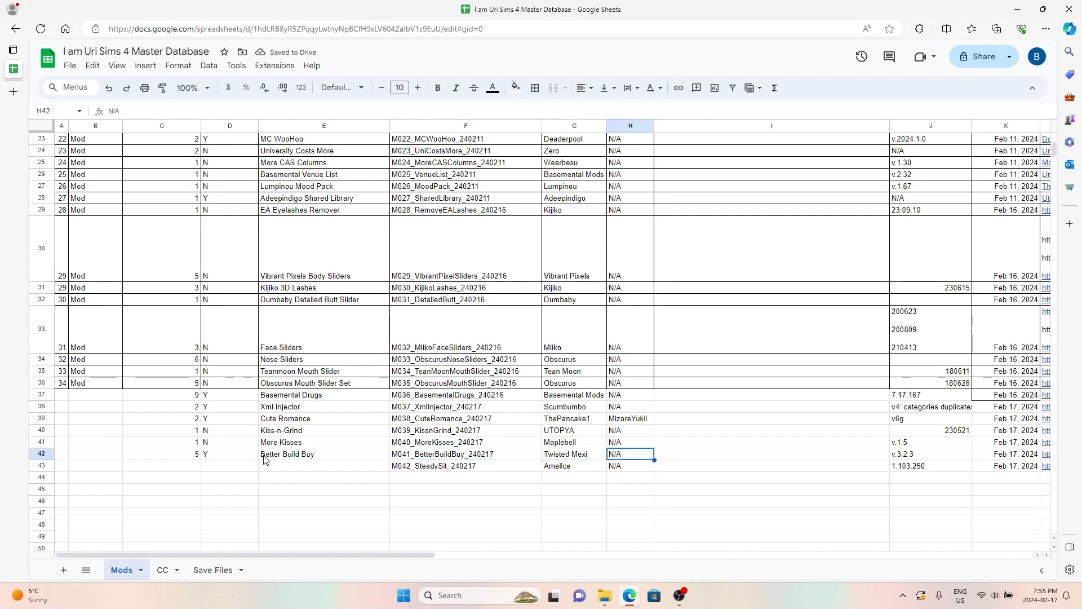
{"action": "key", "text": "Right"}
{"action": "key", "text": "Right"}
{"action": "key", "text": "Right"}
{"action": "key", "text": "Right"}
{"action": "key", "text": "Right"}
{"action": "key", "text": "Right"}
{"action": "key", "text": "Left"}
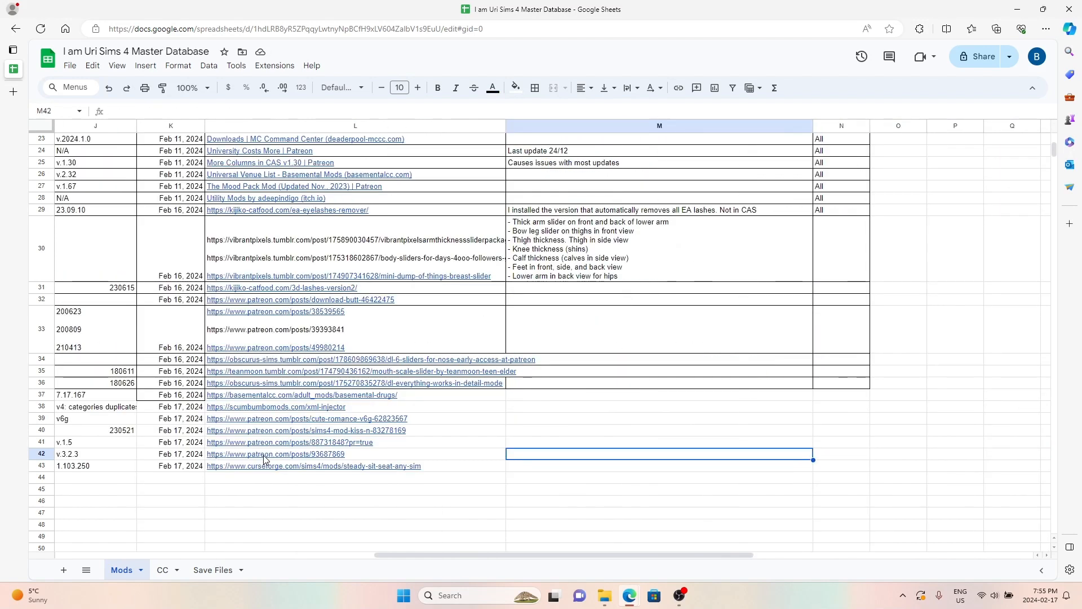
{"action": "type", "text": "1 pkg file, 1 script file, 2 t"}
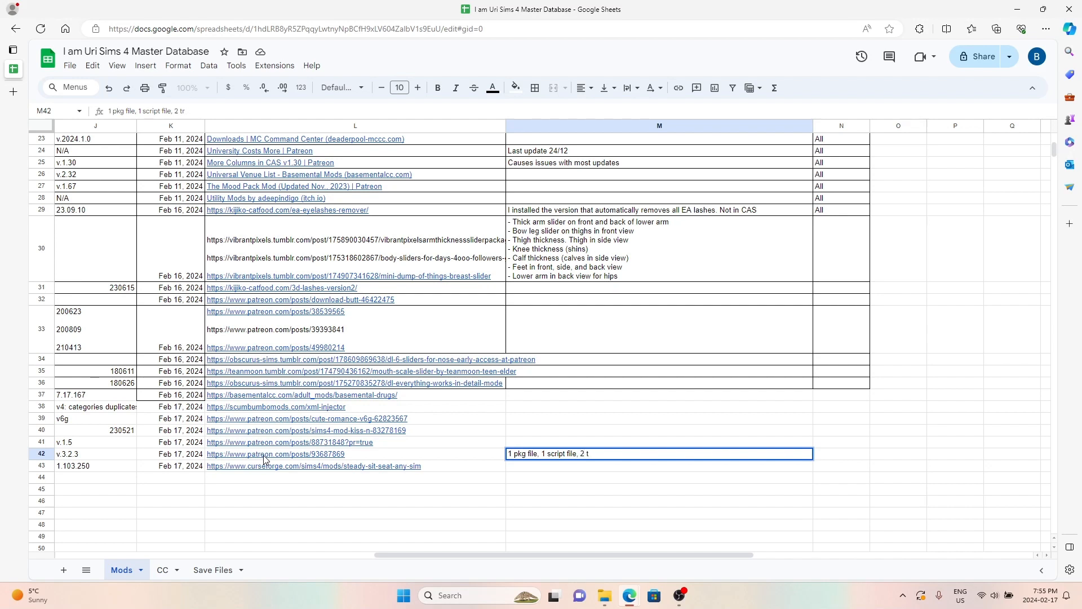
{"action": "key", "text": "BackSpace"}
{"action": "type", "text": "ext files, and 1 data folder"}
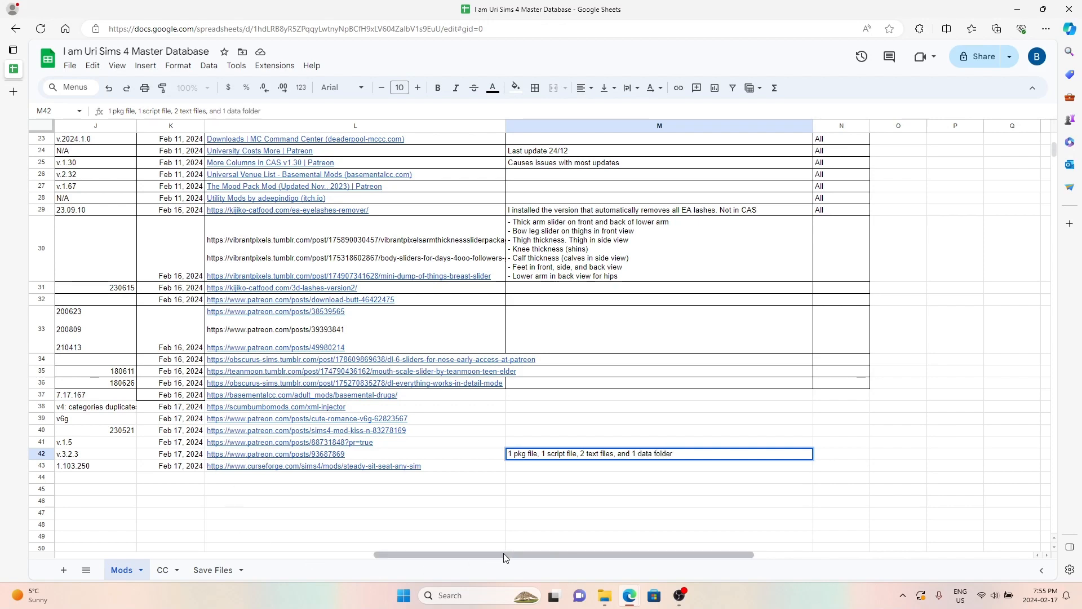
Step: Switch back to File Explorer and recheck the Data subfolder inside M041_BetterBuildBuy_240217
{"action": "left_click", "coordinate": [596, 597]}
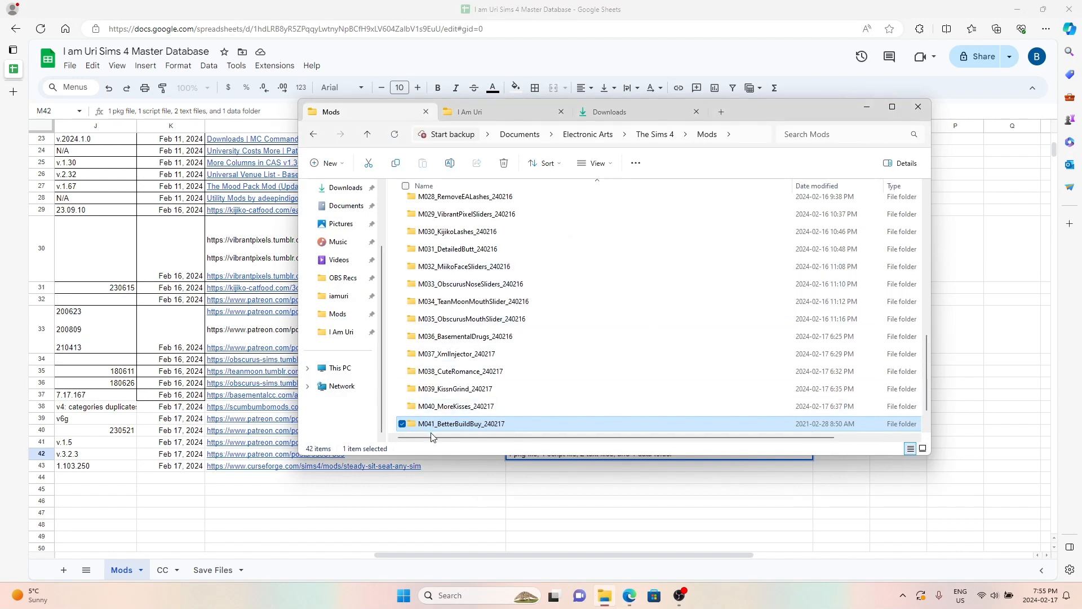
{"action": "double_click", "coordinate": [445, 423]}
{"action": "double_click", "coordinate": [431, 208]}
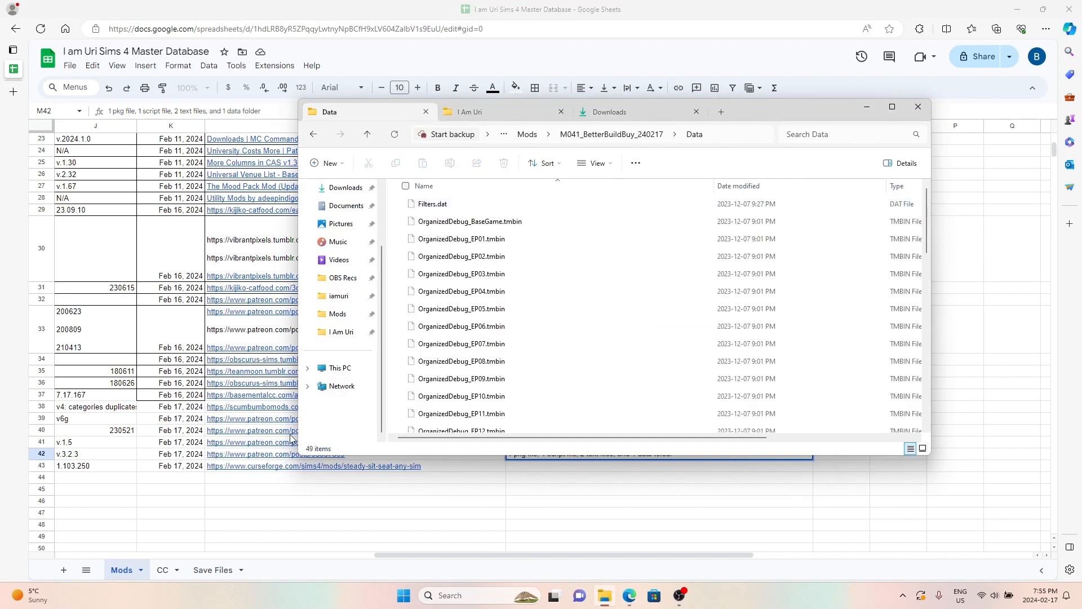
{"action": "left_click", "coordinate": [367, 133]}
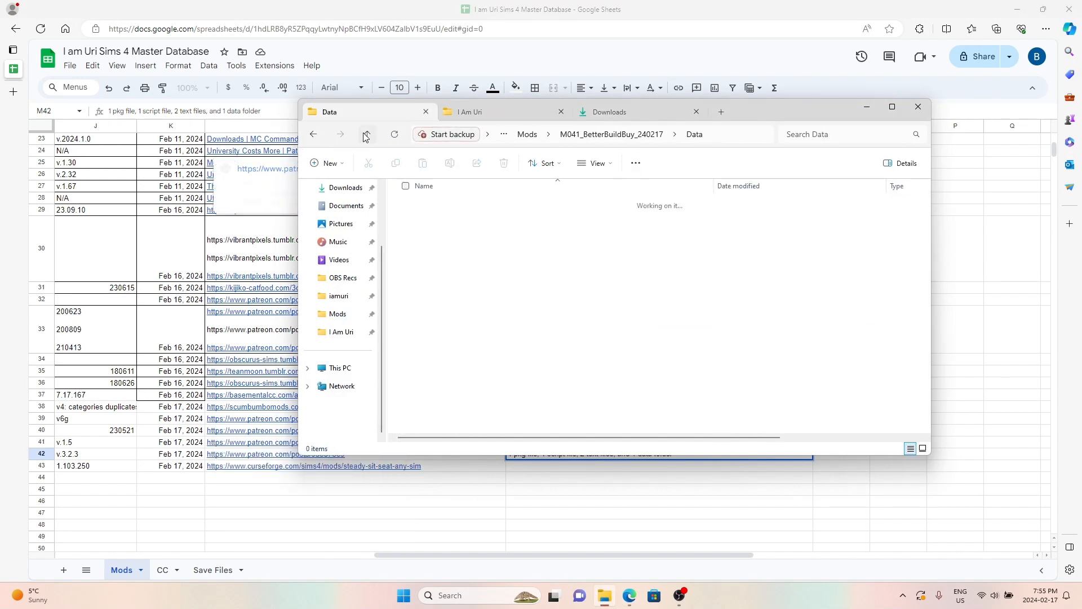
Step: Append "w/ 49 items" to the note in cell M42 of the Better Build Buy row
{"action": "left_click", "coordinate": [367, 134]}
{"action": "left_click", "coordinate": [510, 519]}
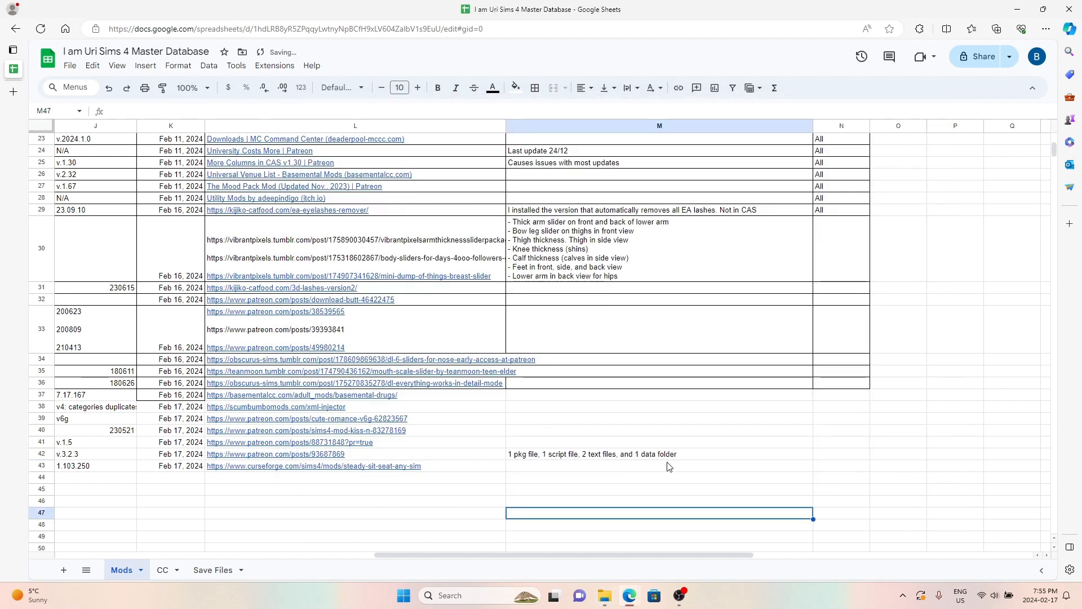
{"action": "double_click", "coordinate": [691, 453]}
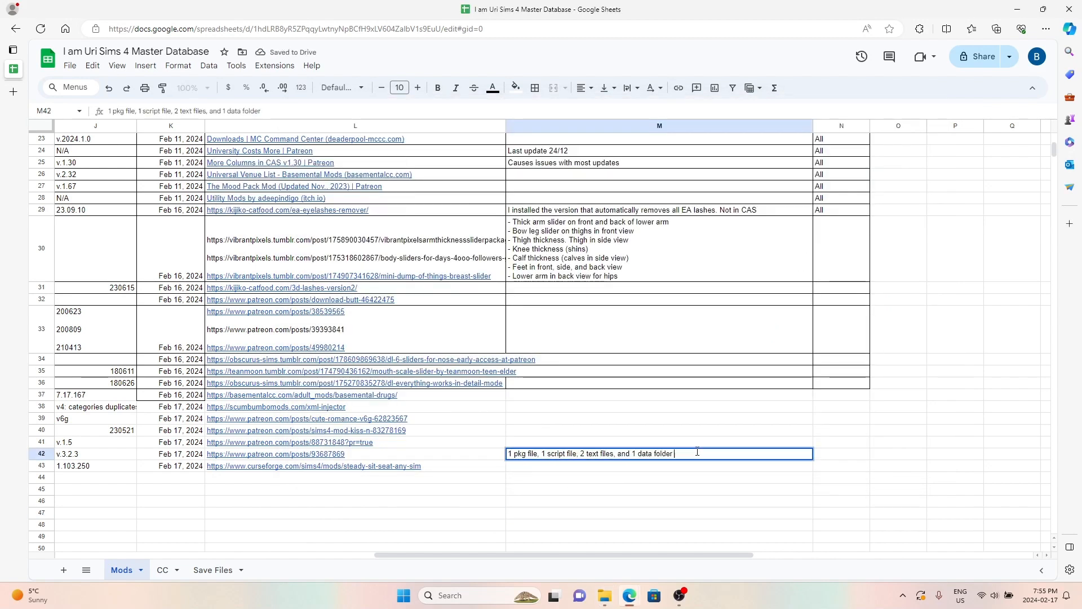
{"action": "type", "text": "w/ 49 ite"}
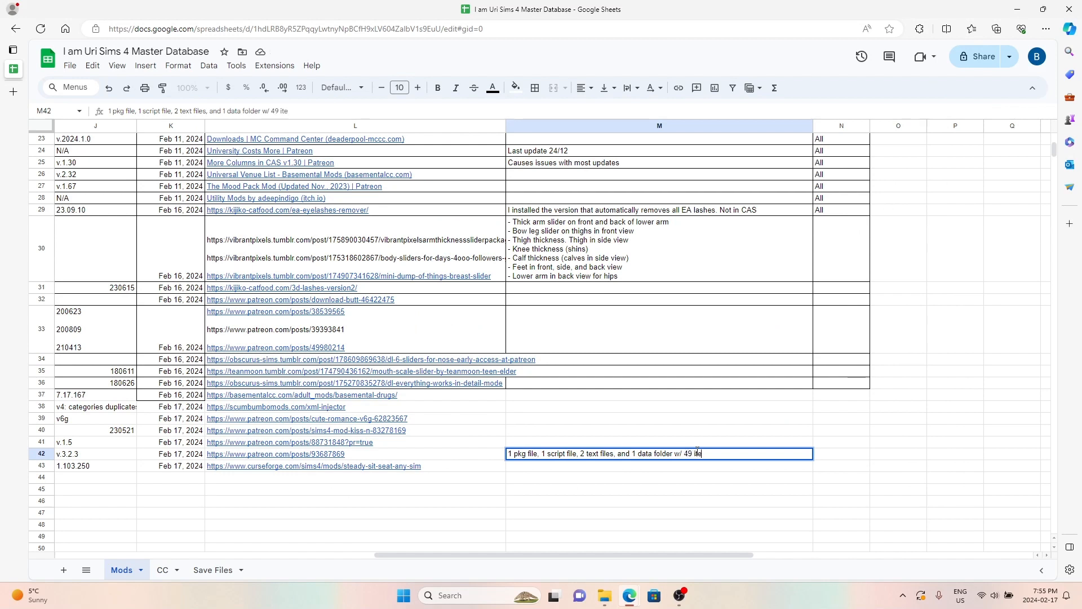
{"action": "type", "text": "ms"}
{"action": "key", "text": "Return"}
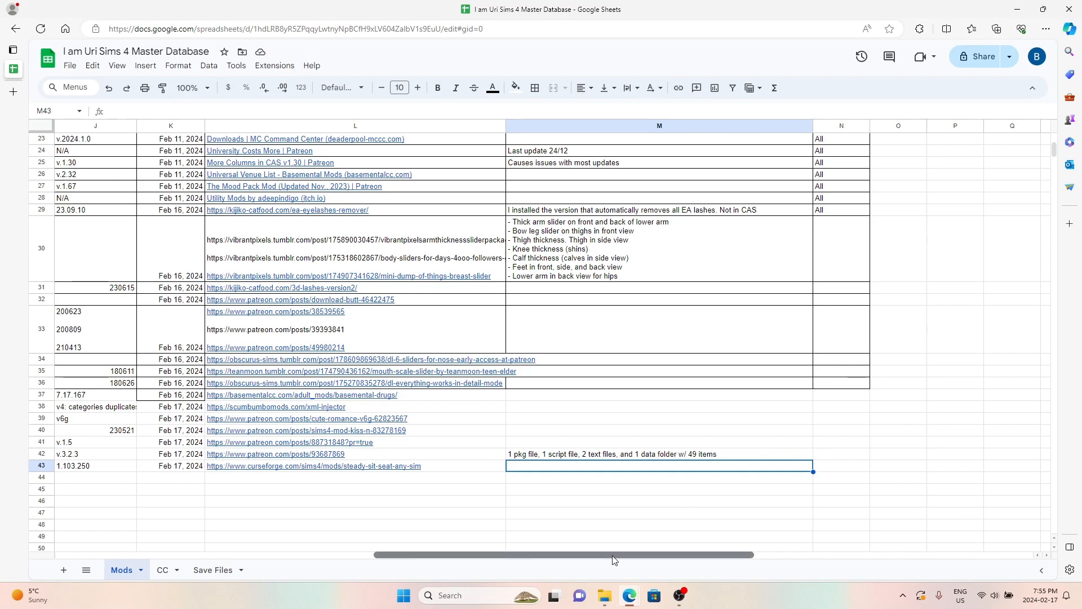
{"action": "left_click_drag", "start_coordinate": [614, 560], "coordinate": [426, 551]}
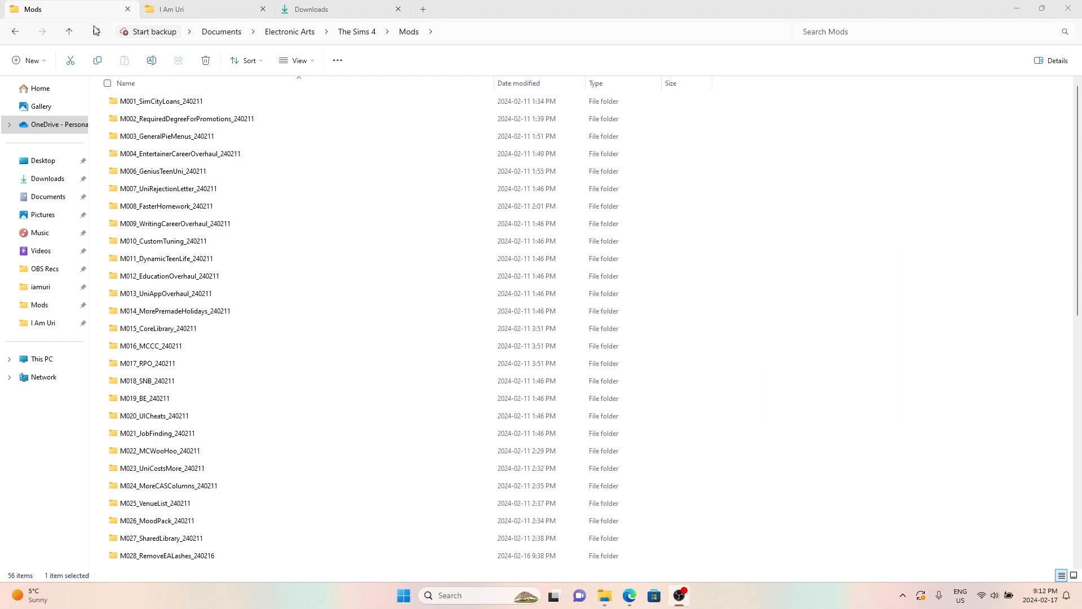
Step: Look through the numbered and dated mod folders in the Sims 4 Mods folder in File Explorer
{"action": "scroll", "coordinate": [270, 197], "scroll_direction": "down", "scroll_amount": 6}
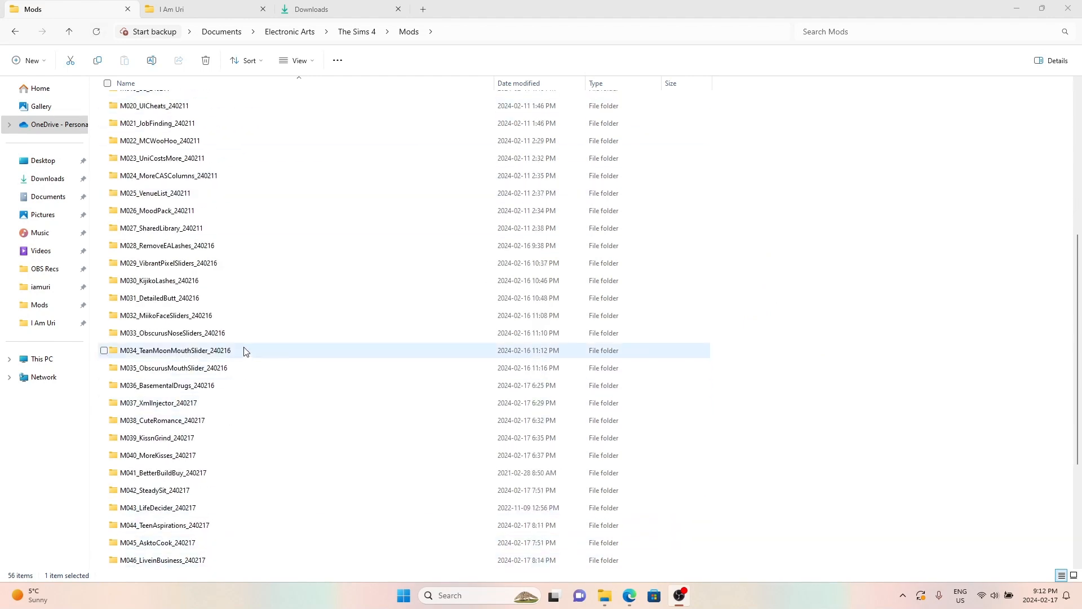
{"action": "scroll", "coordinate": [256, 301], "scroll_direction": "up", "scroll_amount": 6}
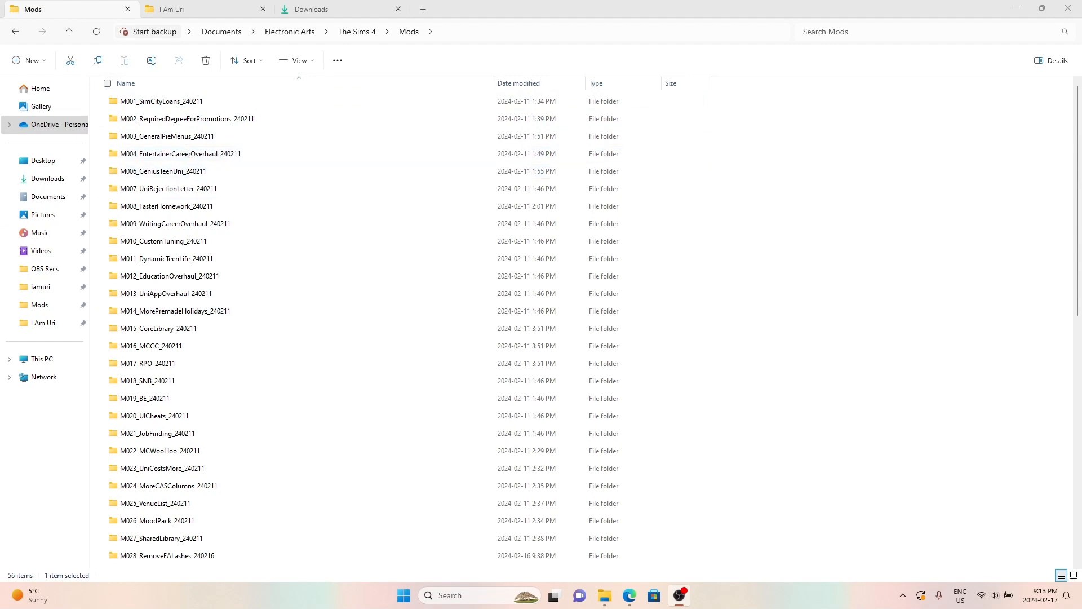
{"action": "scroll", "coordinate": [485, 229], "scroll_direction": "down", "scroll_amount": 10}
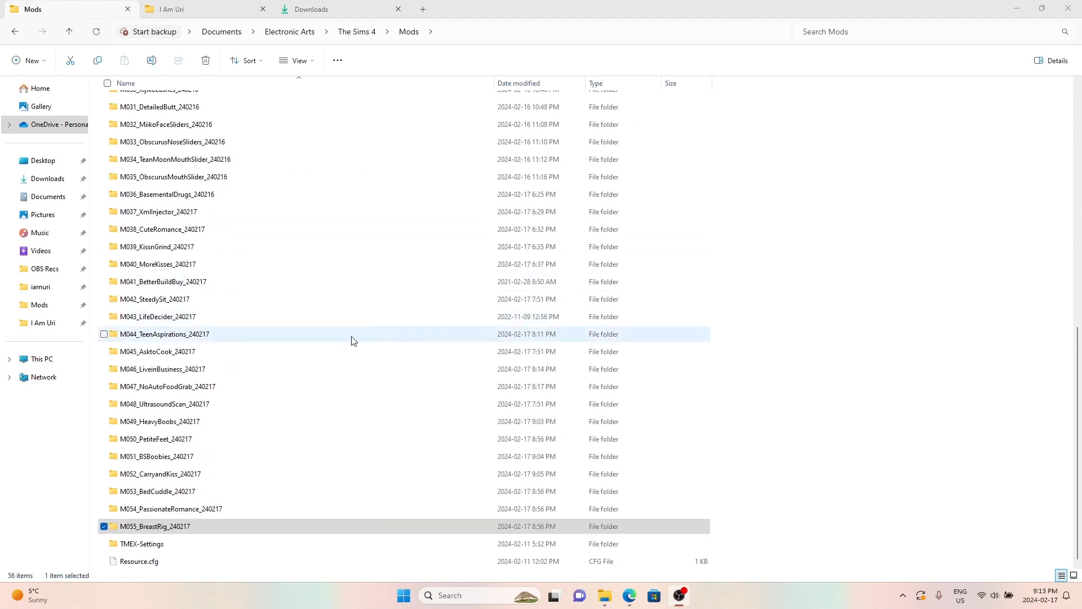
{"action": "scroll", "coordinate": [235, 232], "scroll_direction": "up", "scroll_amount": 10}
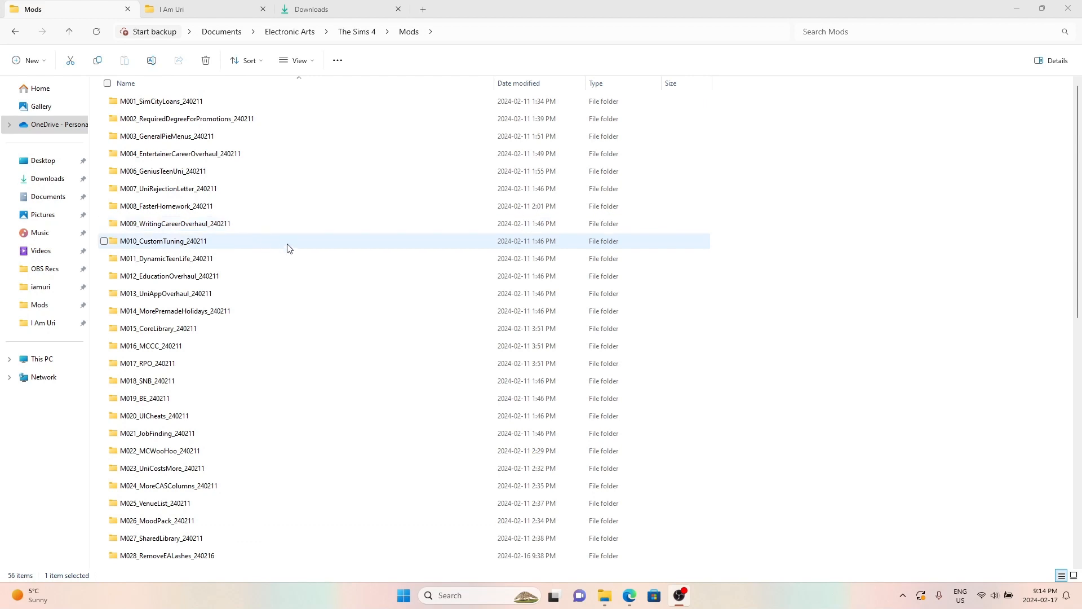
{"action": "scroll", "coordinate": [282, 246], "scroll_direction": "down", "scroll_amount": 10}
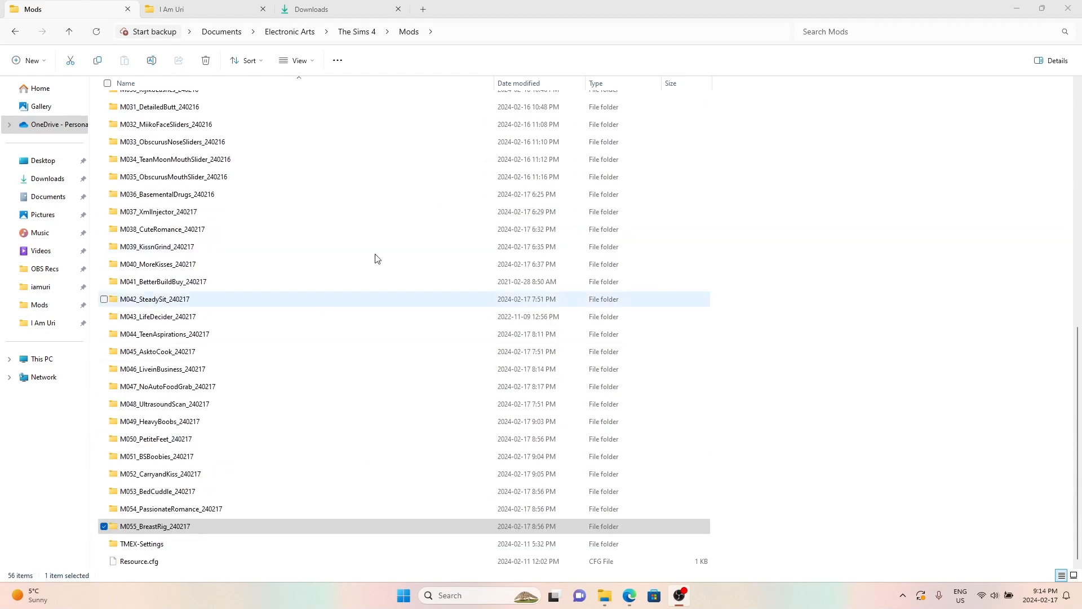
{"action": "scroll", "coordinate": [305, 232], "scroll_direction": "up", "scroll_amount": 10}
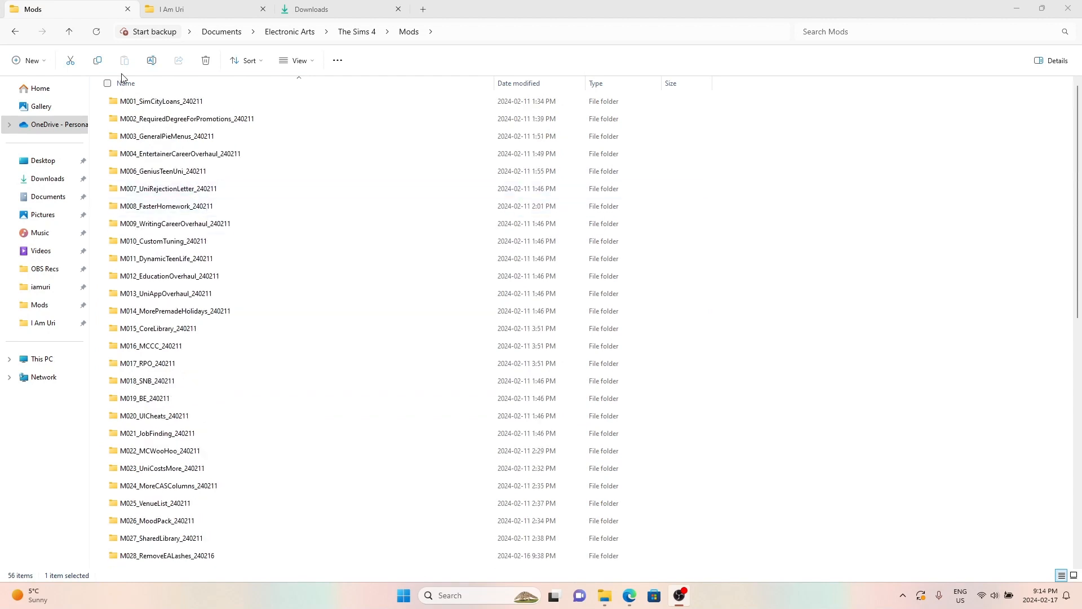
Step: Inspect the files inside the M001_SimCityLoans_240211 folder and return to the Mods folder
{"action": "left_click", "coordinate": [145, 106]}
{"action": "double_click", "coordinate": [145, 105]}
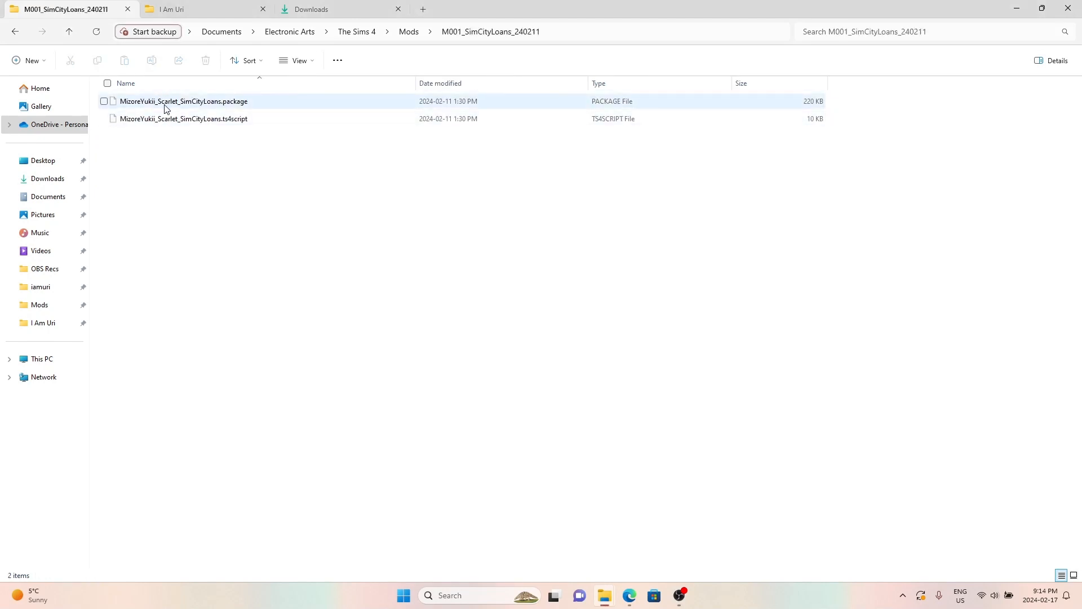
{"action": "left_click", "coordinate": [70, 35]}
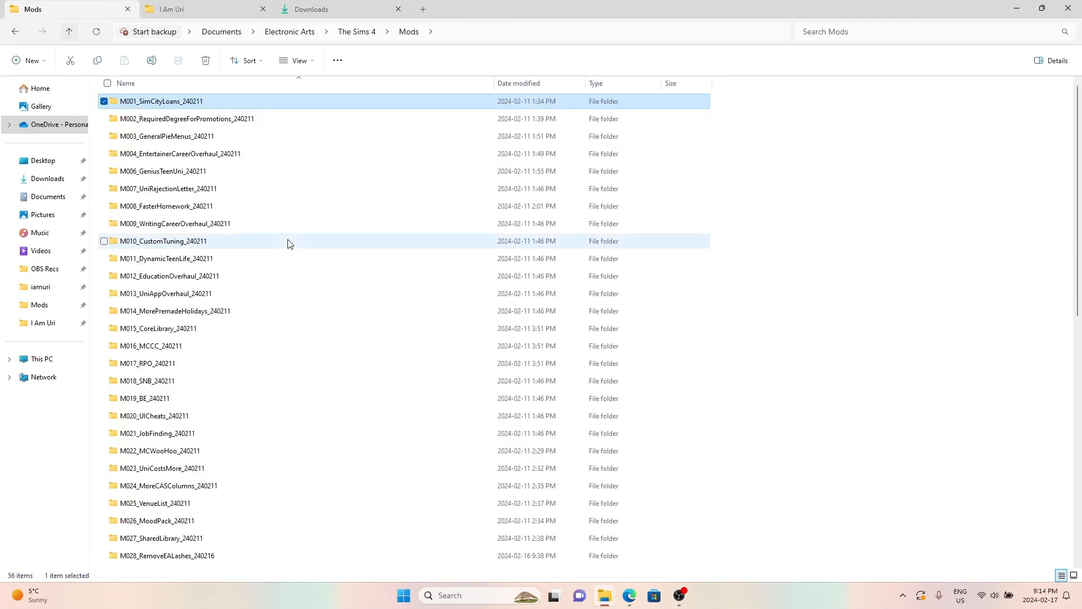
Step: Review the folder numbering in Mods from M001_SimCityLoans_240211 to M055_BreastRig_240217
{"action": "scroll", "coordinate": [133, 113], "scroll_direction": "down", "scroll_amount": 1}
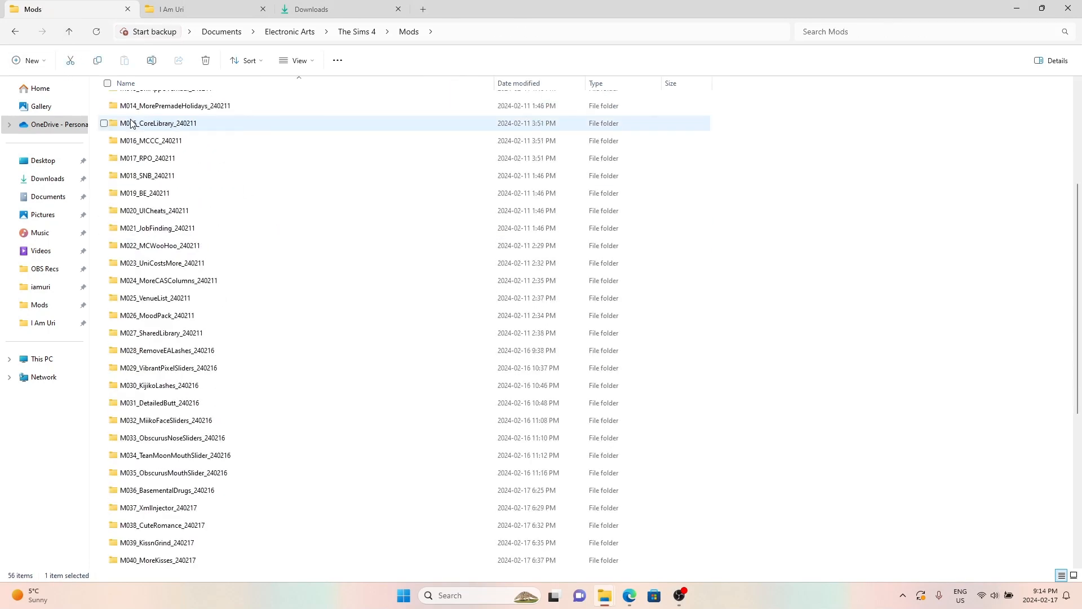
{"action": "scroll", "coordinate": [133, 125], "scroll_direction": "up", "scroll_amount": 1}
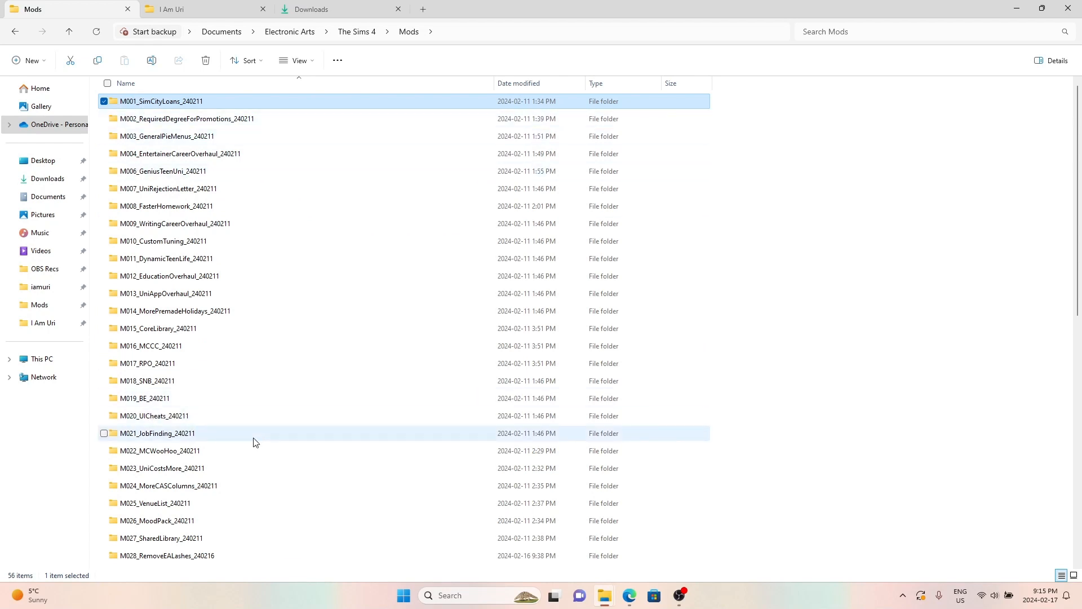
{"action": "scroll", "coordinate": [254, 372], "scroll_direction": "down", "scroll_amount": 3}
{"action": "scroll", "coordinate": [255, 311], "scroll_direction": "up", "scroll_amount": 3}
{"action": "scroll", "coordinate": [194, 215], "scroll_direction": "down", "scroll_amount": 10}
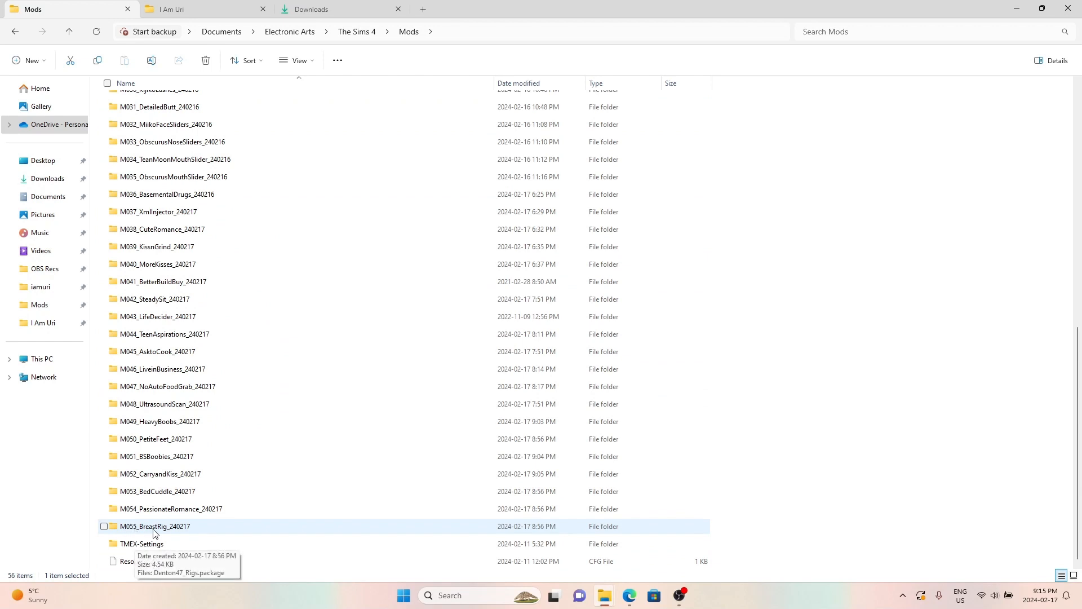
{"action": "scroll", "coordinate": [199, 470], "scroll_direction": "up", "scroll_amount": 10}
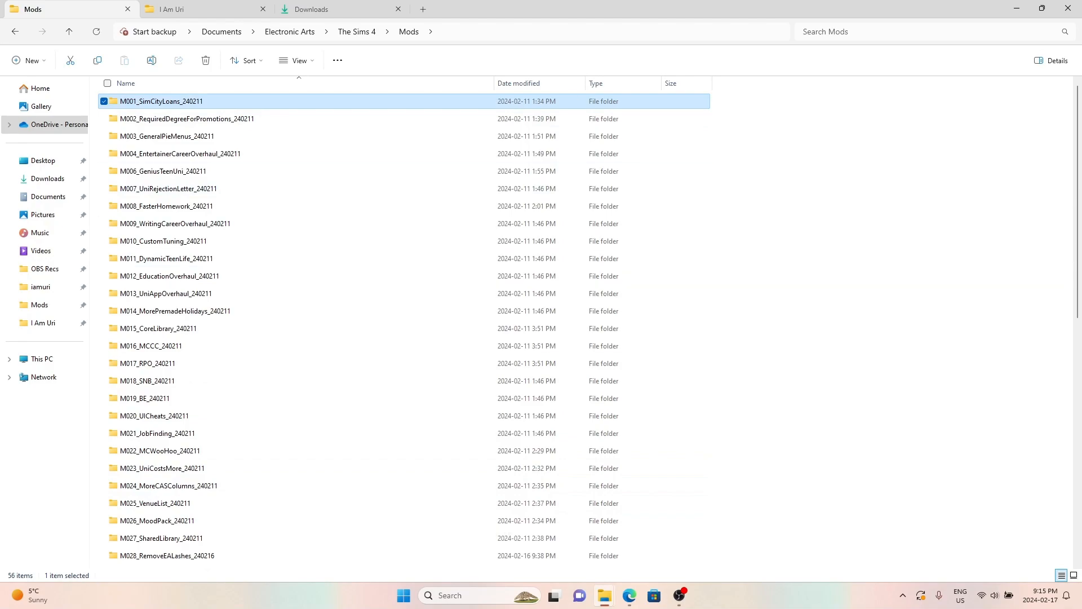
Step: Switch to the Mods sheet of the master database spreadsheet and set its zoom to 125%
{"action": "mouse_move", "coordinate": [94, 596]}
{"action": "left_click_drag", "start_coordinate": [158, 580], "coordinate": [273, 1]}
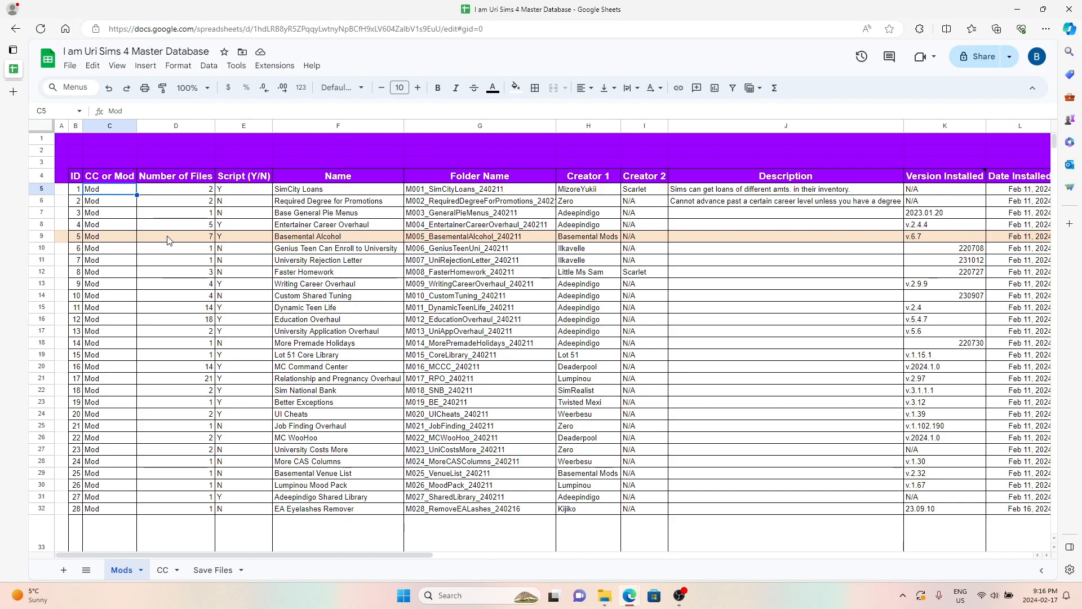
{"action": "left_click", "coordinate": [302, 310]}
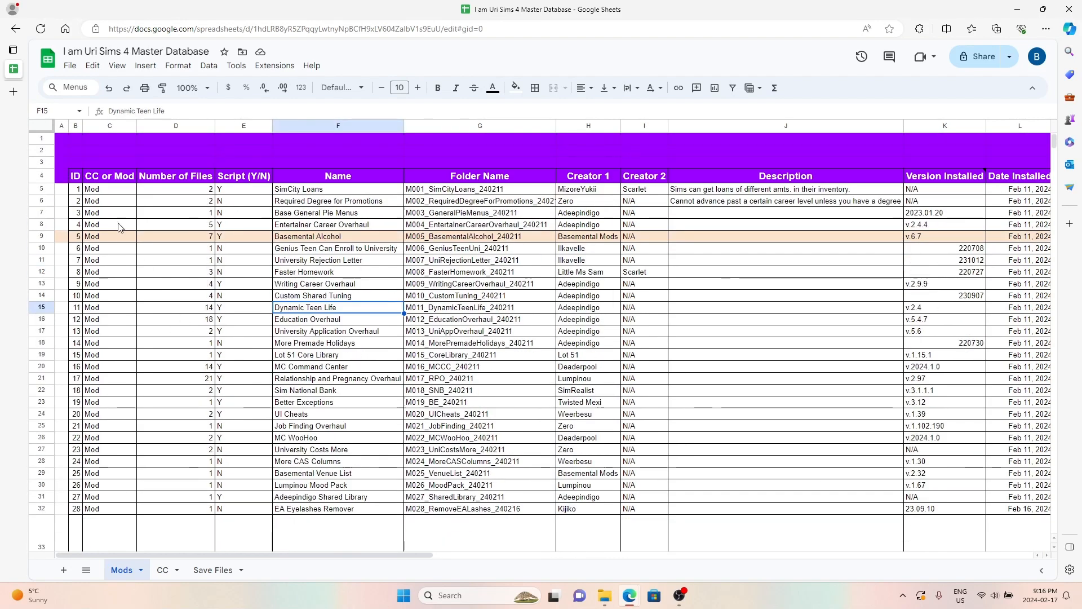
{"action": "left_click", "coordinate": [72, 172]}
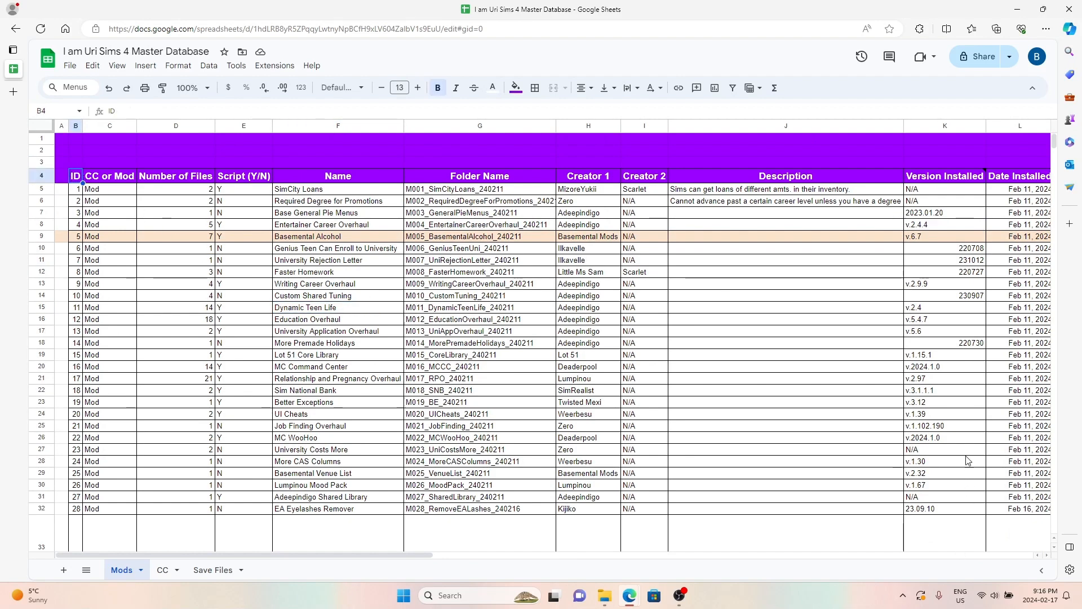
{"action": "left_click", "coordinate": [236, 66]}
{"action": "left_click", "coordinate": [236, 65]}
{"action": "left_click", "coordinate": [117, 66]}
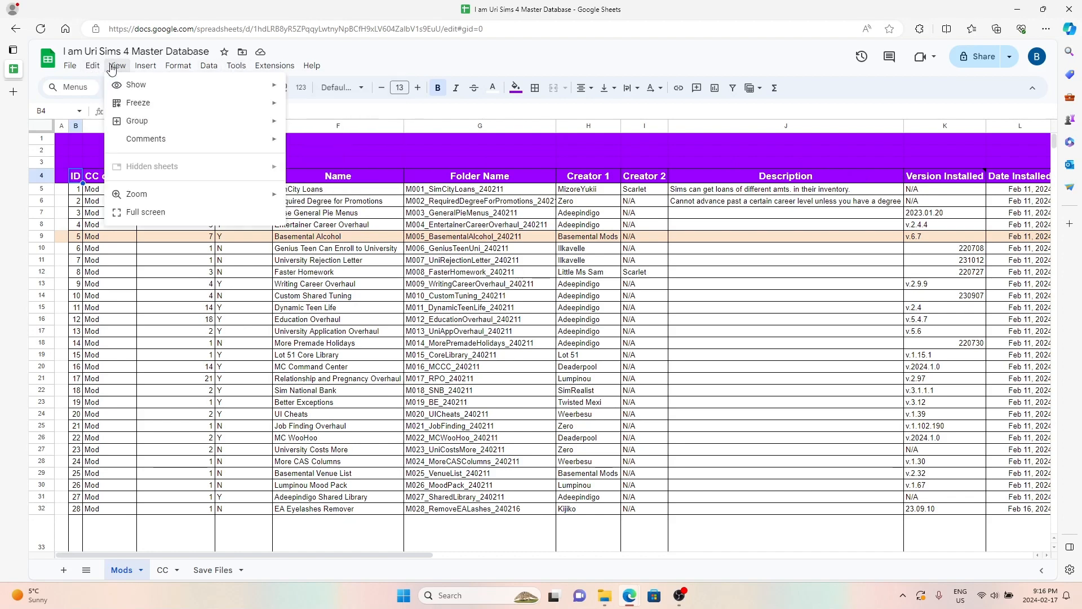
{"action": "mouse_move", "coordinate": [166, 199]}
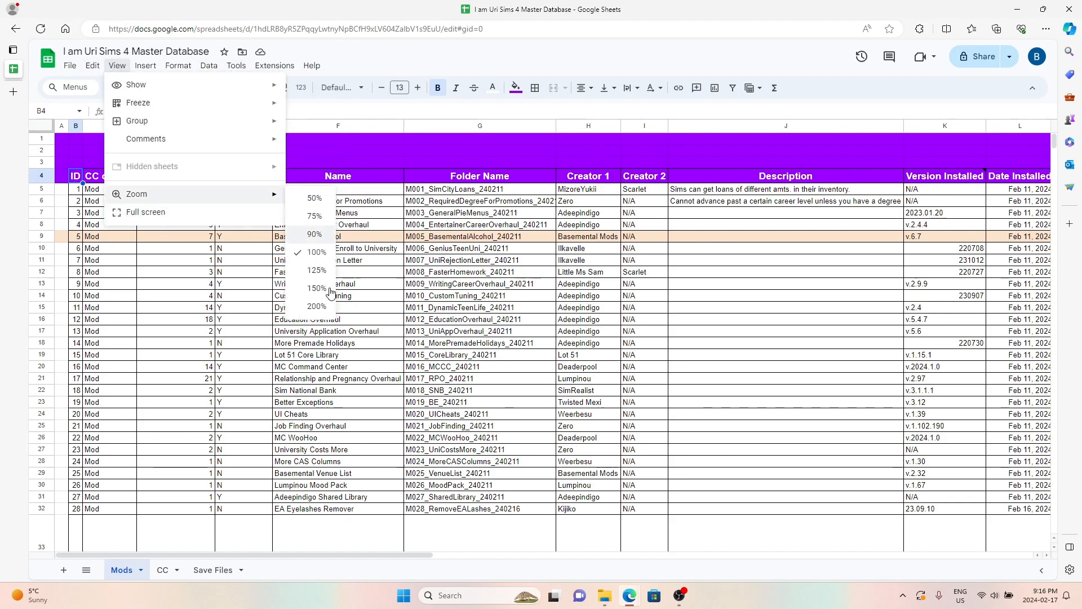
{"action": "left_click", "coordinate": [317, 274]}
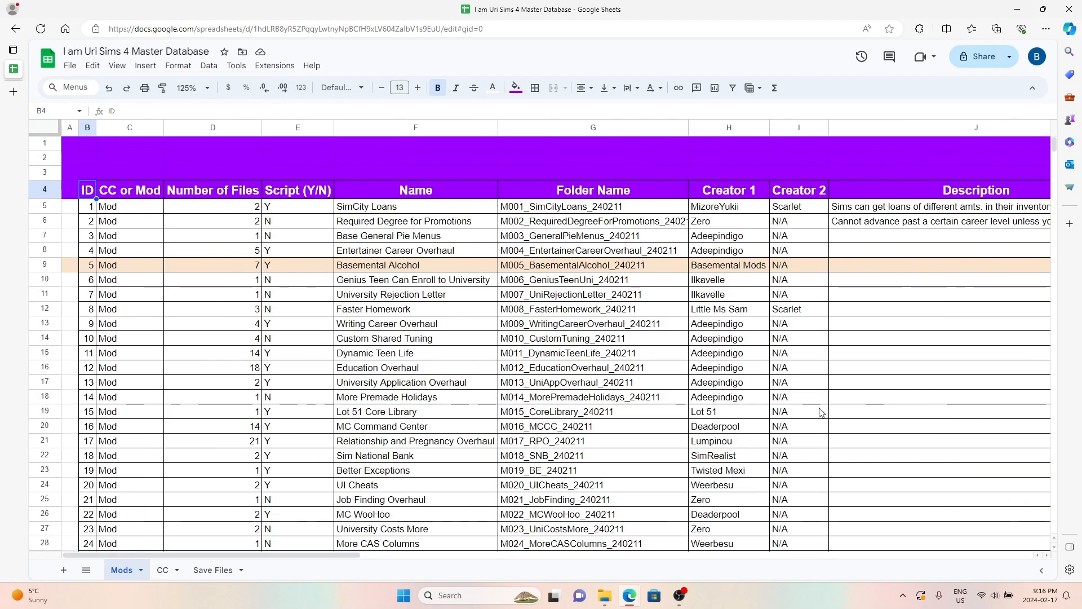
Step: Review the ID column of the Mods sheet down through the recorded mods and return to the header row
{"action": "left_click_drag", "start_coordinate": [299, 551], "coordinate": [272, 553]}
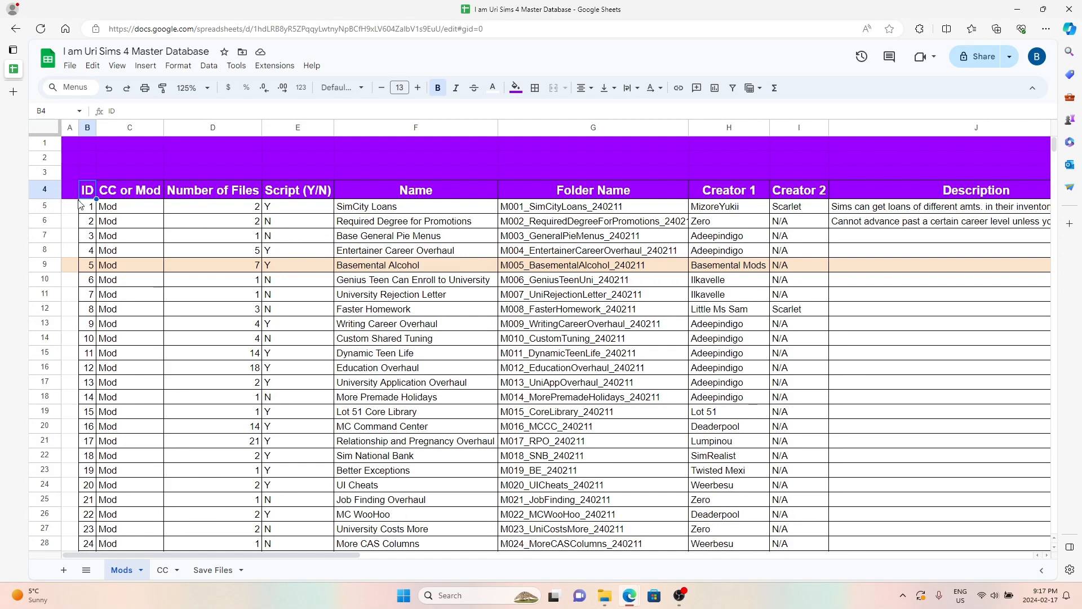
{"action": "scroll", "coordinate": [201, 270], "scroll_direction": "down", "scroll_amount": 3}
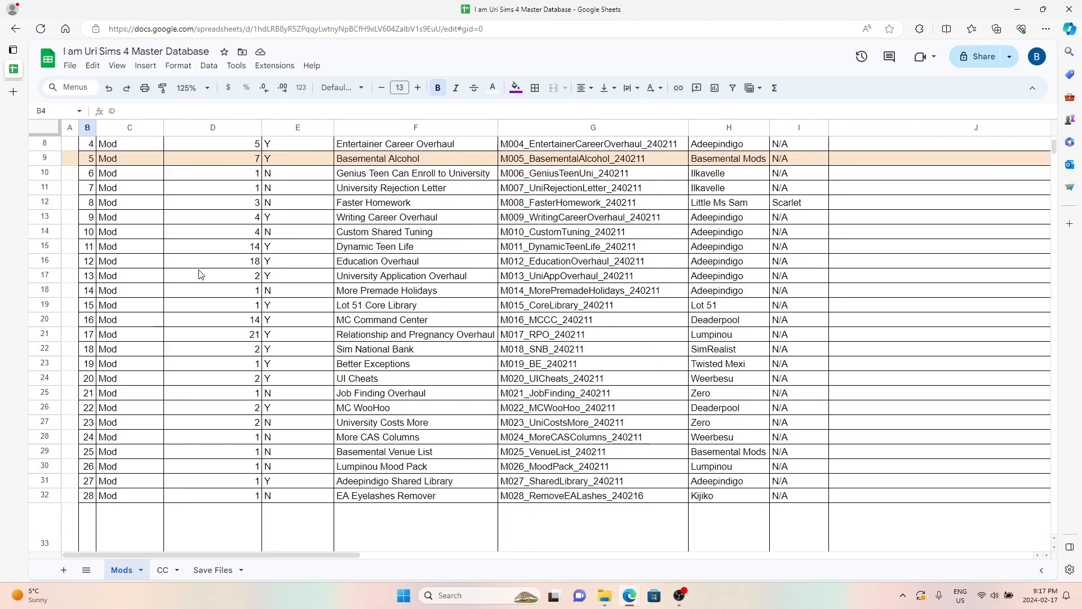
{"action": "scroll", "coordinate": [200, 270], "scroll_direction": "up", "scroll_amount": 3}
{"action": "scroll", "coordinate": [226, 259], "scroll_direction": "down", "scroll_amount": 5}
{"action": "scroll", "coordinate": [234, 254], "scroll_direction": "down", "scroll_amount": 7}
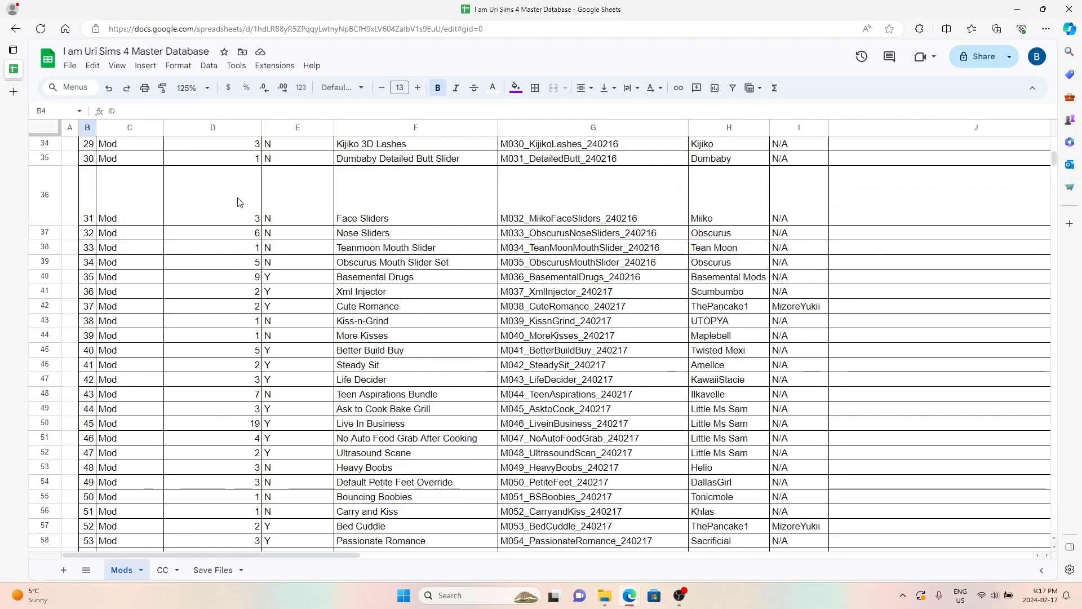
{"action": "scroll", "coordinate": [237, 265], "scroll_direction": "up", "scroll_amount": 11}
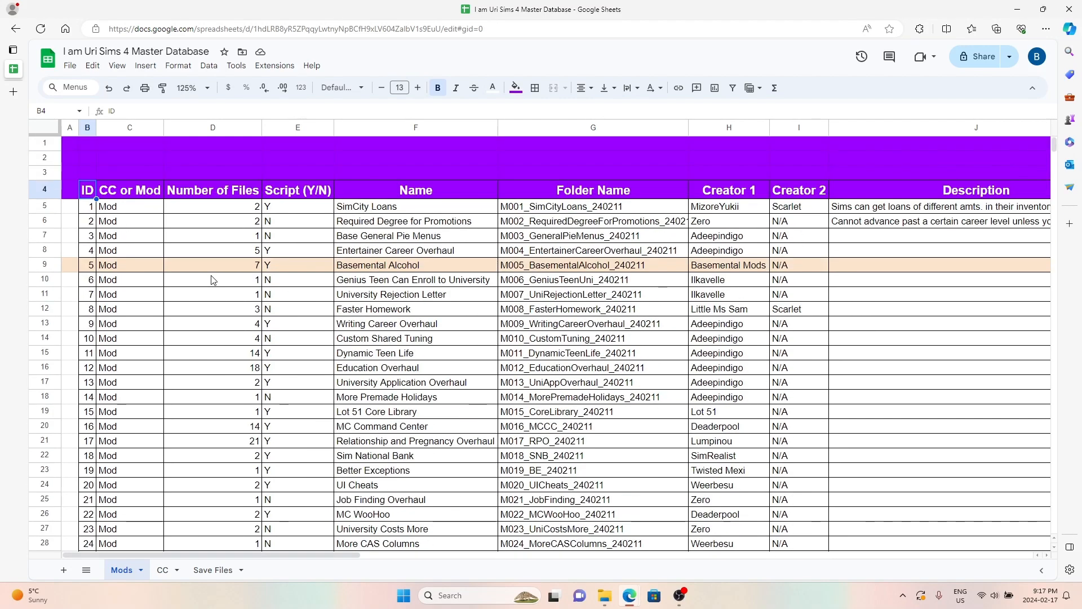
Step: Examine the CC or Mod, Number of Files and Script (Y/N) columns across the recorded mods
{"action": "key", "text": "Right"}
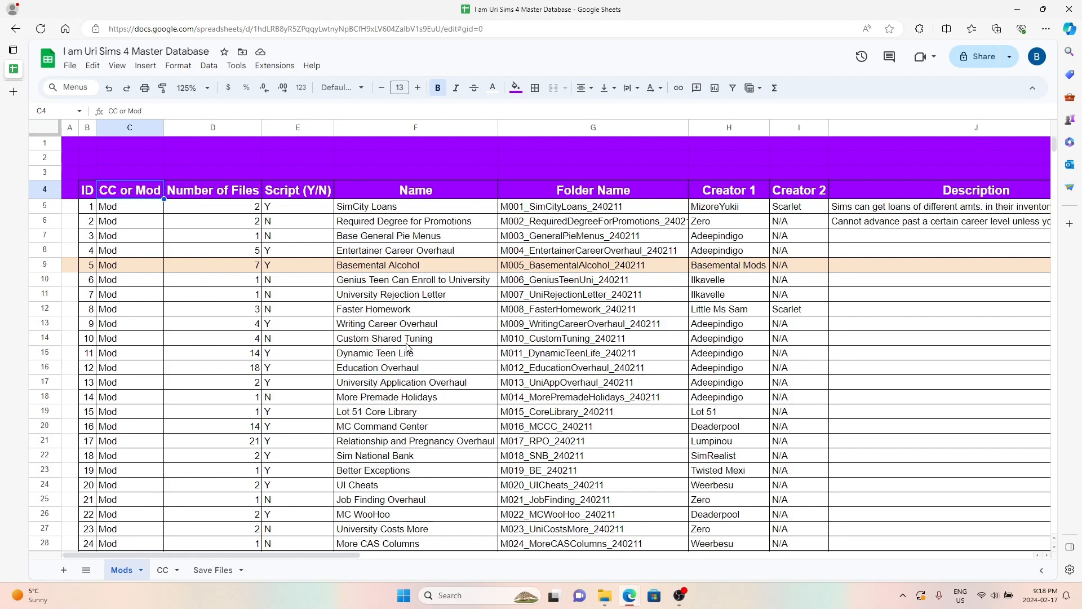
{"action": "left_click", "coordinate": [232, 190]}
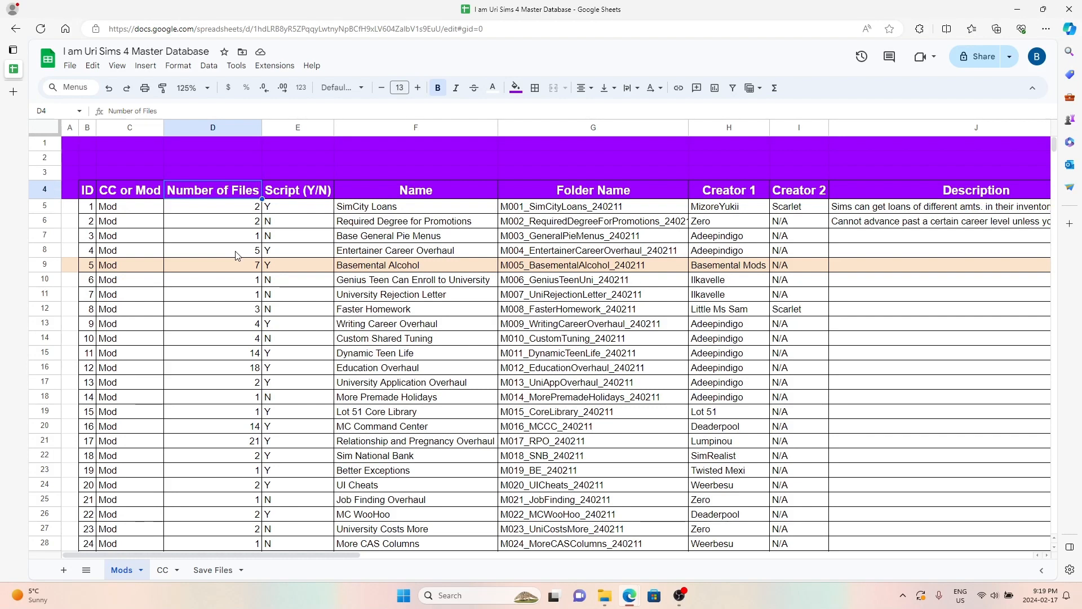
{"action": "left_click", "coordinate": [299, 194]}
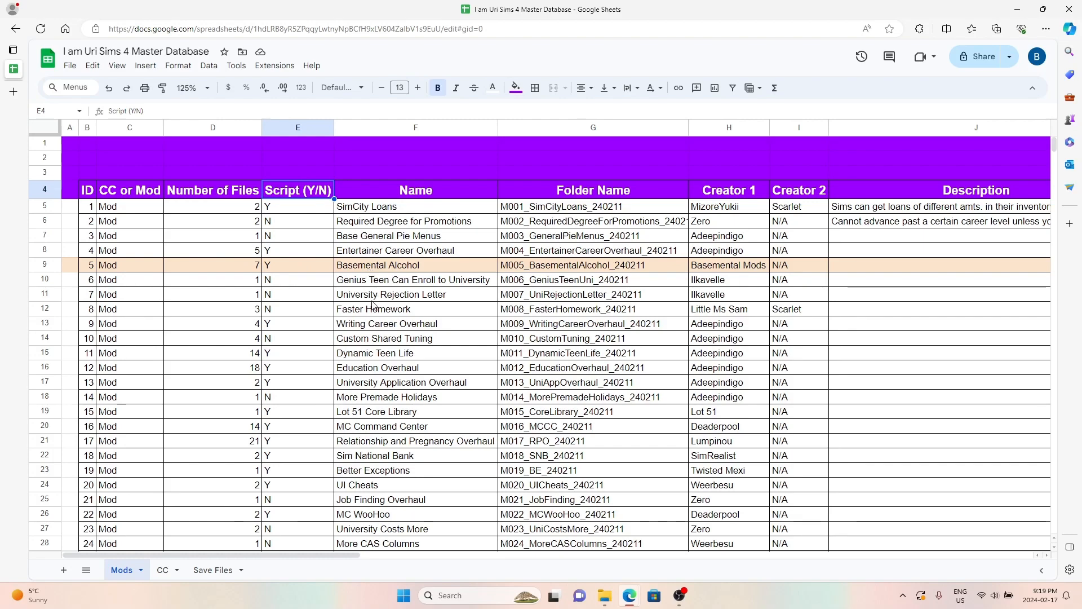
{"action": "scroll", "coordinate": [288, 304], "scroll_direction": "down", "scroll_amount": 3}
{"action": "scroll", "coordinate": [289, 305], "scroll_direction": "down", "scroll_amount": 10}
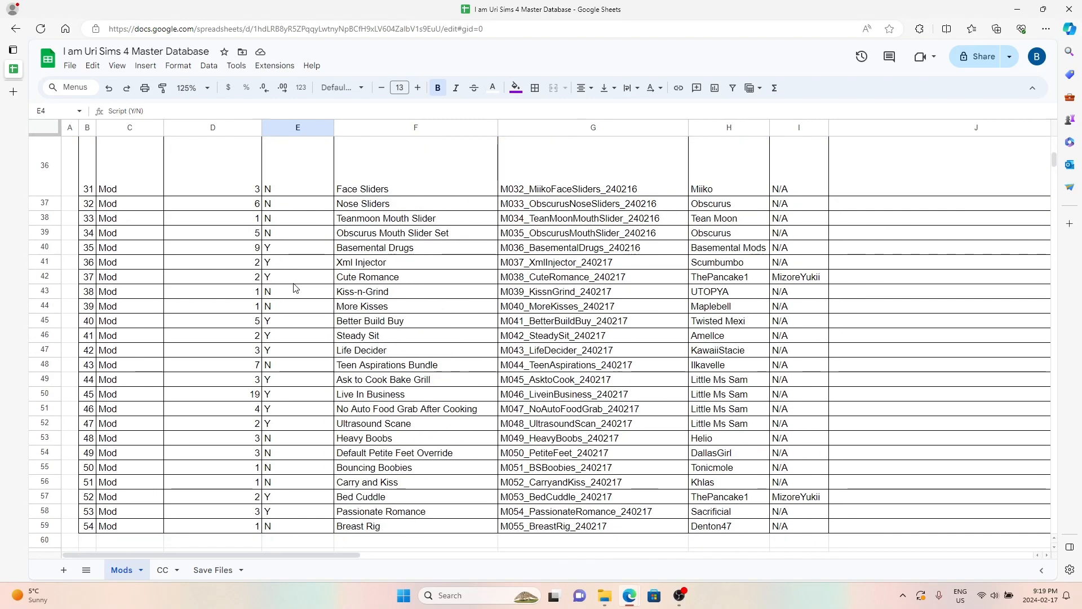
{"action": "scroll", "coordinate": [302, 291], "scroll_direction": "up", "scroll_amount": 12}
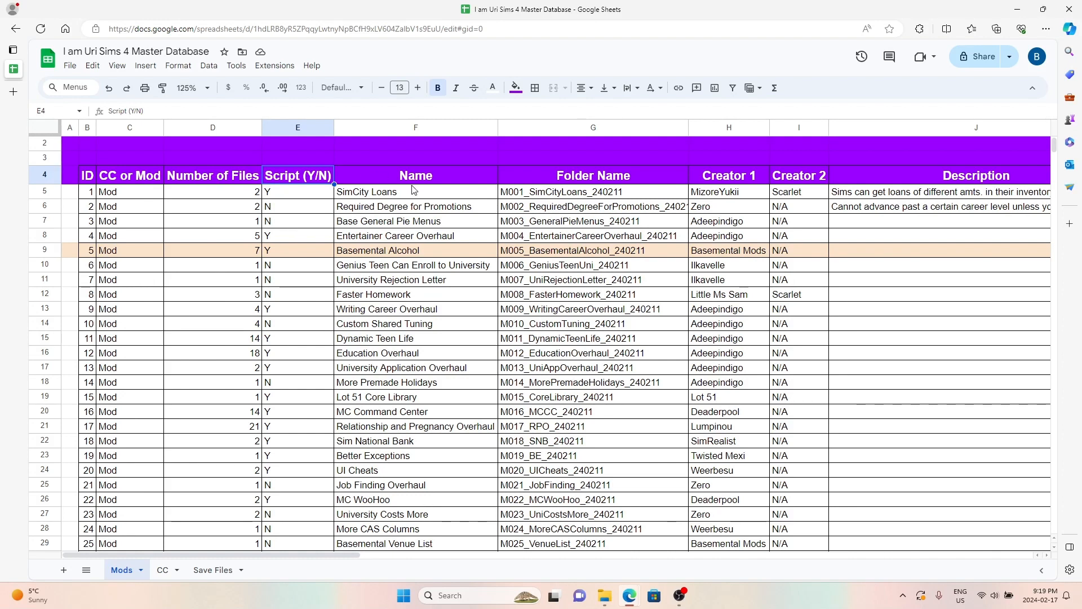
Step: Examine the Name column of the Mods sheet from its header through the listed mods
{"action": "key", "text": "Right"}
{"action": "scroll", "coordinate": [456, 282], "scroll_direction": "down", "scroll_amount": 3}
{"action": "scroll", "coordinate": [455, 285], "scroll_direction": "up", "scroll_amount": 3}
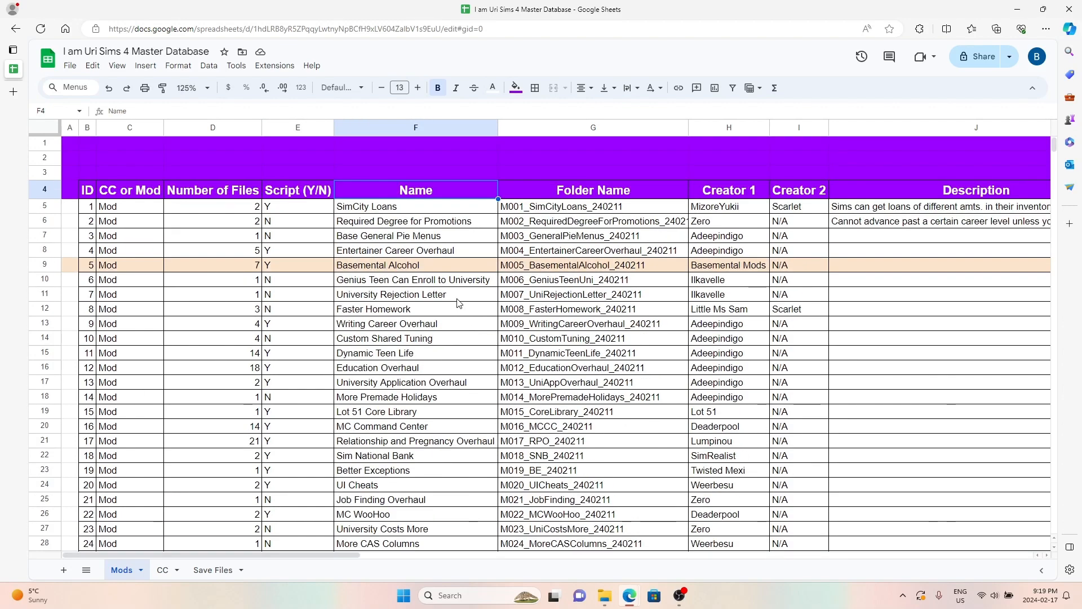
{"action": "scroll", "coordinate": [451, 293], "scroll_direction": "down", "scroll_amount": 10}
{"action": "scroll", "coordinate": [445, 299], "scroll_direction": "down", "scroll_amount": 4}
{"action": "scroll", "coordinate": [458, 285], "scroll_direction": "up", "scroll_amount": 15}
Step: Examine the Folder Name column of the Mods sheet from the SimCity Loans entry down through the recorded mods
{"action": "left_click_drag", "start_coordinate": [278, 553], "coordinate": [367, 569]}
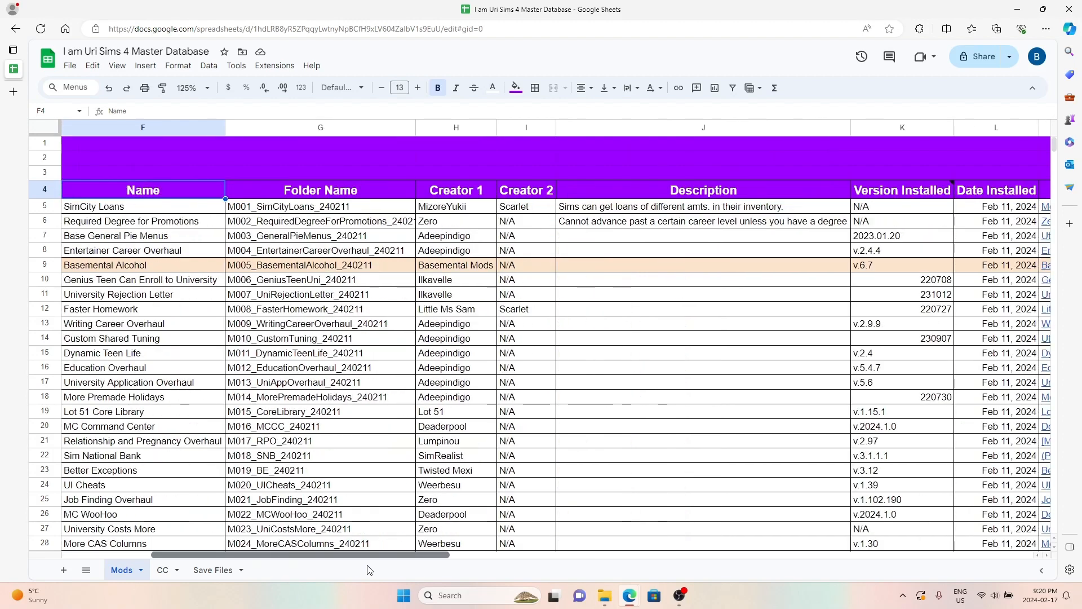
{"action": "left_click", "coordinate": [311, 211]}
{"action": "scroll", "coordinate": [314, 230], "scroll_direction": "down", "scroll_amount": 4}
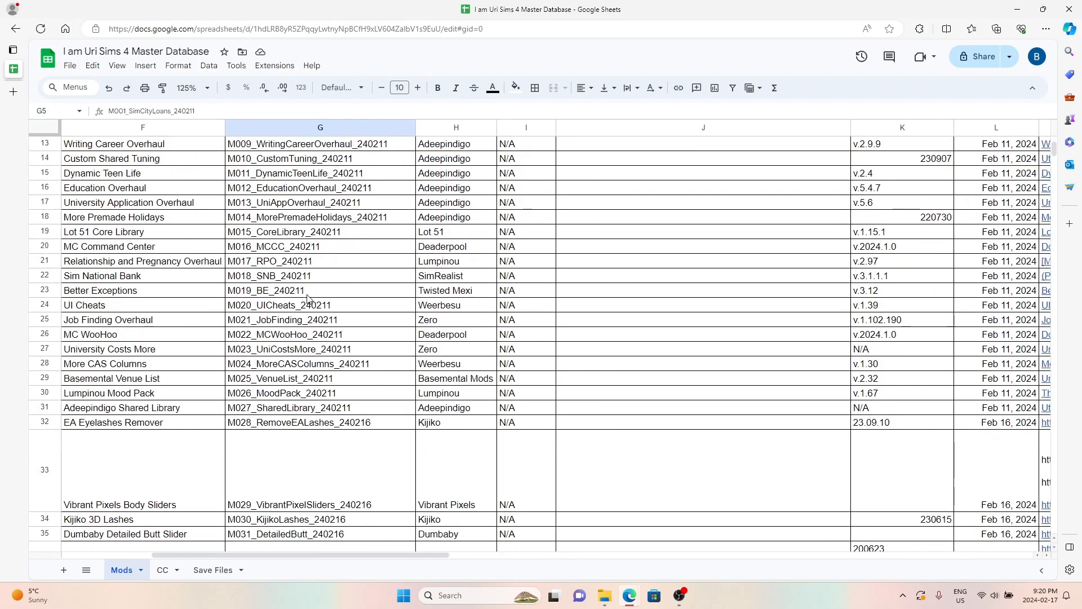
{"action": "scroll", "coordinate": [259, 308], "scroll_direction": "up", "scroll_amount": 4}
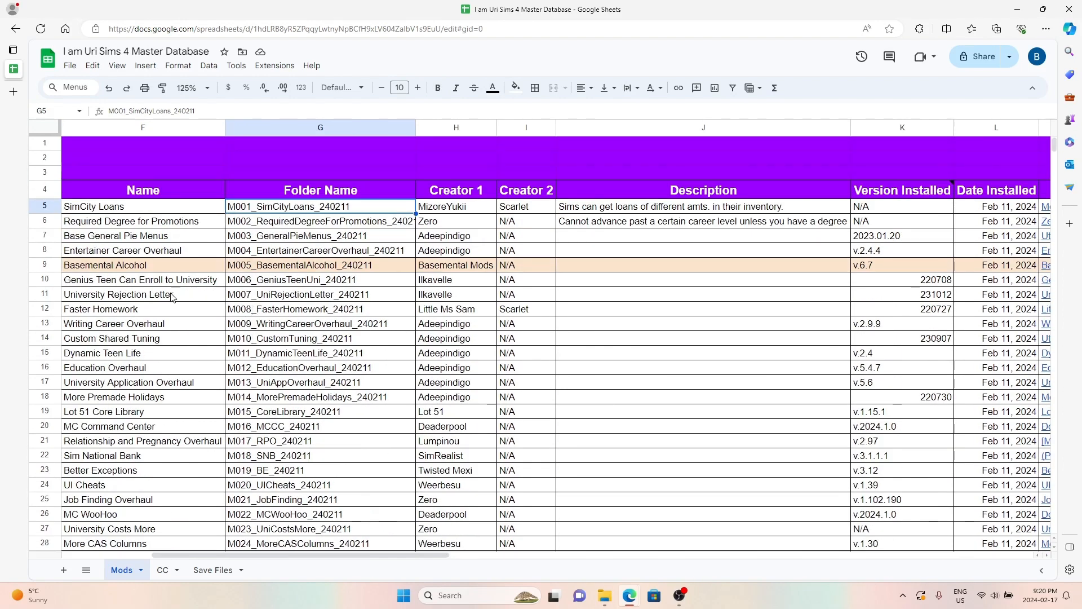
Step: Compare the Folder Name, Creator 1 and Creator 2 entries of the SimCity Loans mod
{"action": "left_click_drag", "start_coordinate": [392, 553], "coordinate": [440, 555]}
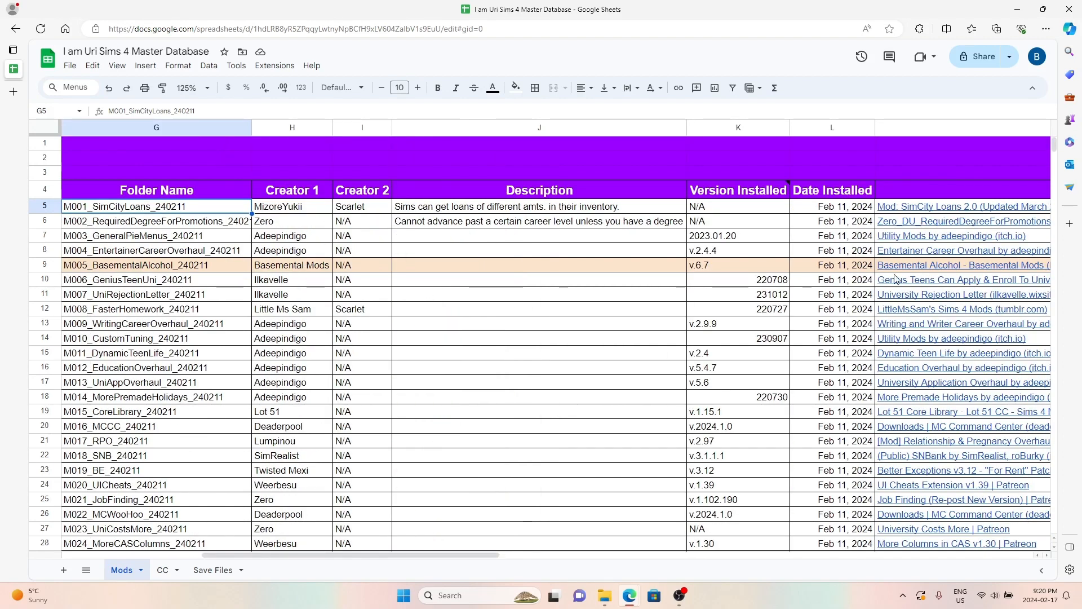
{"action": "left_click", "coordinate": [283, 206]}
{"action": "key", "text": "Right"}
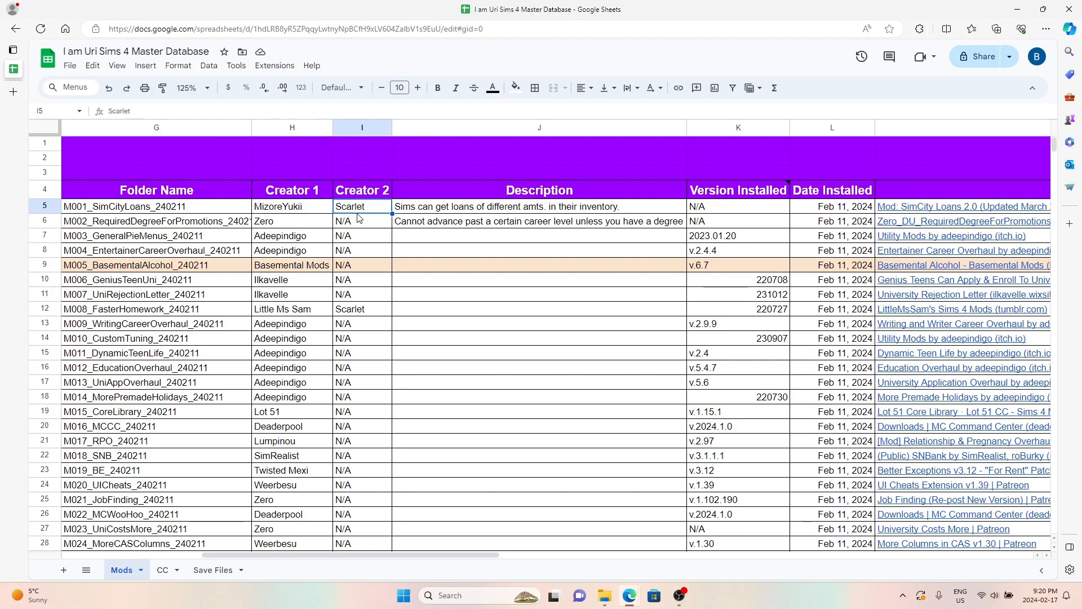
{"action": "left_click", "coordinate": [291, 208]}
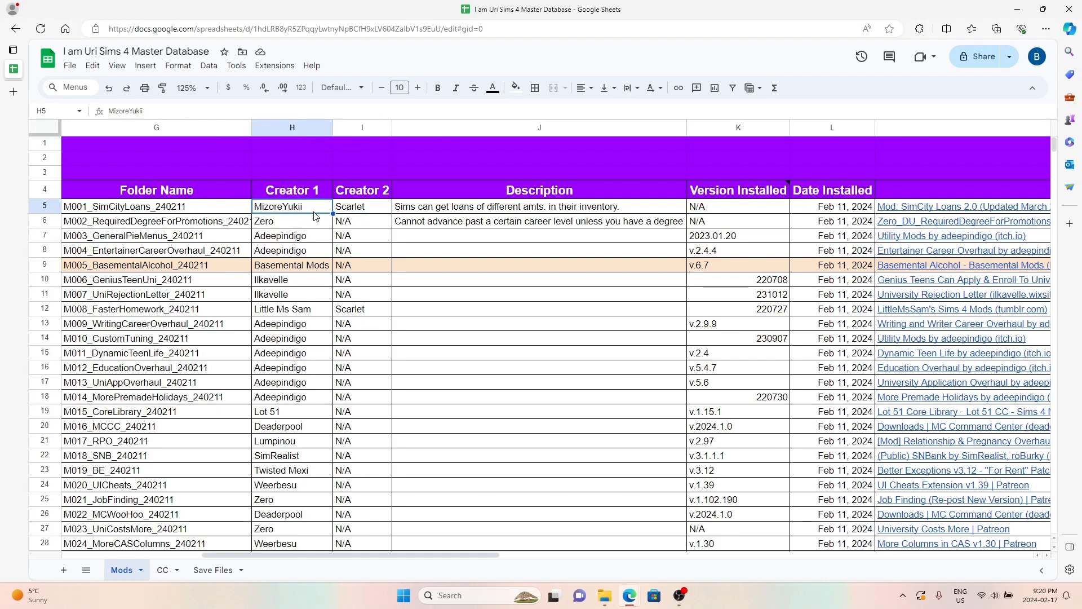
{"action": "left_click", "coordinate": [140, 210]}
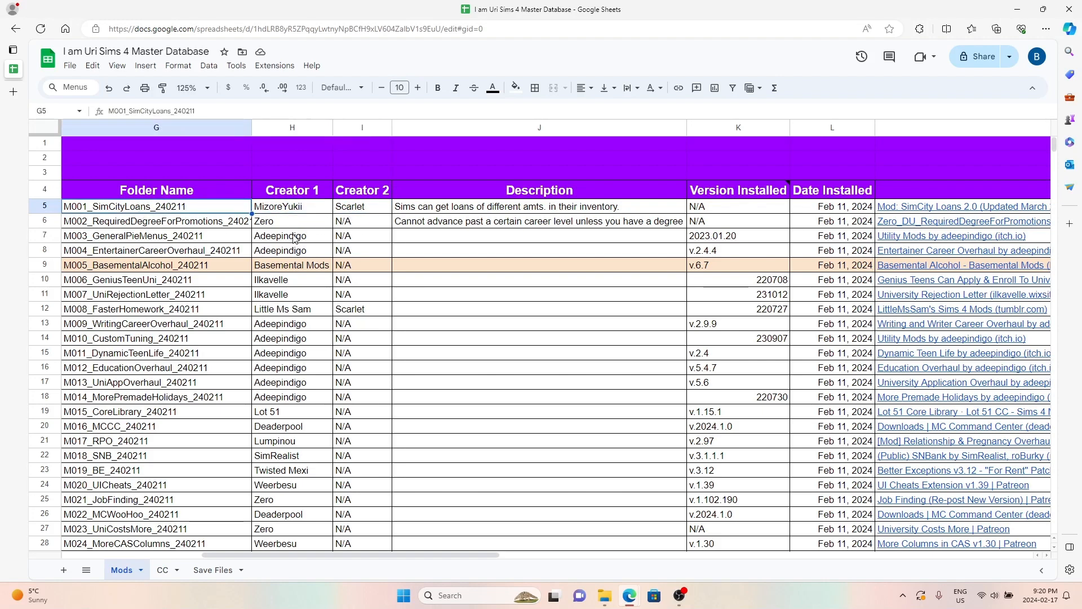
{"action": "left_click", "coordinate": [280, 208]}
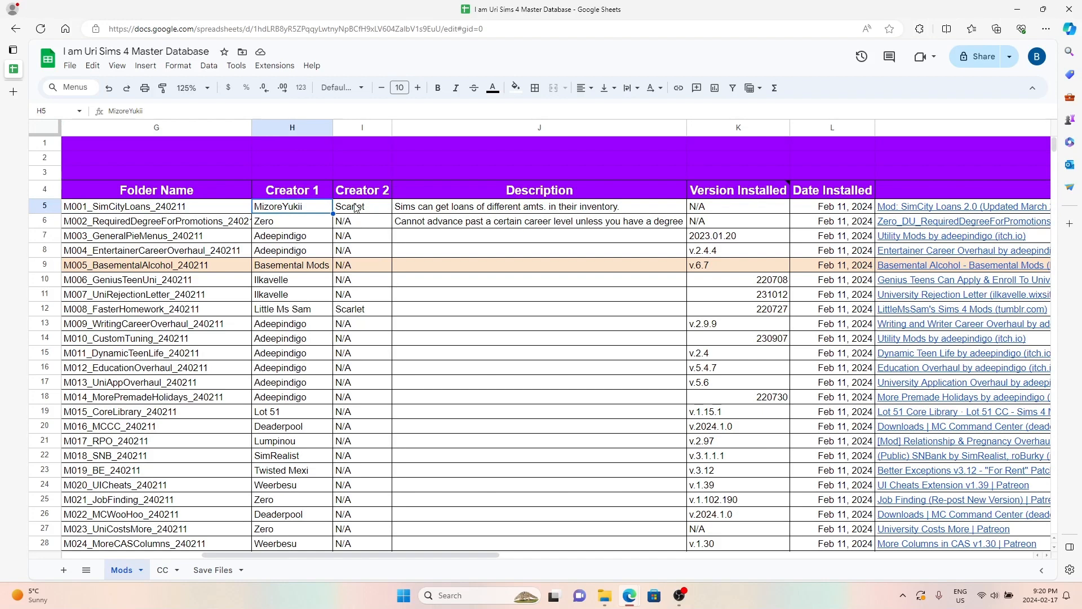
{"action": "key", "text": "Right"}
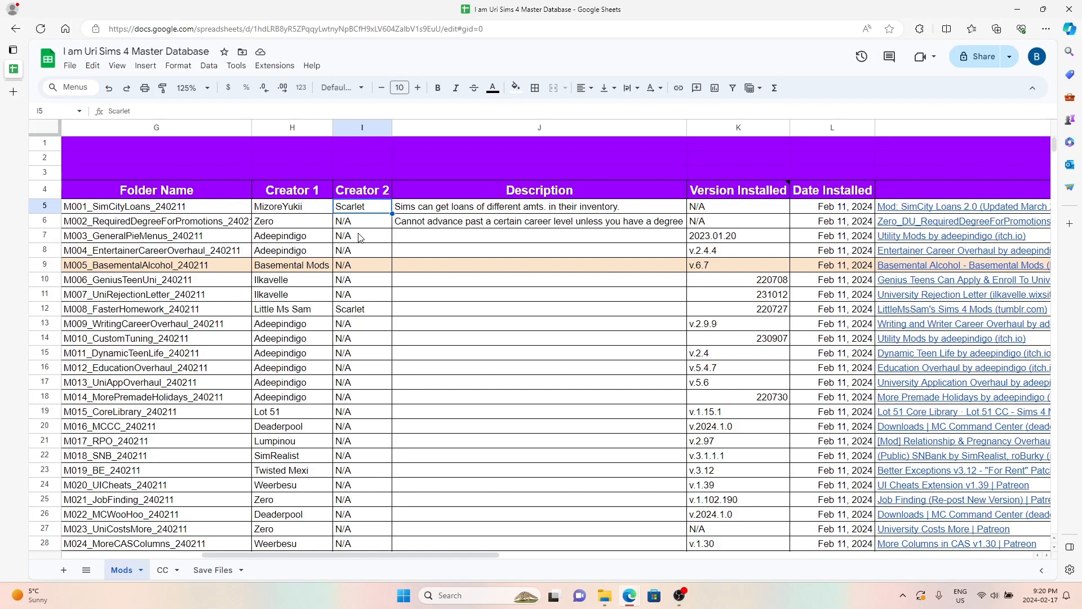
Step: Examine the Description column through the recorded mods and the Version Installed entry of SimCity Loans
{"action": "left_click", "coordinate": [446, 212]}
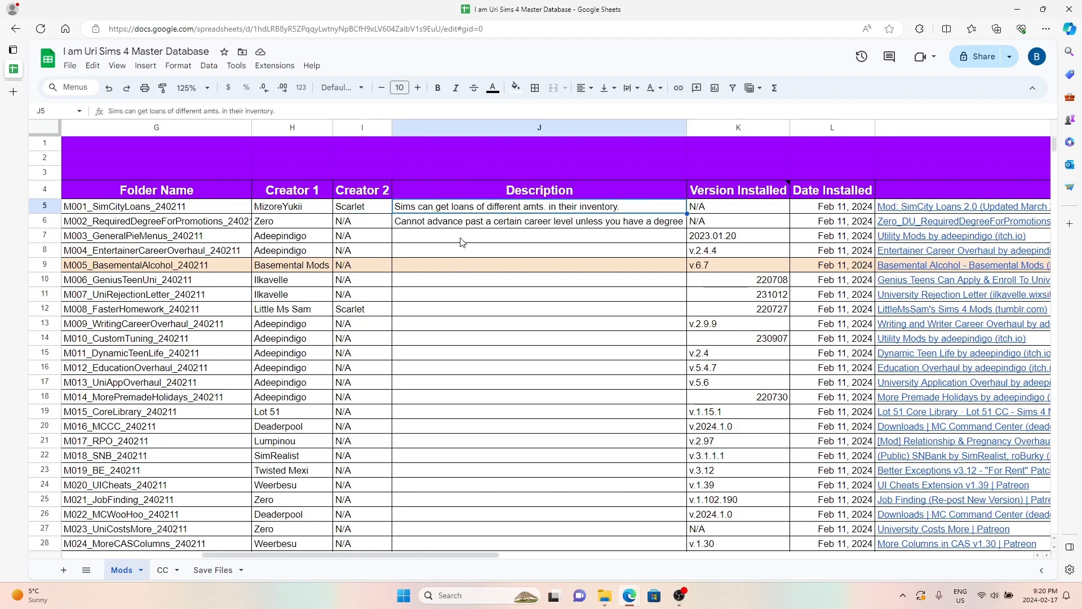
{"action": "scroll", "coordinate": [458, 258], "scroll_direction": "down", "scroll_amount": 4}
{"action": "scroll", "coordinate": [457, 260], "scroll_direction": "up", "scroll_amount": 4}
{"action": "left_click", "coordinate": [620, 237]}
{"action": "left_click", "coordinate": [746, 212]}
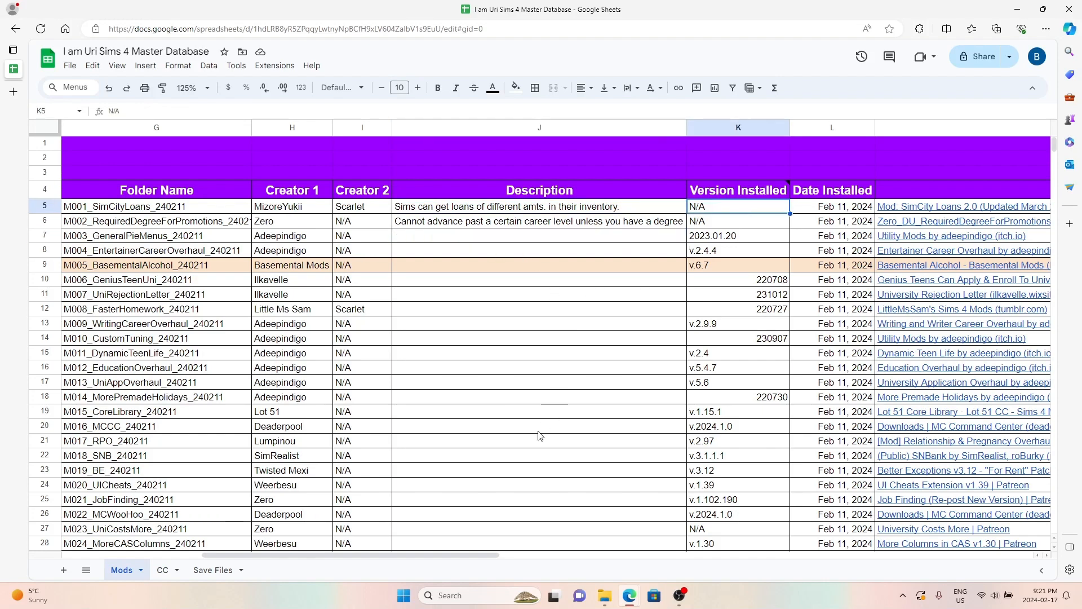
Step: Examine the Date Installed column from its header down to row 43, and return to the first Version Installed entry
{"action": "left_click_drag", "start_coordinate": [418, 551], "coordinate": [589, 555]}
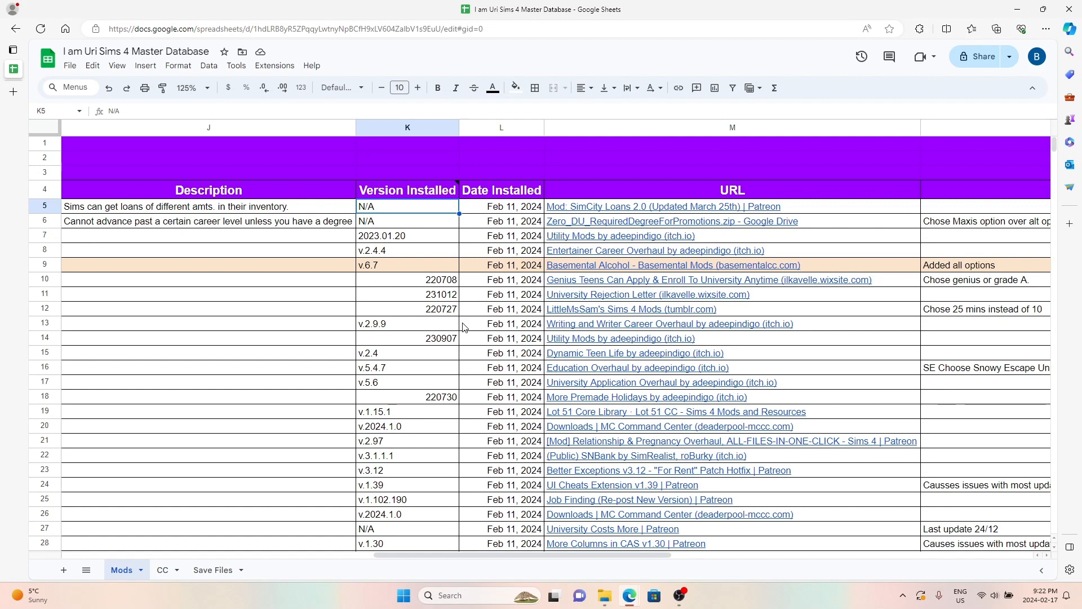
{"action": "left_click", "coordinate": [519, 192]}
{"action": "left_click_drag", "start_coordinate": [489, 211], "coordinate": [501, 435]}
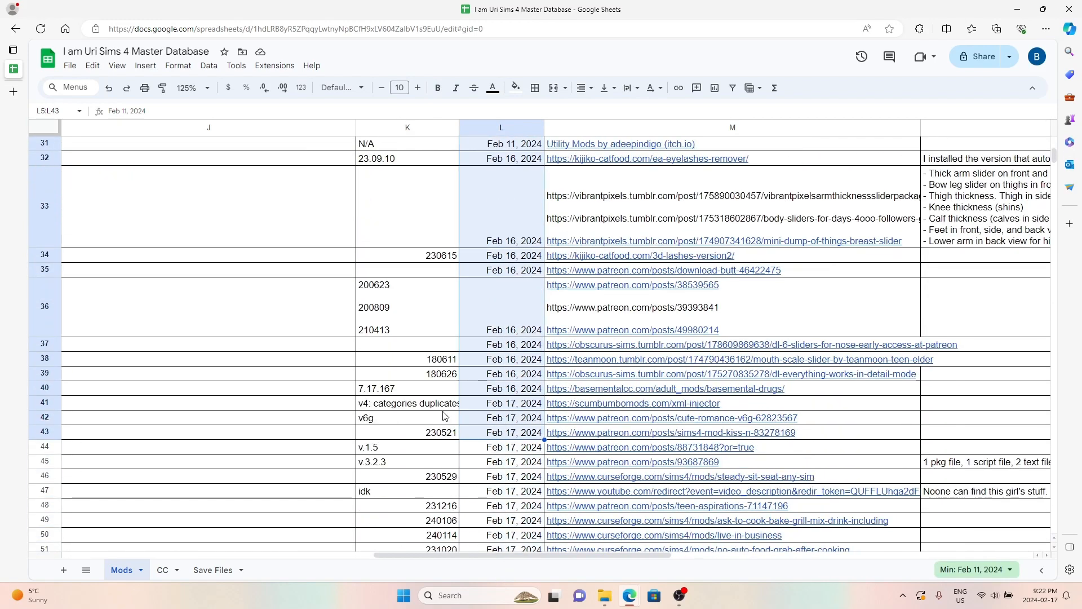
{"action": "scroll", "coordinate": [441, 414], "scroll_direction": "up", "scroll_amount": 10}
{"action": "left_click", "coordinate": [410, 211]}
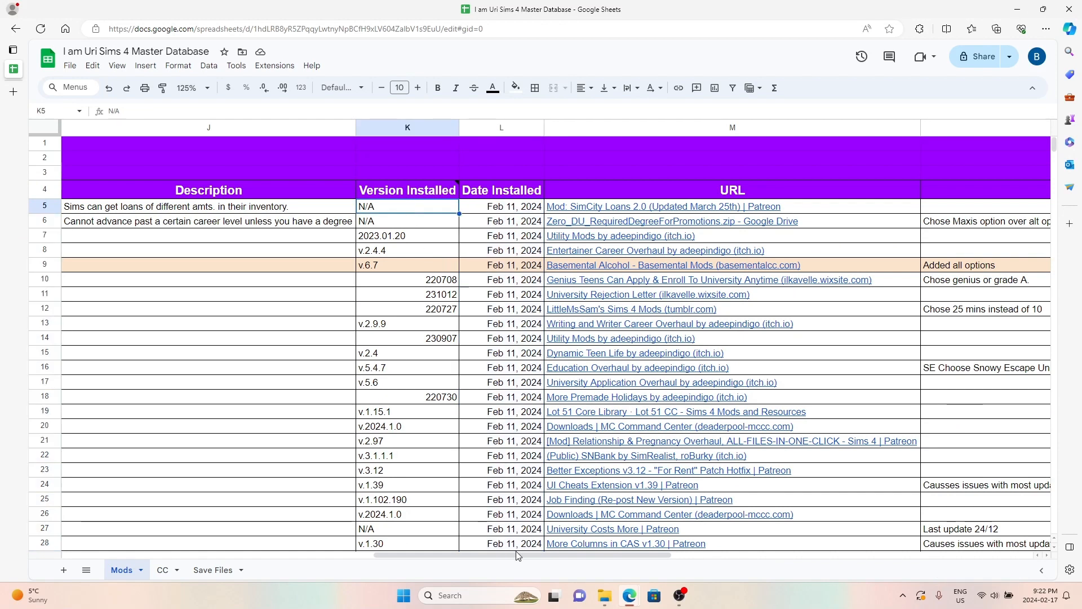
Step: Examine the URL column from its header down through the recorded mods and return to the header row
{"action": "left_click_drag", "start_coordinate": [516, 554], "coordinate": [538, 553]}
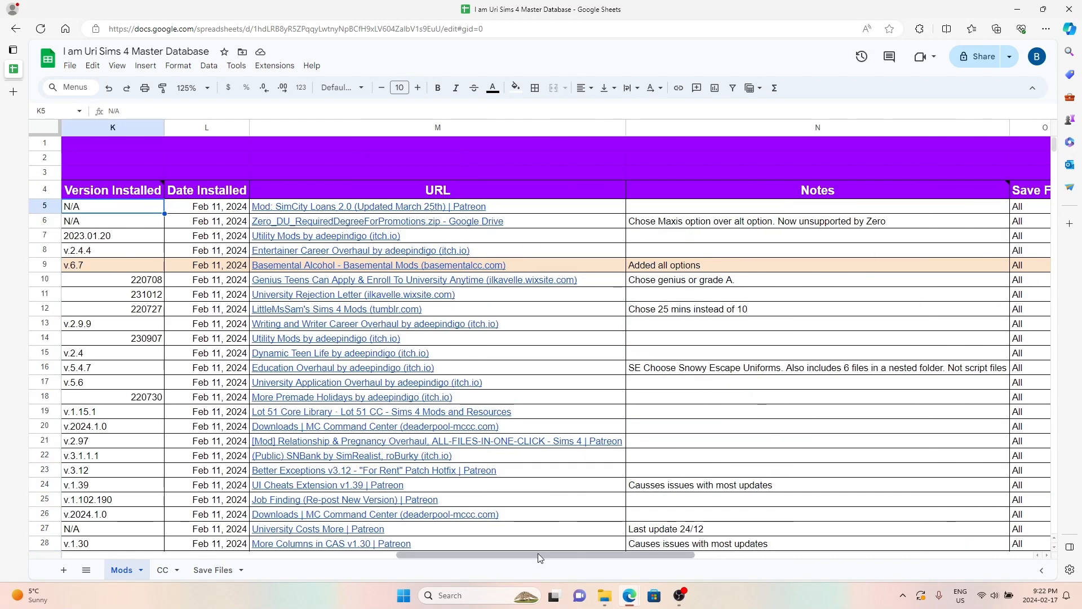
{"action": "left_click", "coordinate": [192, 212]}
{"action": "left_click", "coordinate": [209, 194]}
{"action": "left_click", "coordinate": [328, 186]}
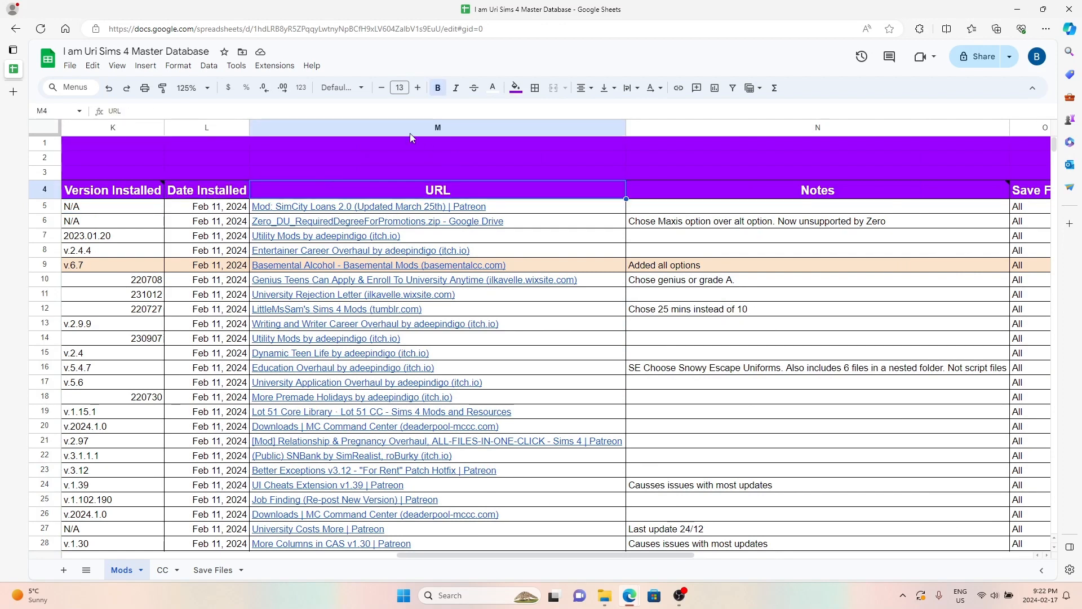
{"action": "scroll", "coordinate": [372, 427], "scroll_direction": "down", "scroll_amount": 8}
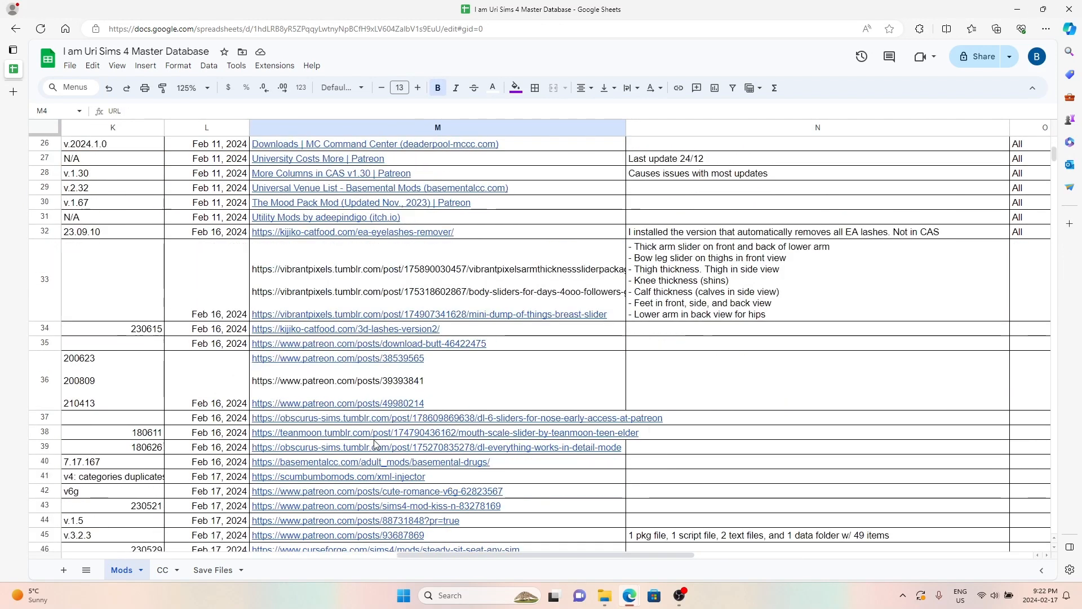
{"action": "scroll", "coordinate": [372, 426], "scroll_direction": "down", "scroll_amount": 4}
{"action": "scroll", "coordinate": [362, 418], "scroll_direction": "up", "scroll_amount": 13}
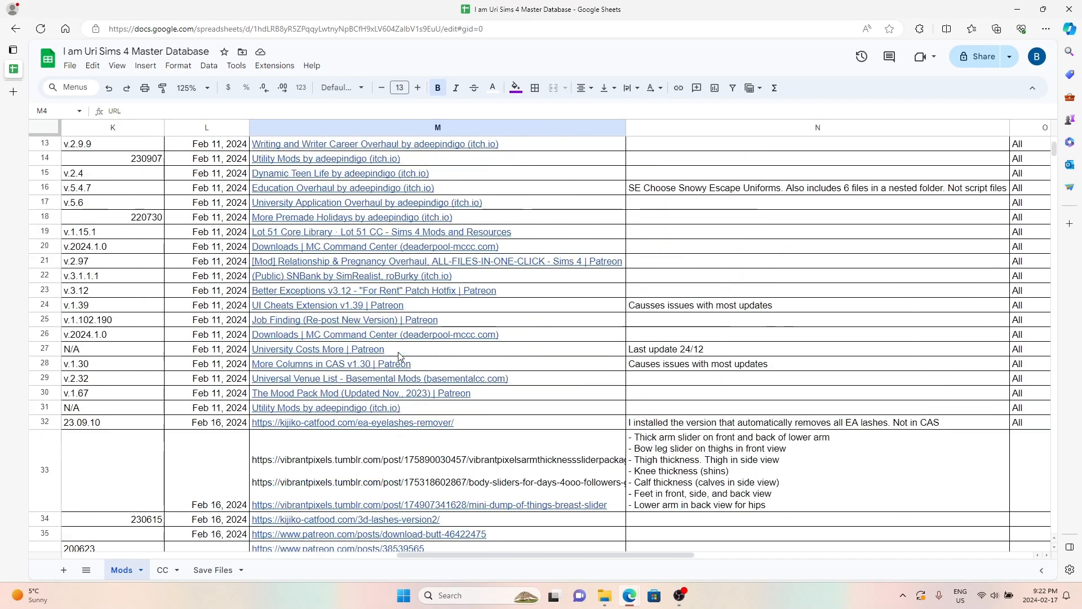
Step: Read the Notes header comment and the notes for the Required Degree for Promotions, Basemental Alcohol and Genius Teen mods
{"action": "left_click", "coordinate": [751, 197]}
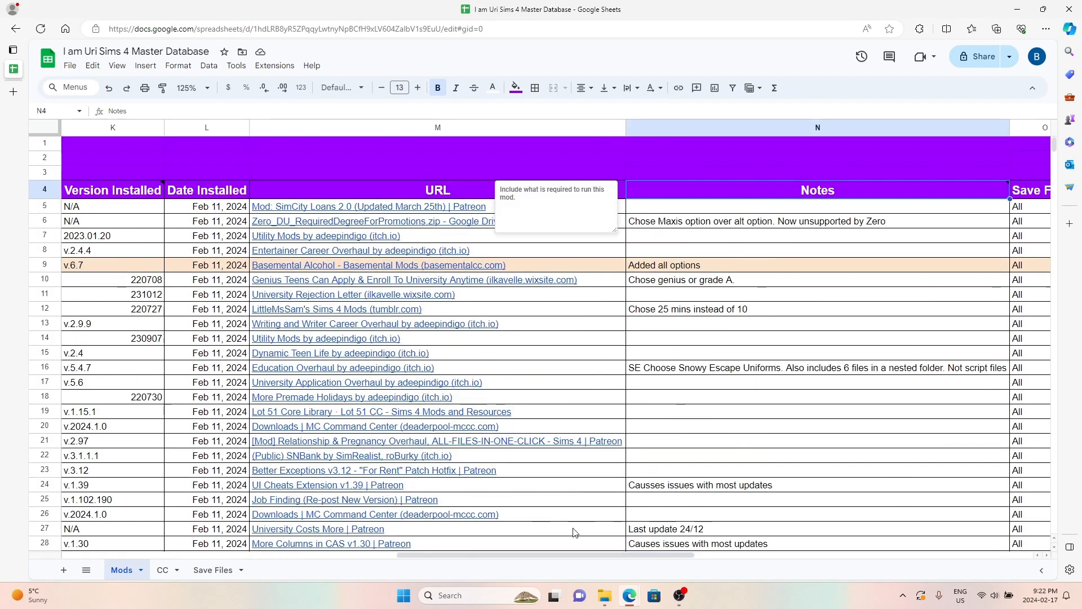
{"action": "left_click_drag", "start_coordinate": [570, 552], "coordinate": [669, 545]}
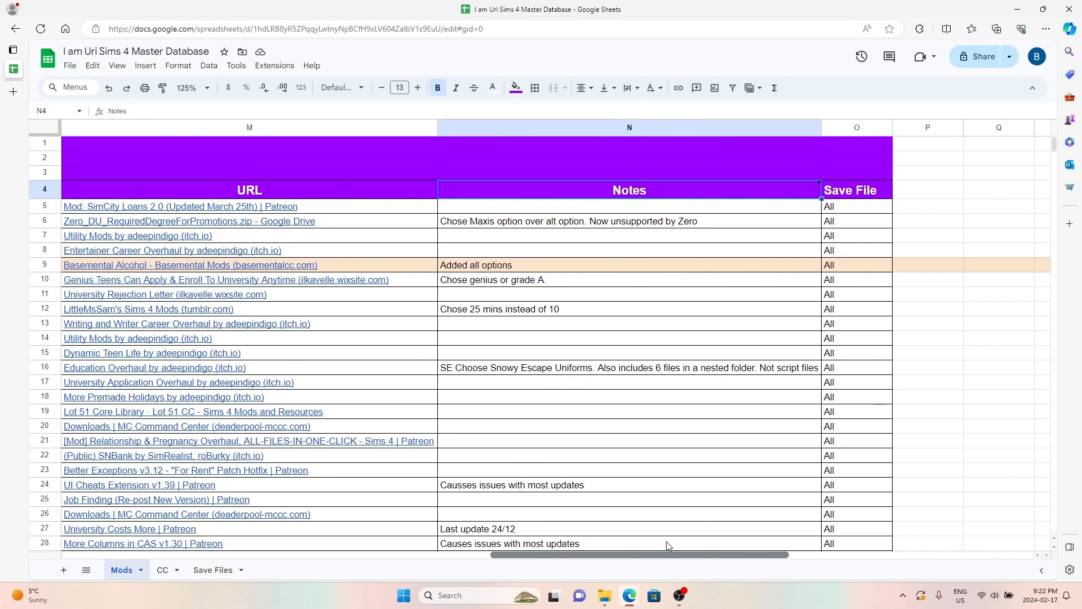
{"action": "left_click", "coordinate": [460, 226]}
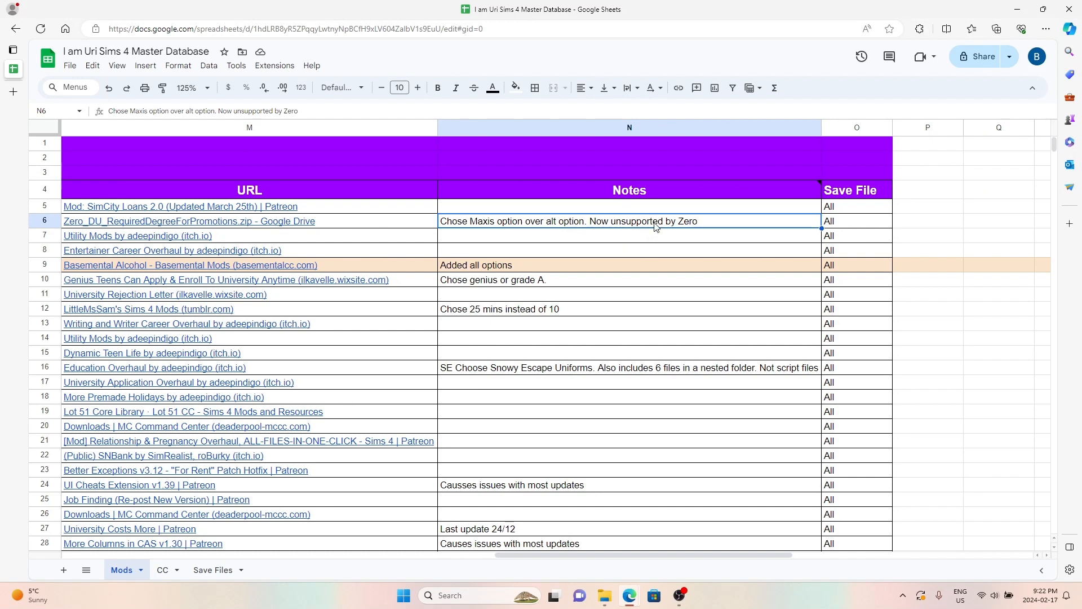
{"action": "left_click", "coordinate": [458, 266]}
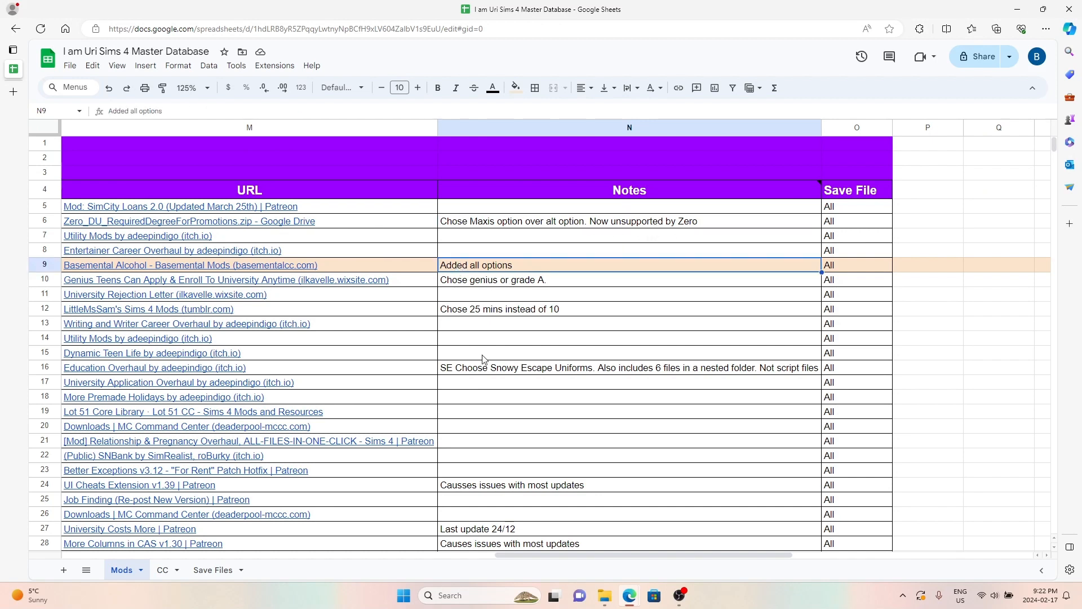
{"action": "left_click", "coordinate": [457, 279]}
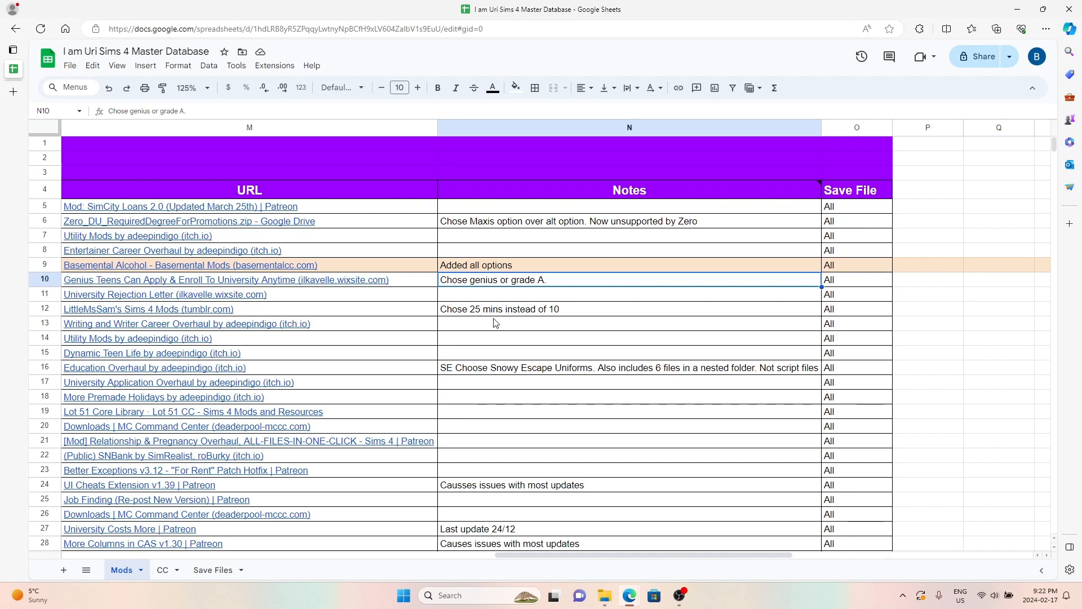
Step: Read the notes for More CAS Columns, UI Cheats, EA Eyelashes Remover and the Vibrant Pixels Body Sliders
{"action": "scroll", "coordinate": [495, 323], "scroll_direction": "down", "scroll_amount": 5}
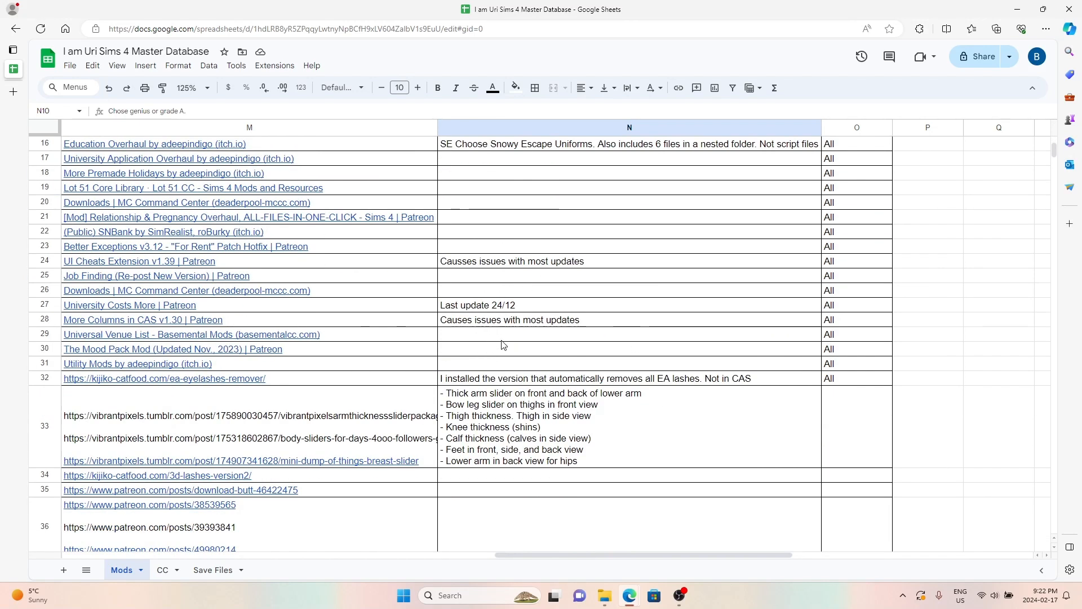
{"action": "left_click", "coordinate": [451, 323]}
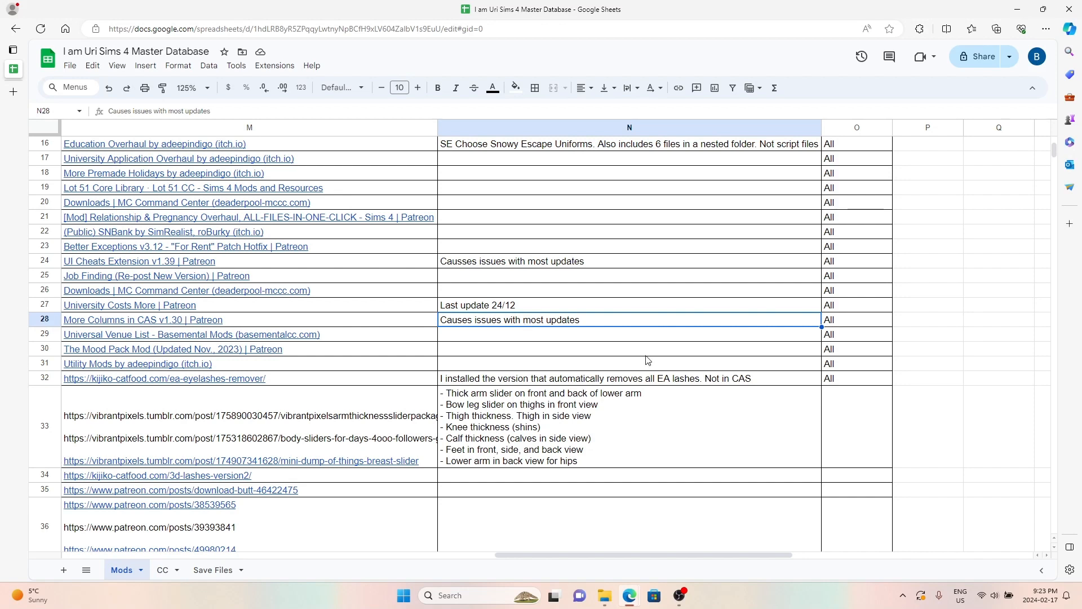
{"action": "left_click", "coordinate": [489, 263]}
{"action": "scroll", "coordinate": [618, 366], "scroll_direction": "down", "scroll_amount": 2}
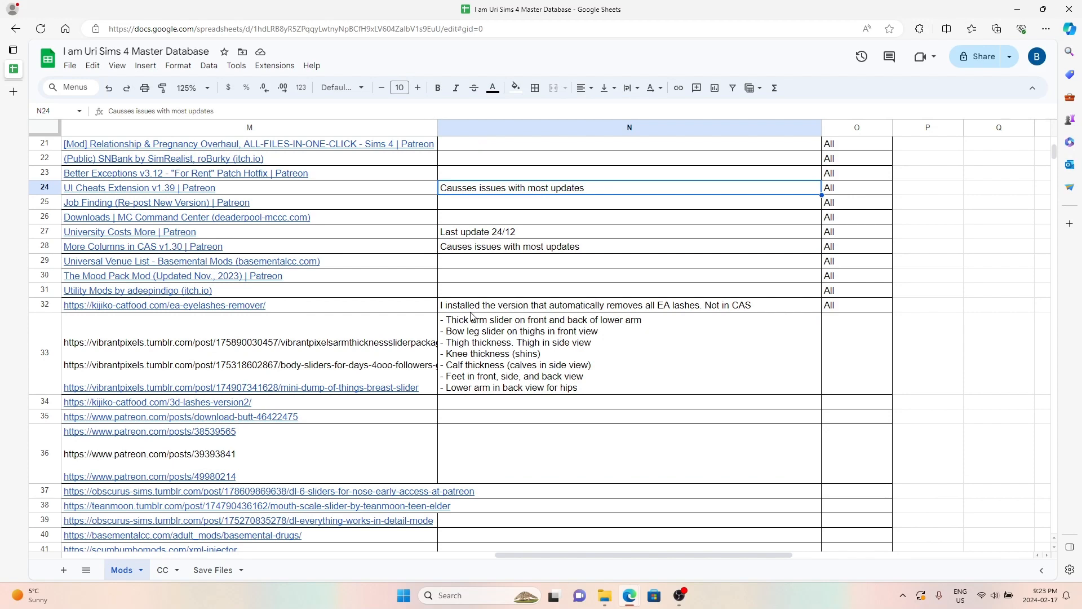
{"action": "left_click", "coordinate": [435, 310]}
{"action": "left_click", "coordinate": [474, 310]}
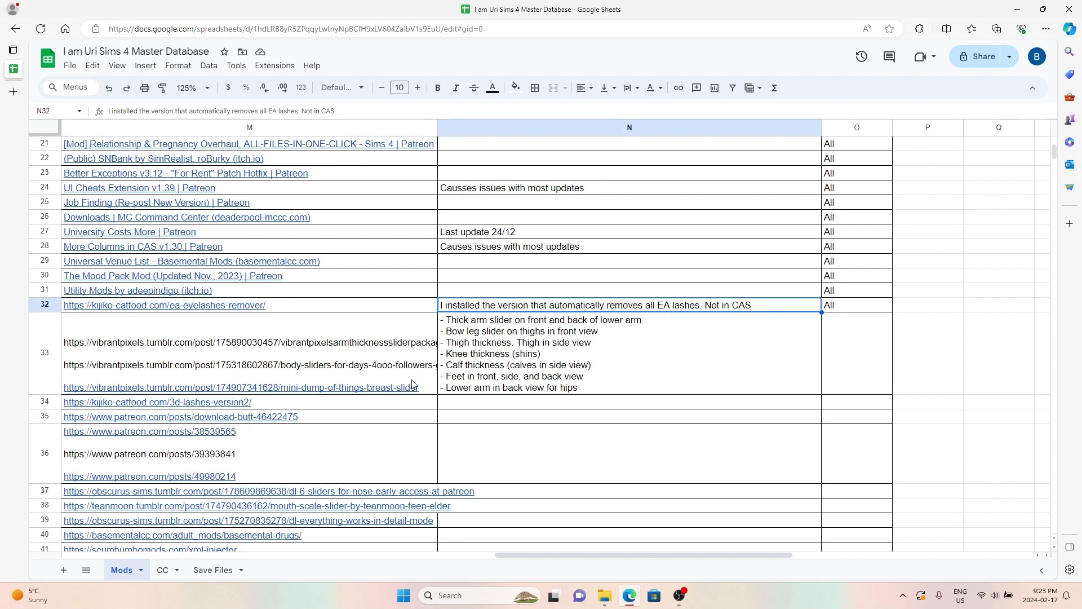
{"action": "left_click", "coordinate": [494, 339]}
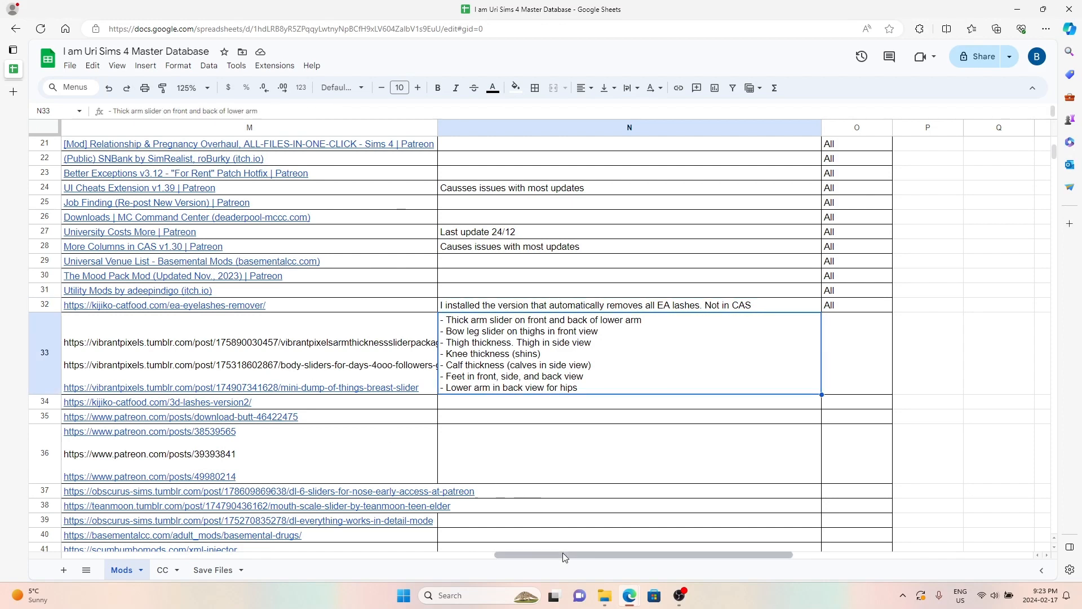
Step: Compare the folder name of the Vibrant Pixels Body Sliders with the slider list in its Notes cell
{"action": "left_click_drag", "start_coordinate": [563, 555], "coordinate": [435, 511]}
{"action": "scroll", "coordinate": [431, 513], "scroll_direction": "left", "scroll_amount": 8}
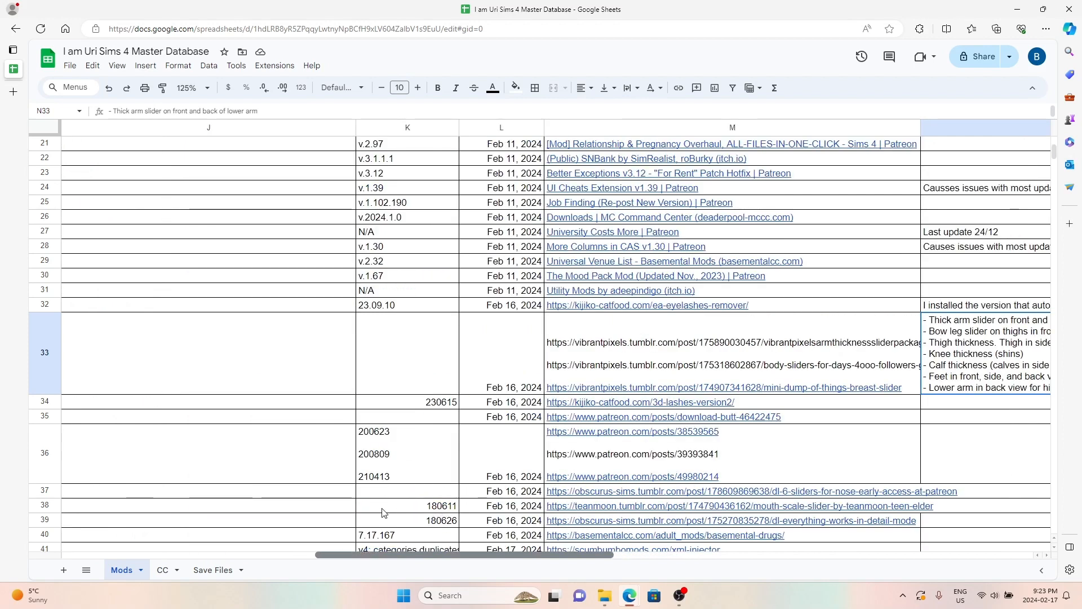
{"action": "scroll", "coordinate": [275, 496], "scroll_direction": "left", "scroll_amount": 4}
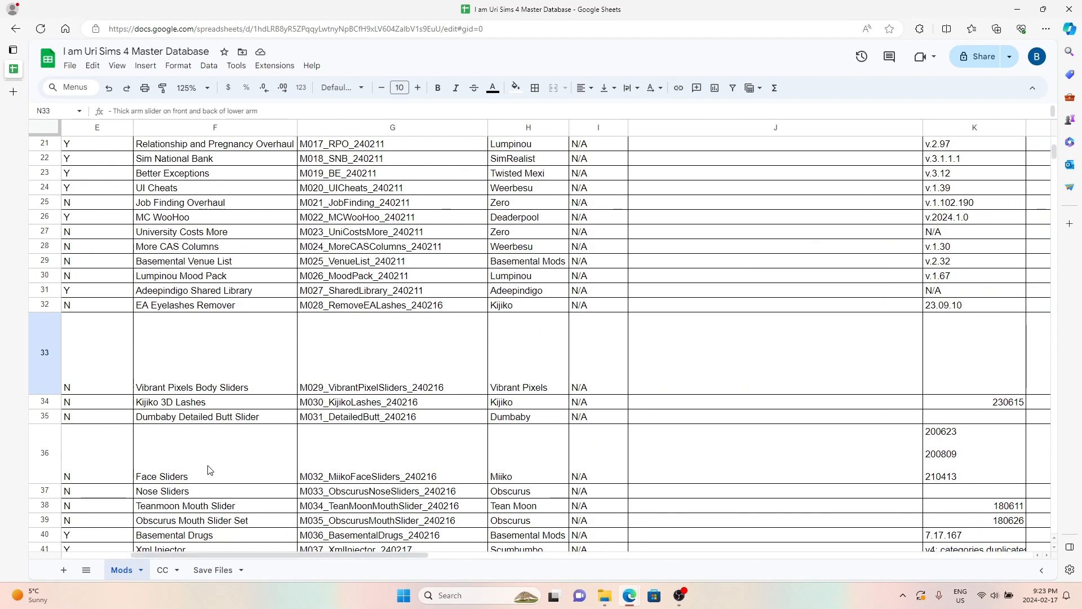
{"action": "left_click", "coordinate": [328, 345]}
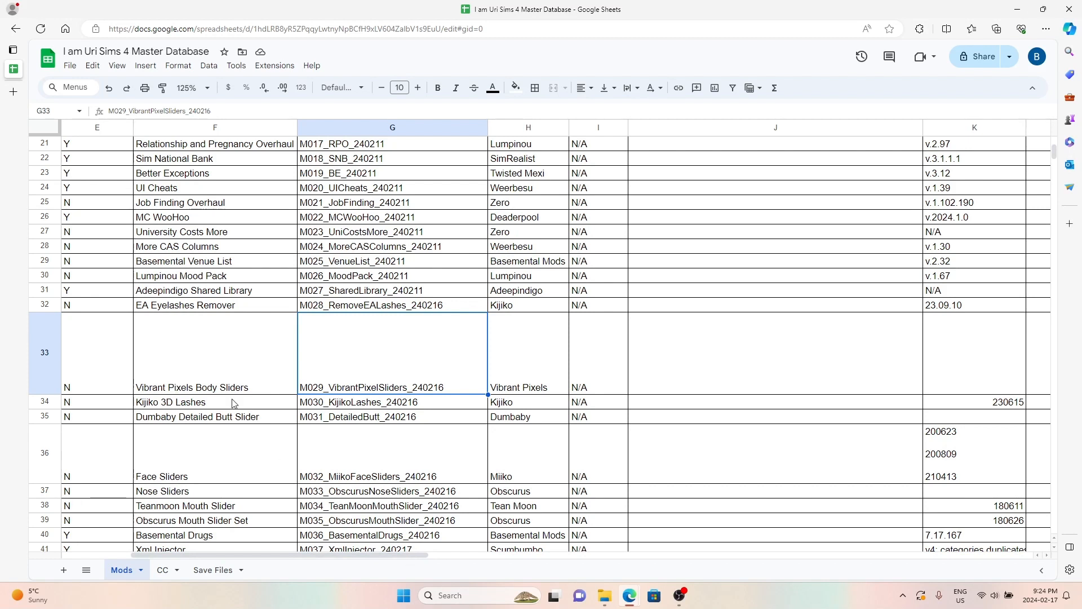
{"action": "left_click_drag", "start_coordinate": [415, 562], "coordinate": [682, 561]}
{"action": "left_click", "coordinate": [746, 341]}
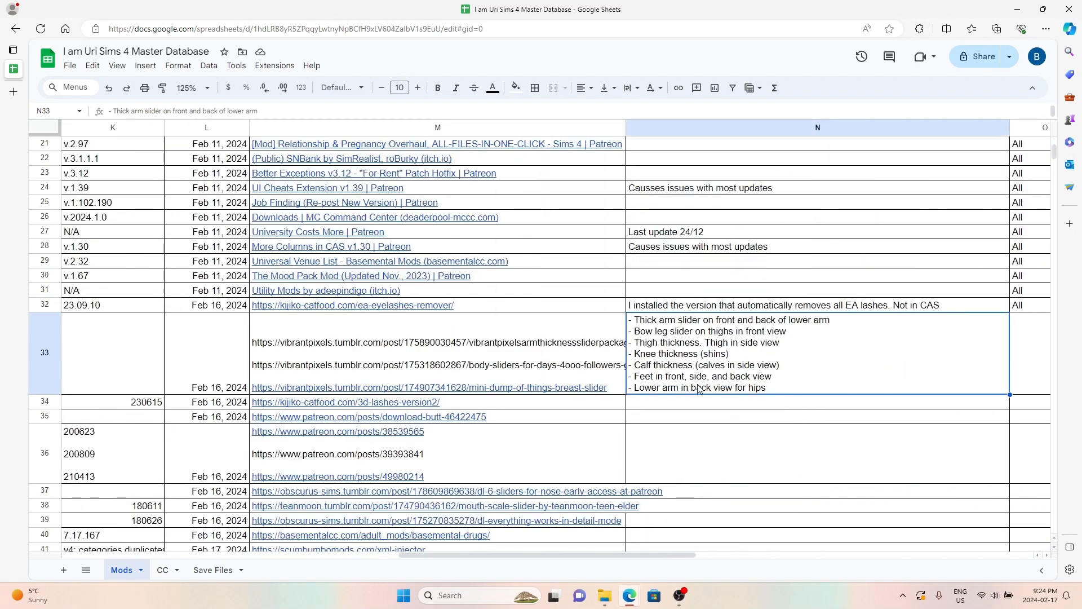
Step: Select the Kijiko 3D Lashes record in row 34 from its ID through the Save File column
{"action": "left_click_drag", "start_coordinate": [549, 559], "coordinate": [197, 516]}
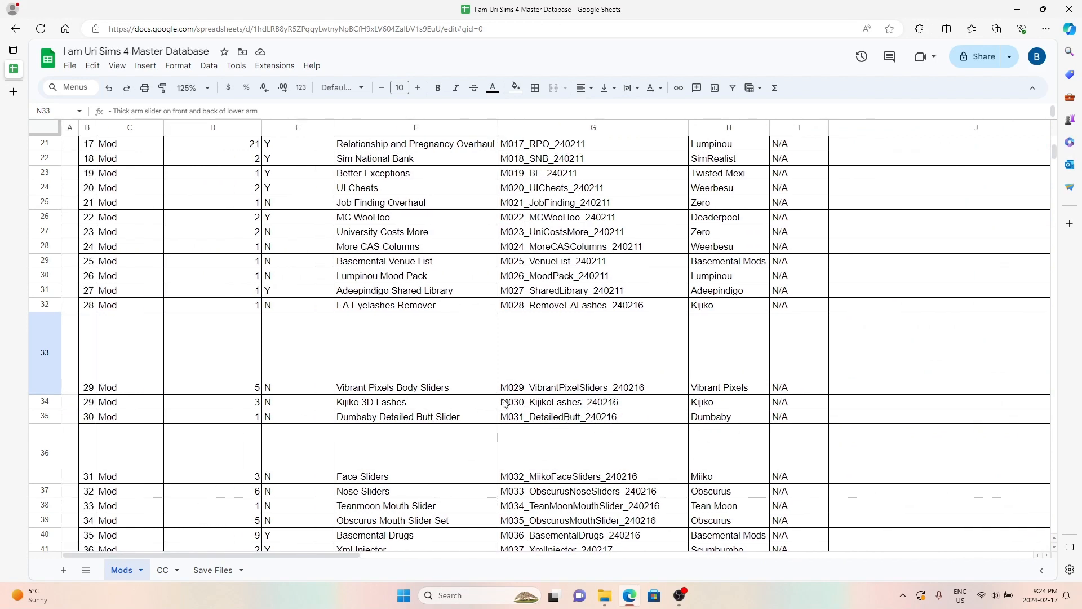
{"action": "left_click", "coordinate": [290, 407]}
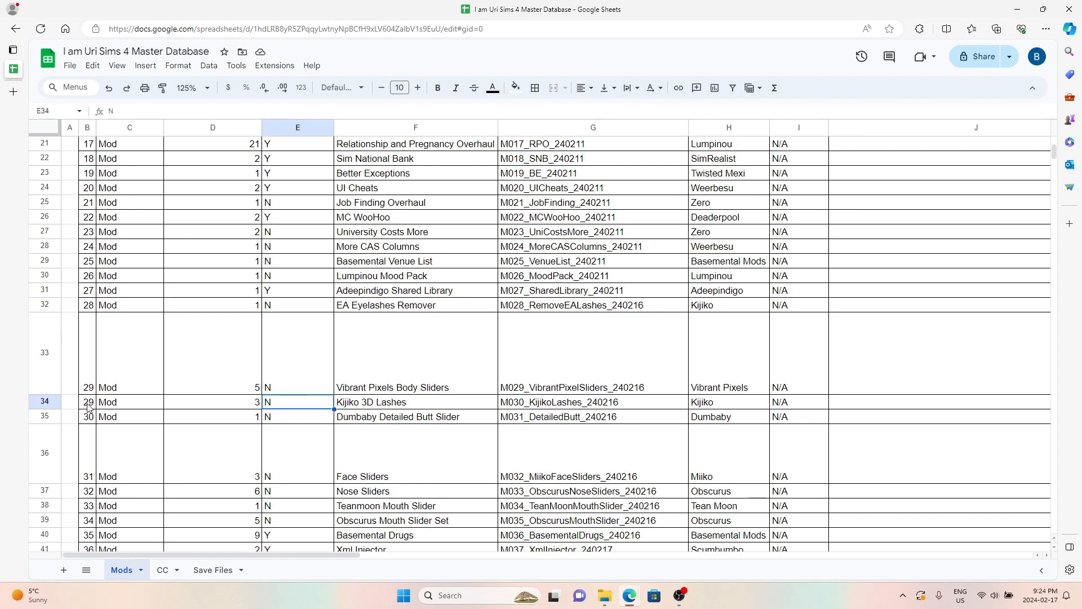
{"action": "left_click_drag", "start_coordinate": [90, 407], "coordinate": [944, 407]}
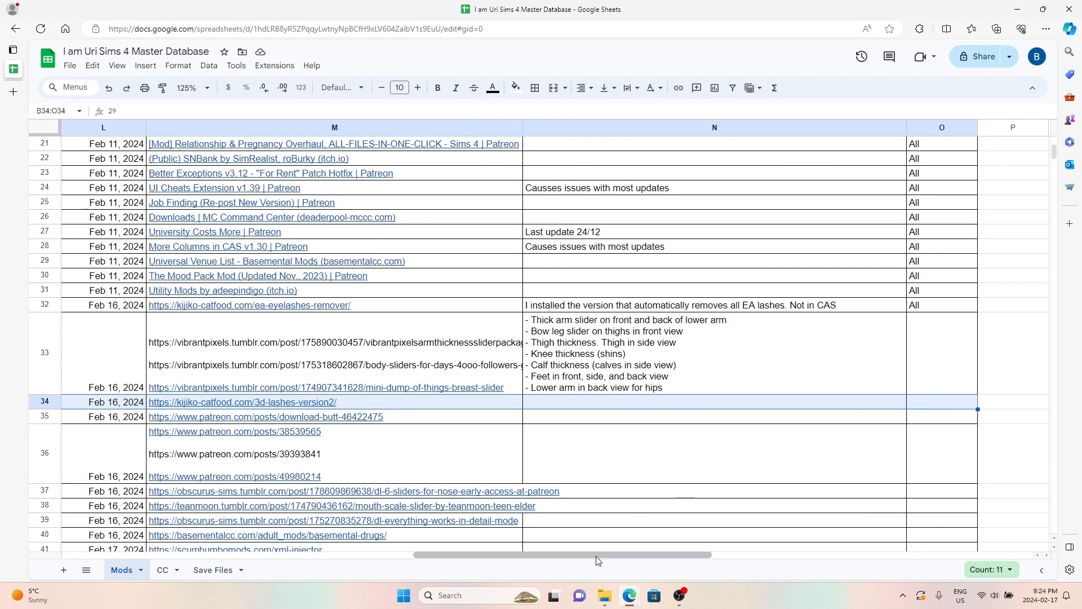
Step: Compare the ID of the Kijiko 3D Lashes record in row 34 with the number in its folder name
{"action": "left_click_drag", "start_coordinate": [597, 554], "coordinate": [441, 562]}
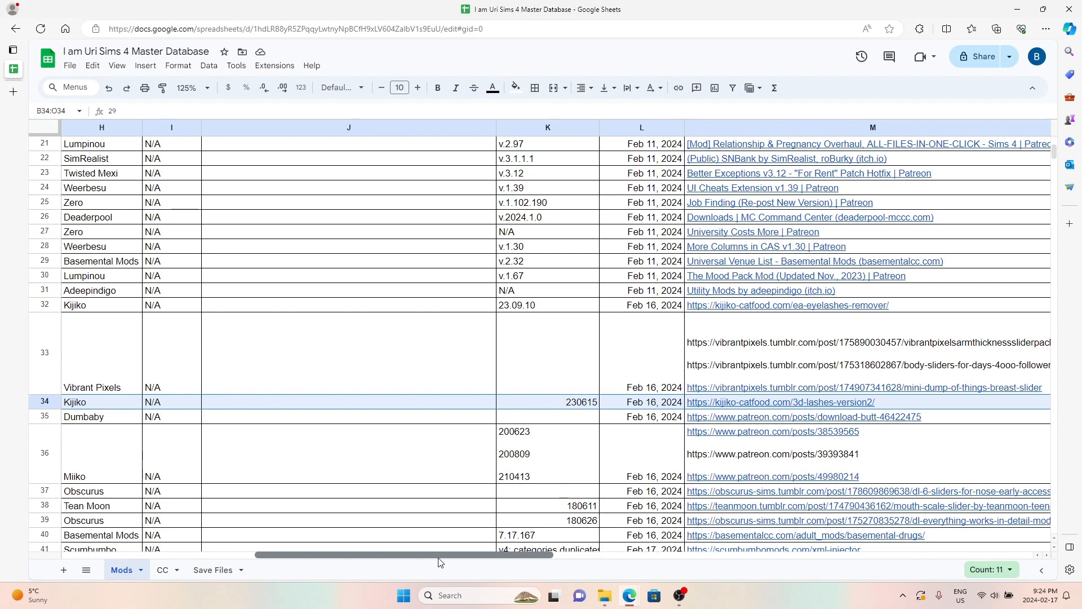
{"action": "left_click_drag", "start_coordinate": [439, 563], "coordinate": [194, 546]}
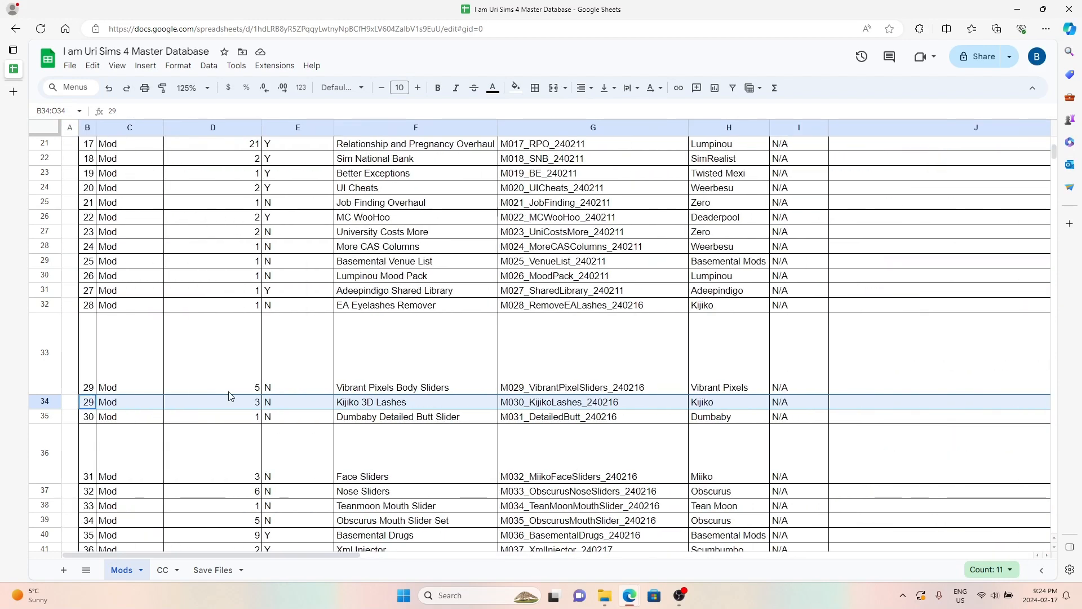
{"action": "right_click", "coordinate": [517, 409]}
{"action": "left_click", "coordinate": [471, 407]}
{"action": "left_click", "coordinate": [546, 408]}
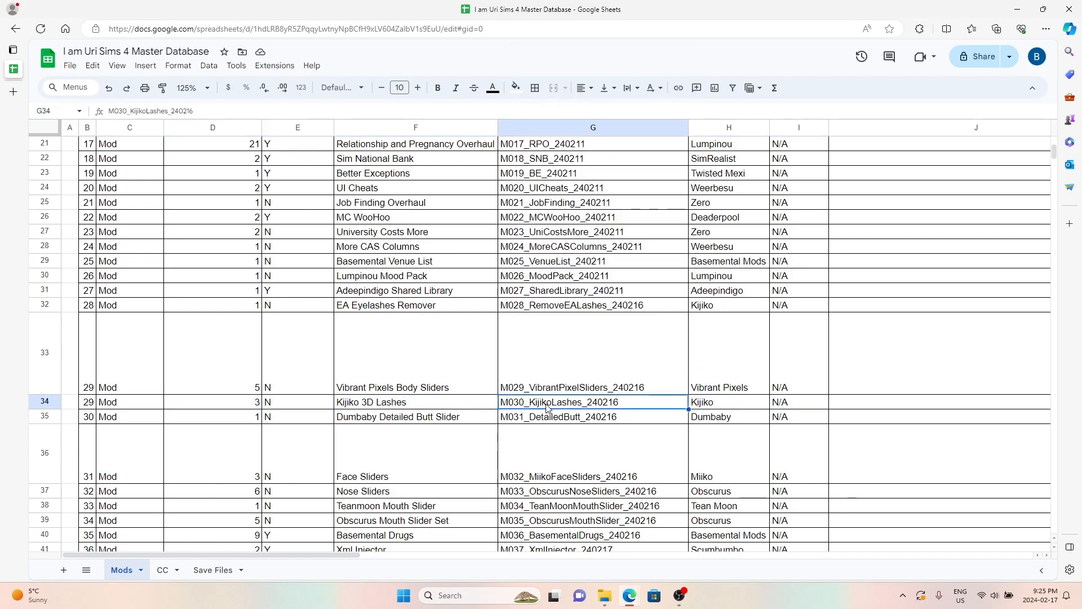
{"action": "left_click_drag", "start_coordinate": [88, 404], "coordinate": [502, 411]}
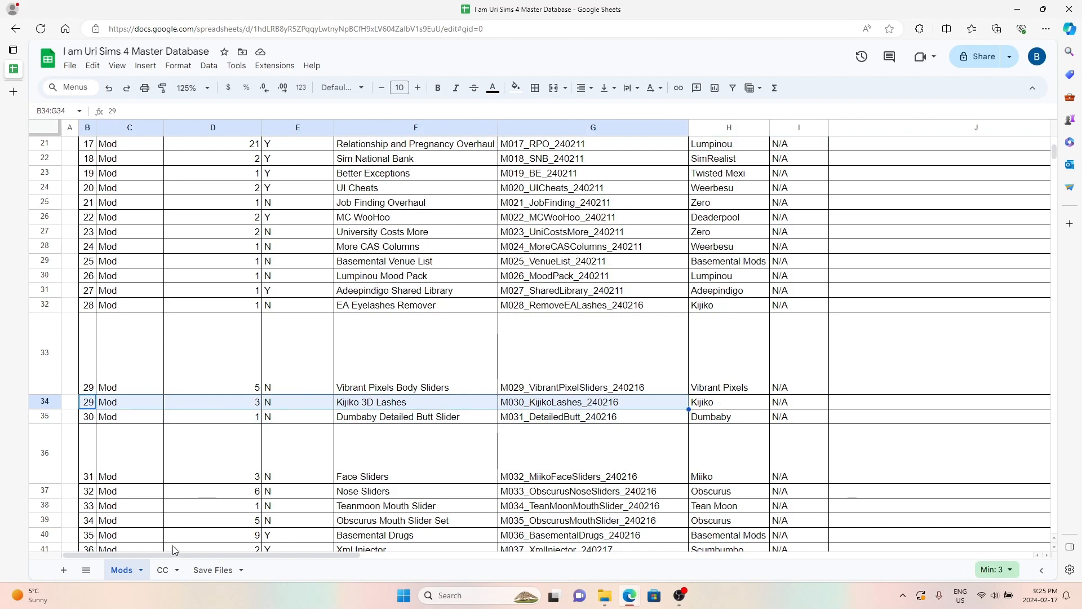
Step: Review the name and folder name of the Dumbaby Detailed Butt Slider record in row 35
{"action": "left_click", "coordinate": [473, 466]}
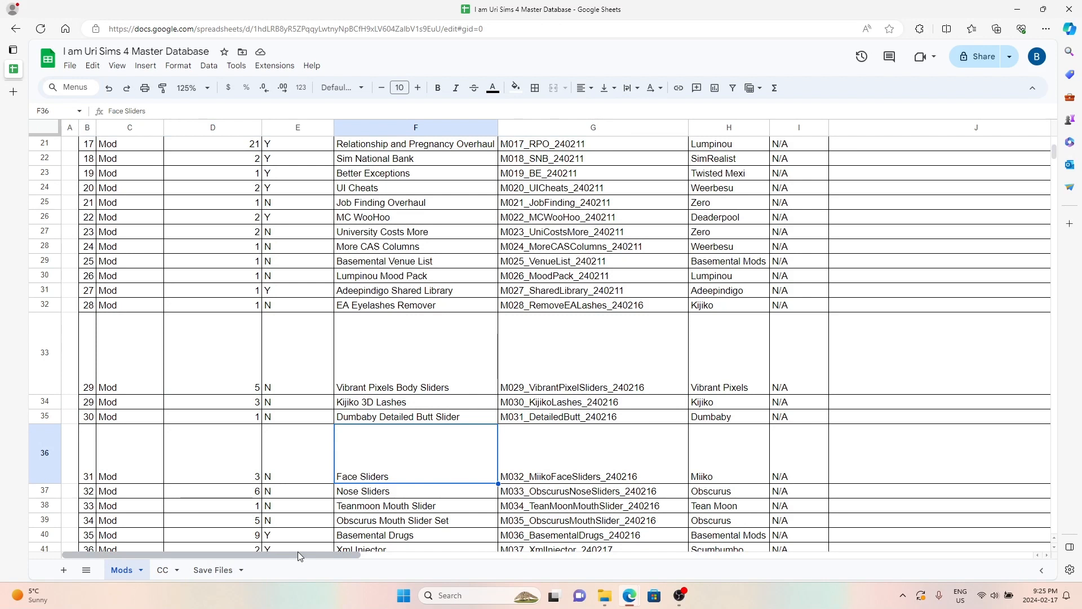
{"action": "left_click_drag", "start_coordinate": [298, 552], "coordinate": [311, 550]}
{"action": "left_click", "coordinate": [328, 420]}
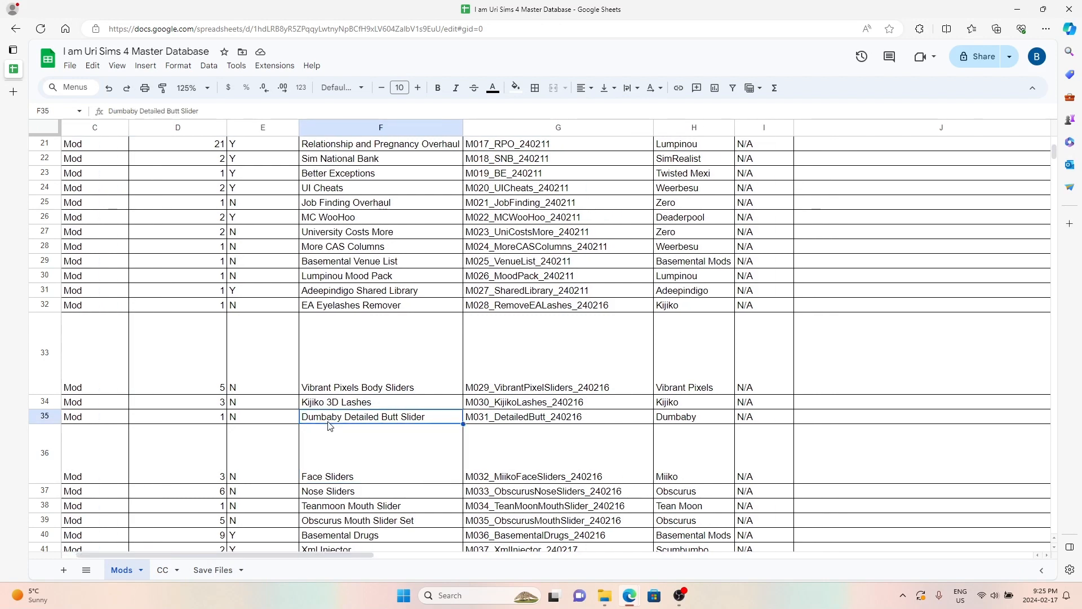
{"action": "left_click", "coordinate": [526, 418]}
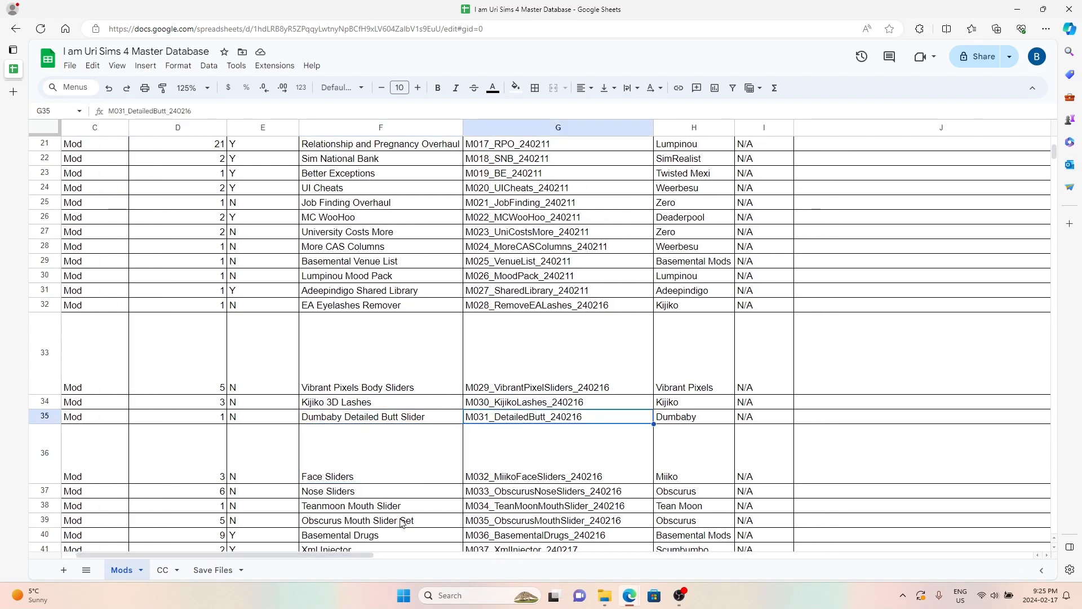
Step: Select the highlighted Basemental Alcohol record in row 9 from its ID through its Folder Name
{"action": "left_click_drag", "start_coordinate": [325, 553], "coordinate": [277, 500]}
{"action": "scroll", "coordinate": [476, 281], "scroll_direction": "up", "scroll_amount": 7}
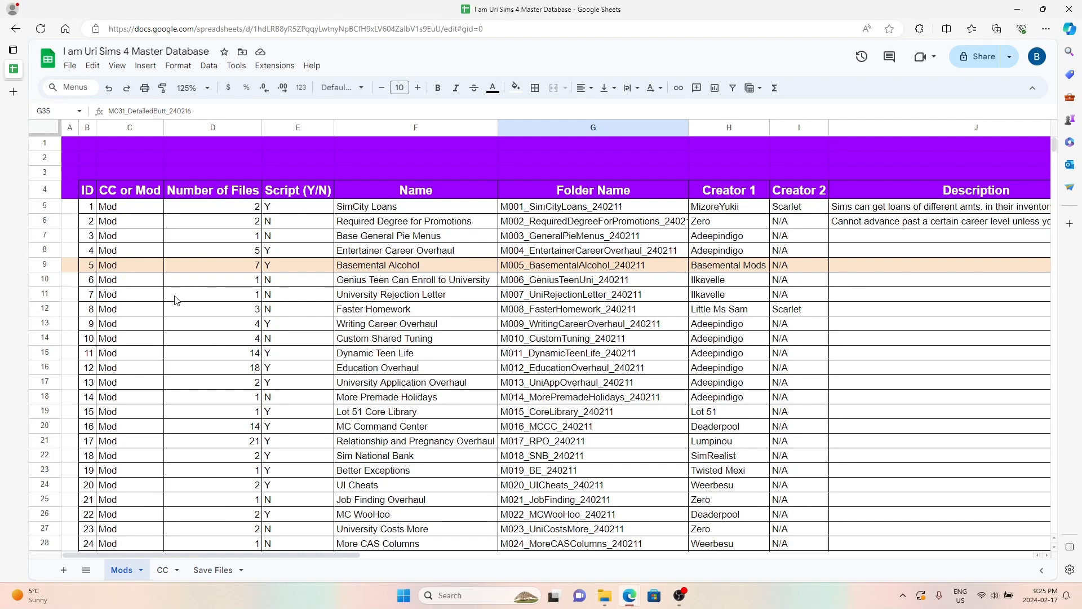
{"action": "left_click", "coordinate": [91, 267]}
{"action": "left_click", "coordinate": [434, 271]}
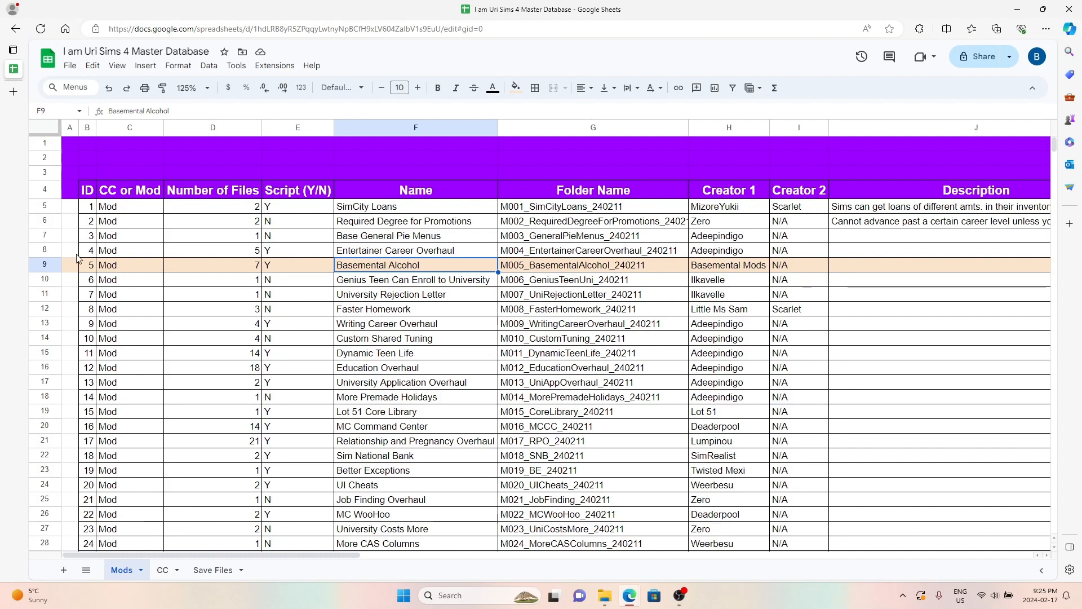
{"action": "left_click_drag", "start_coordinate": [88, 272], "coordinate": [583, 277]}
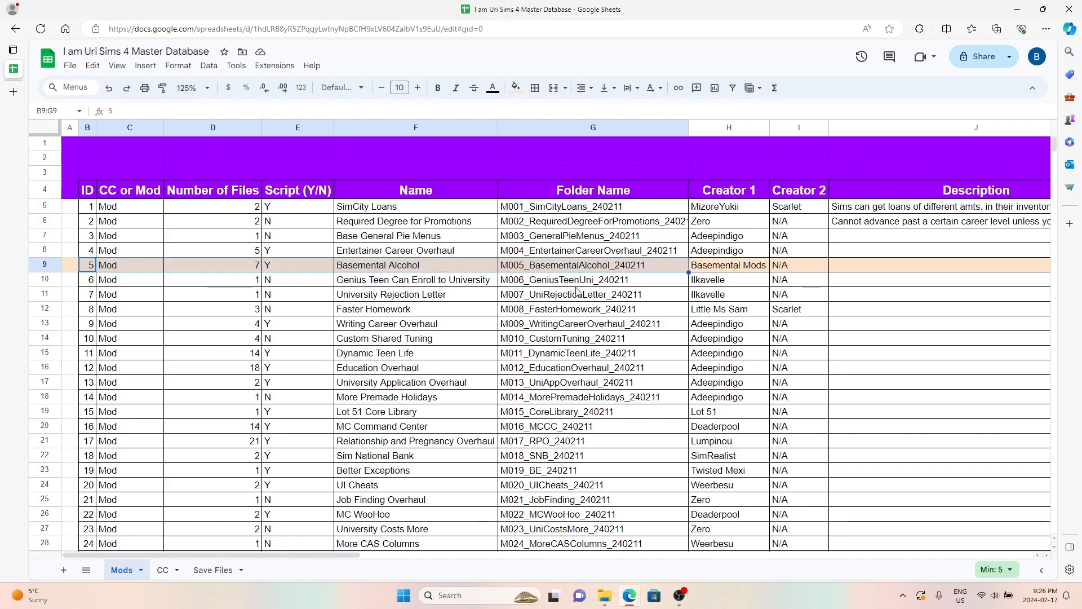
Step: Switch to File Explorer to check the Sims 4 Mods folder for the Basemental Alcohol folder, and return to the spreadsheet
{"action": "left_click", "coordinate": [604, 595]}
{"action": "left_click", "coordinate": [551, 544]}
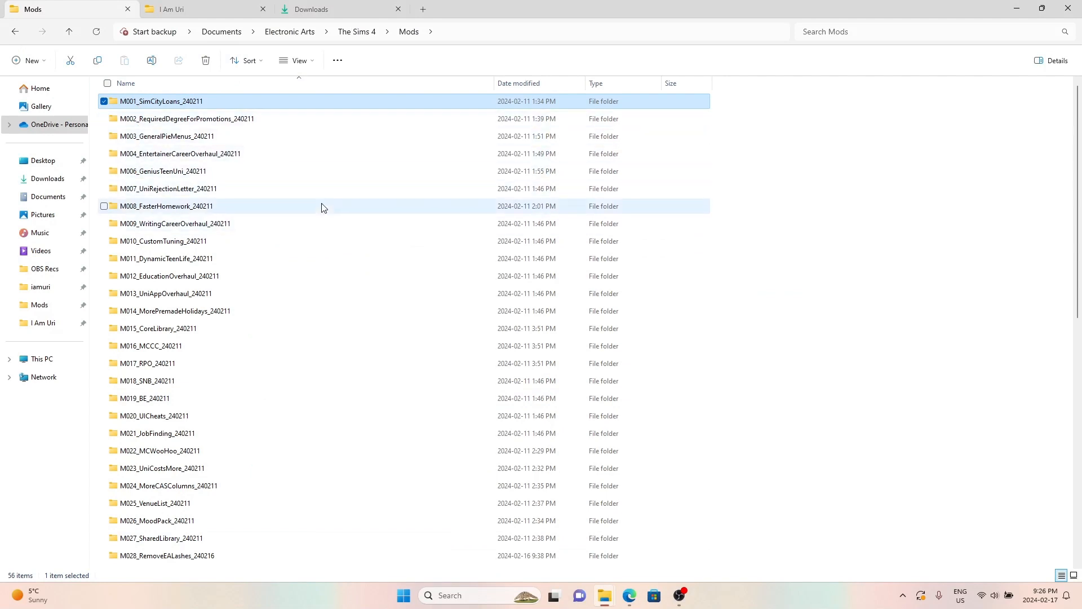
{"action": "left_click", "coordinate": [1014, 11]}
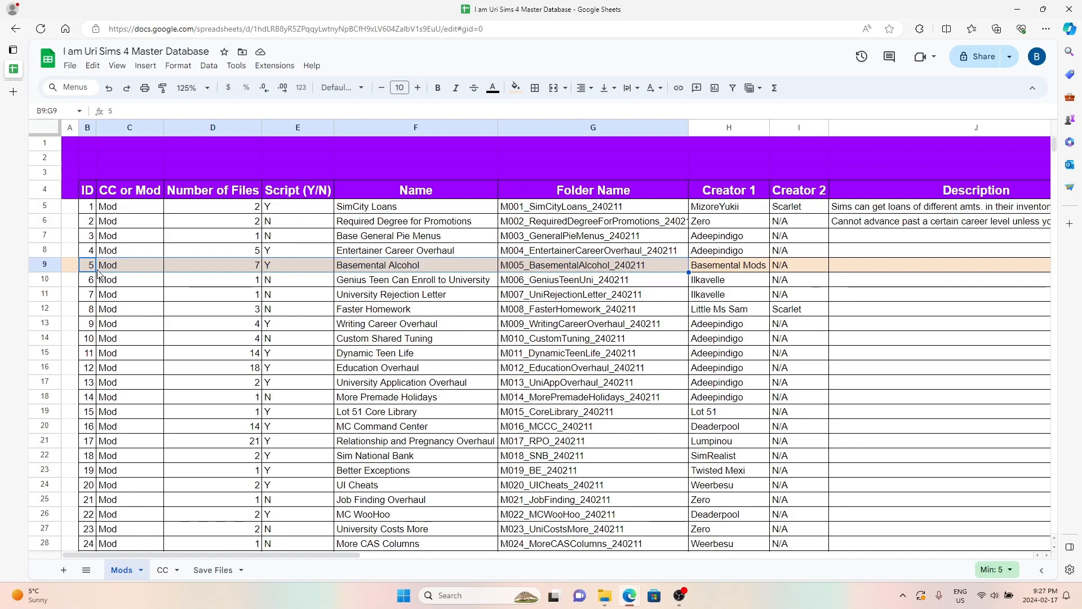
Step: Select the Basemental Alcohol record in row 9 from its ID through the Save File column
{"action": "left_click", "coordinate": [139, 268]}
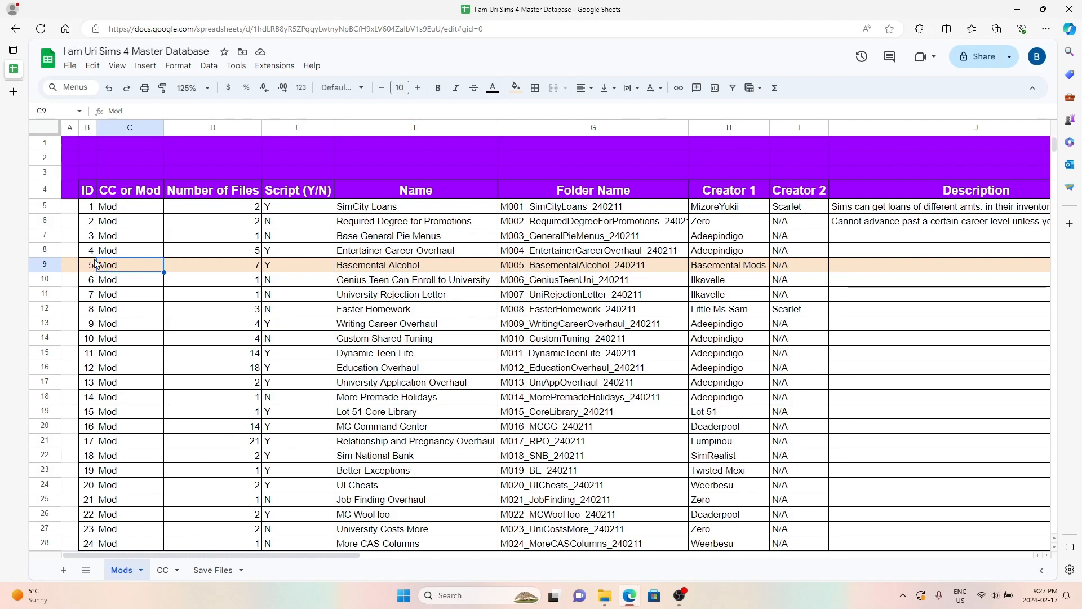
{"action": "left_click_drag", "start_coordinate": [91, 266], "coordinate": [546, 270]}
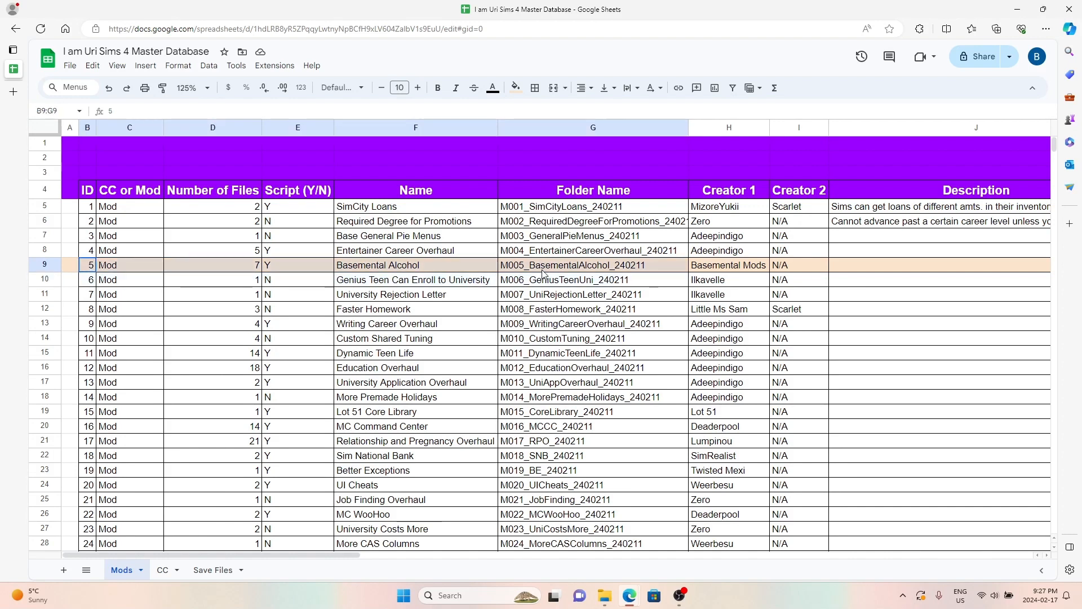
{"action": "left_click", "coordinate": [527, 270]}
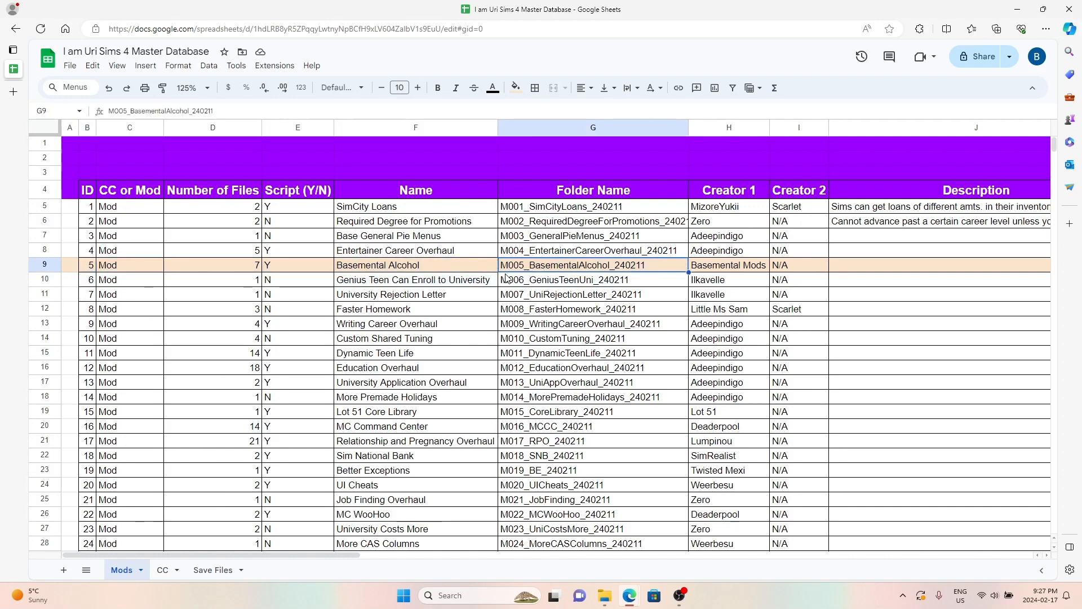
{"action": "left_click_drag", "start_coordinate": [92, 268], "coordinate": [868, 269]}
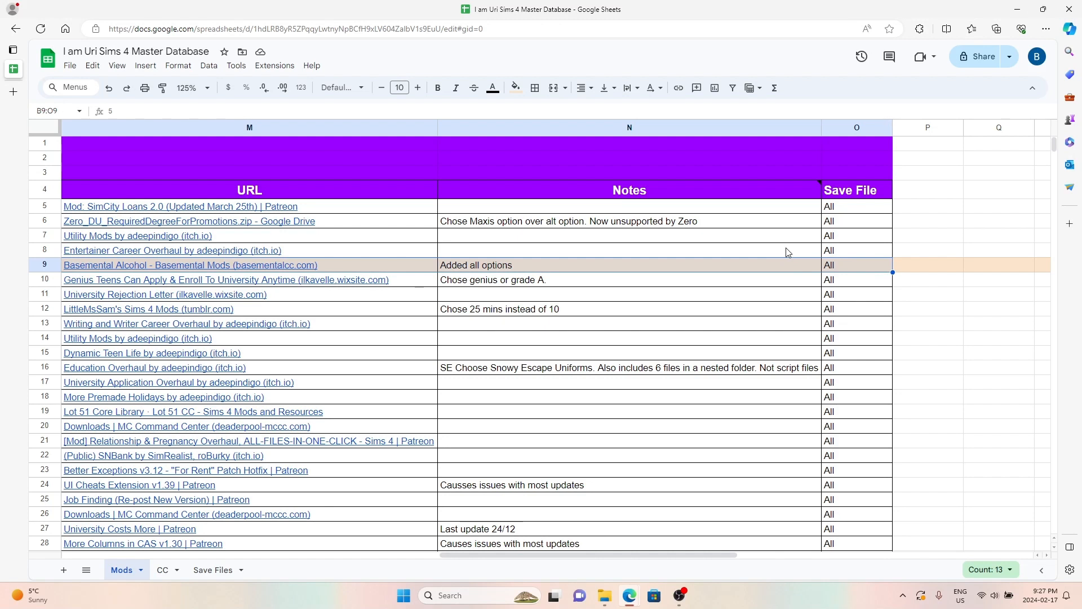
Step: Examine the Save File column header and the entries for the first group of mods
{"action": "left_click", "coordinate": [837, 189]}
{"action": "left_click", "coordinate": [848, 227]}
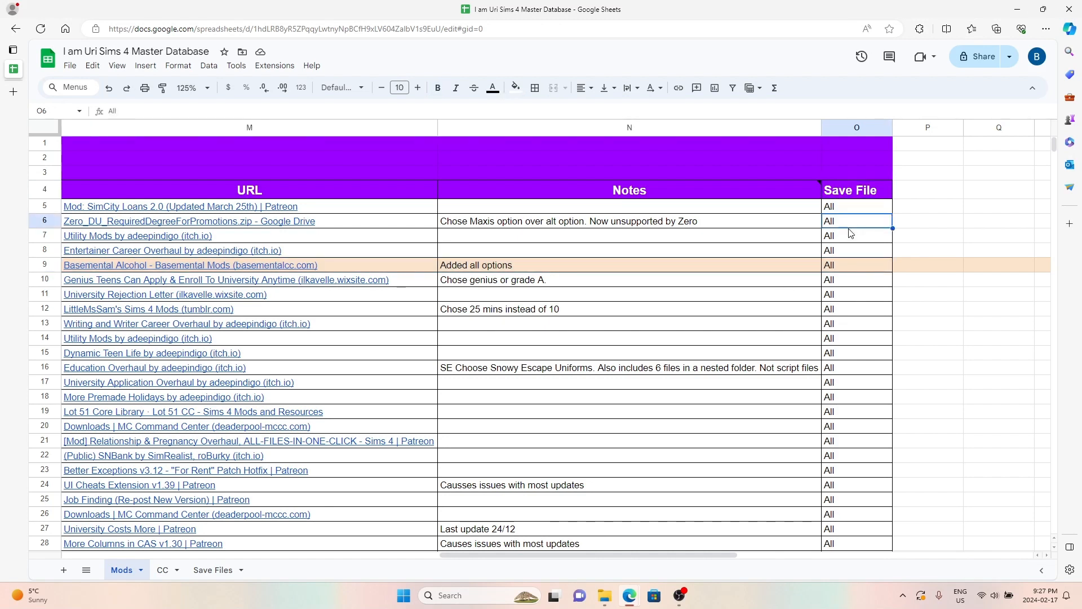
{"action": "left_click_drag", "start_coordinate": [839, 206], "coordinate": [845, 426]}
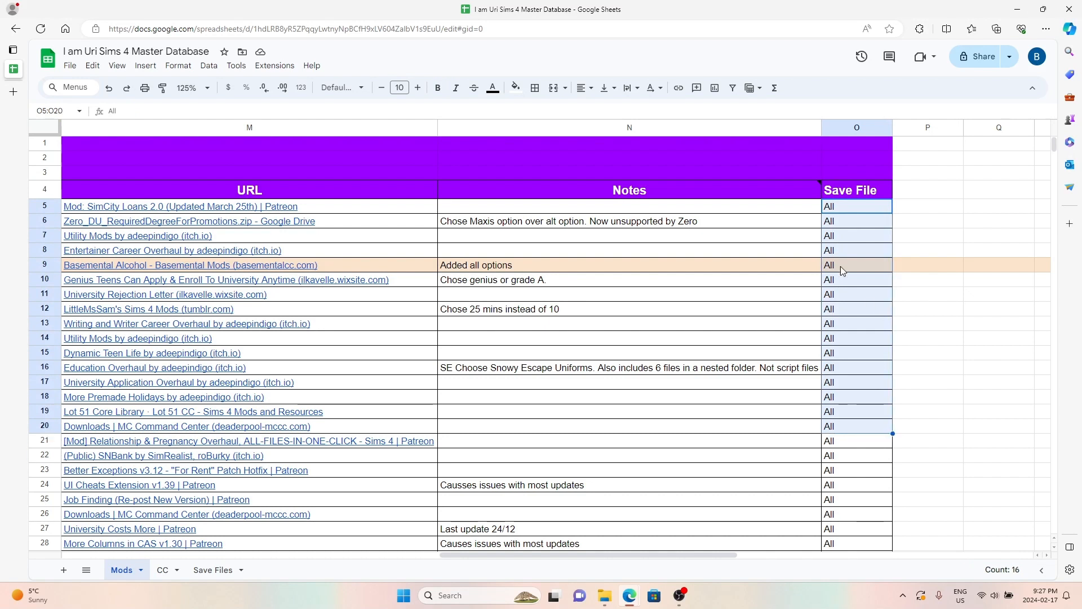
{"action": "left_click", "coordinate": [841, 206]}
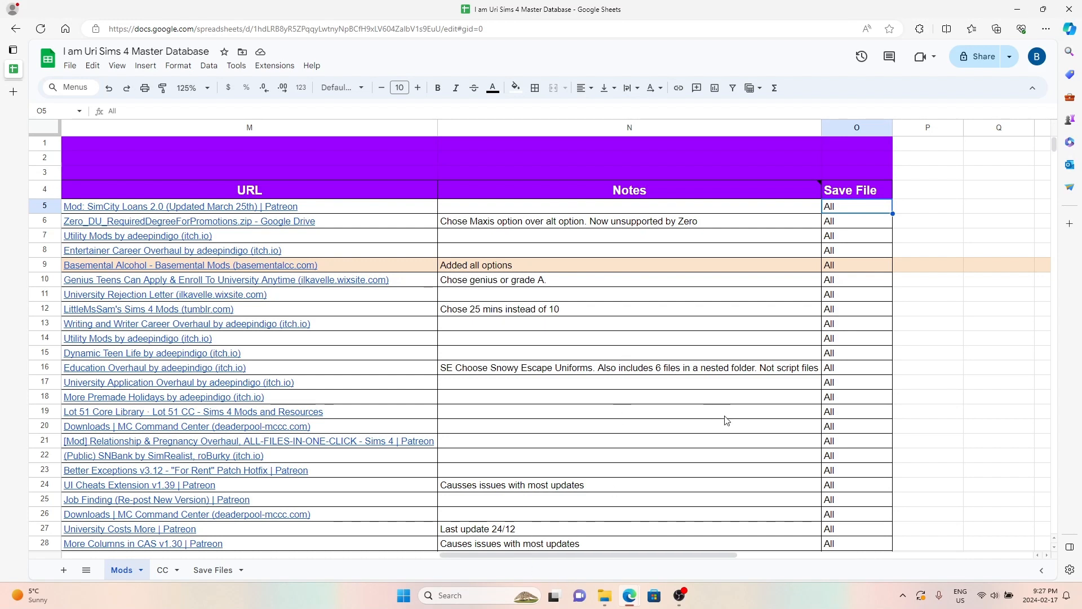
{"action": "left_click_drag", "start_coordinate": [862, 212], "coordinate": [854, 401]}
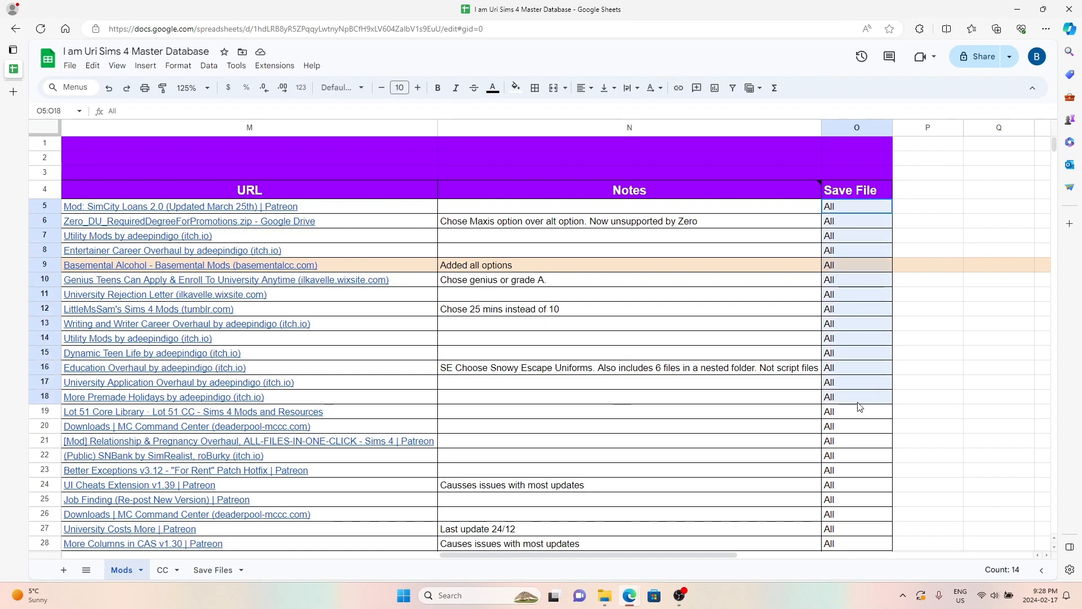
Step: Review the Mods sheet's columns from URL back to ID, and look down through the list of recorded mods
{"action": "left_click_drag", "start_coordinate": [472, 560], "coordinate": [288, 559]}
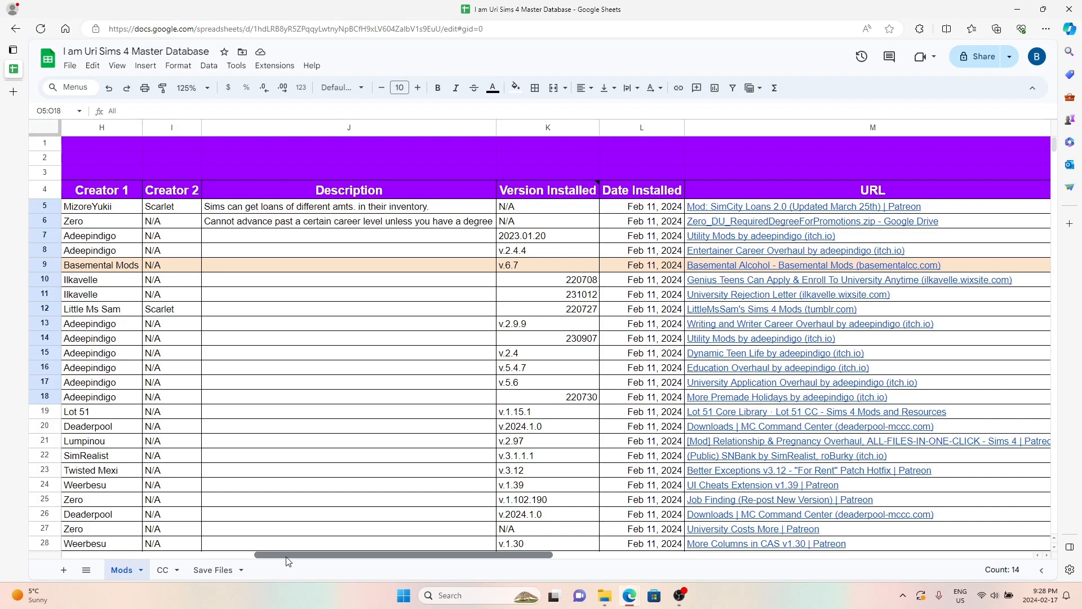
{"action": "left_click_drag", "start_coordinate": [288, 560], "coordinate": [126, 552]}
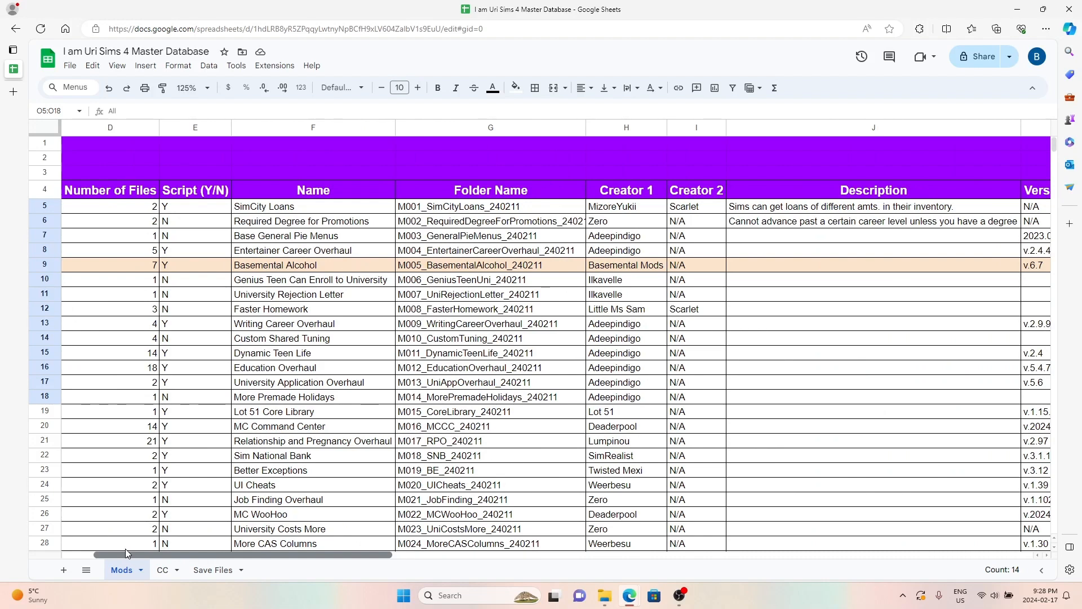
{"action": "left_click_drag", "start_coordinate": [126, 553], "coordinate": [90, 535]}
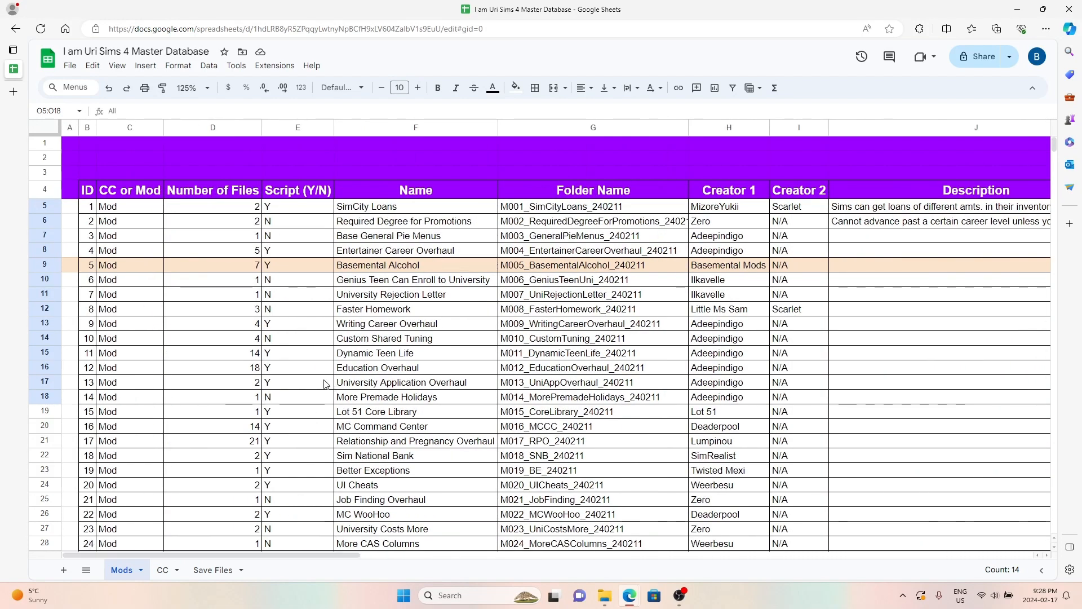
{"action": "scroll", "coordinate": [191, 349], "scroll_direction": "down", "scroll_amount": 2}
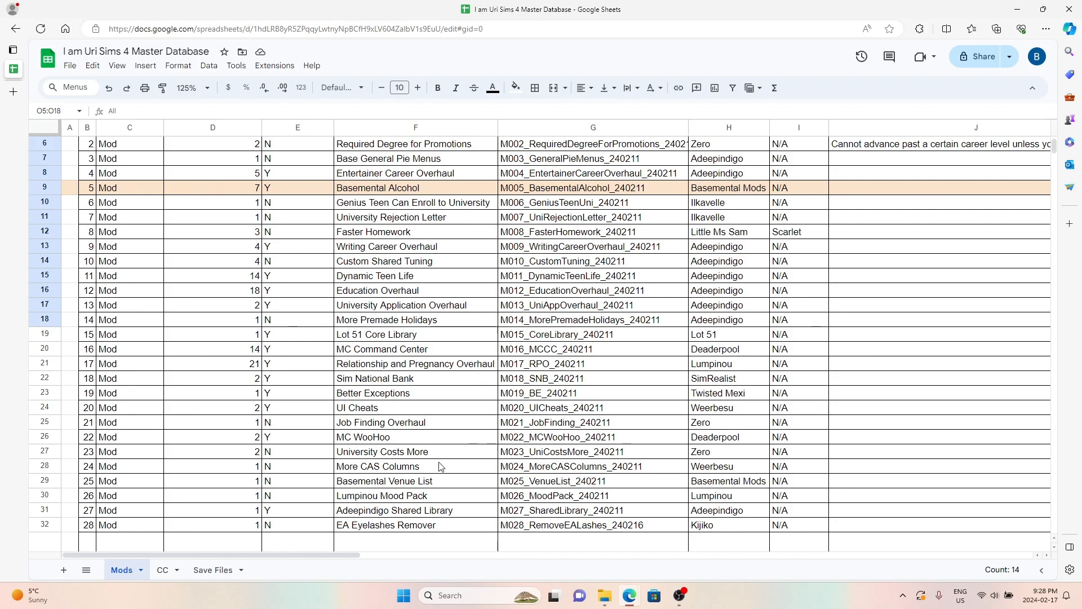
{"action": "left_click_drag", "start_coordinate": [257, 552], "coordinate": [305, 553]}
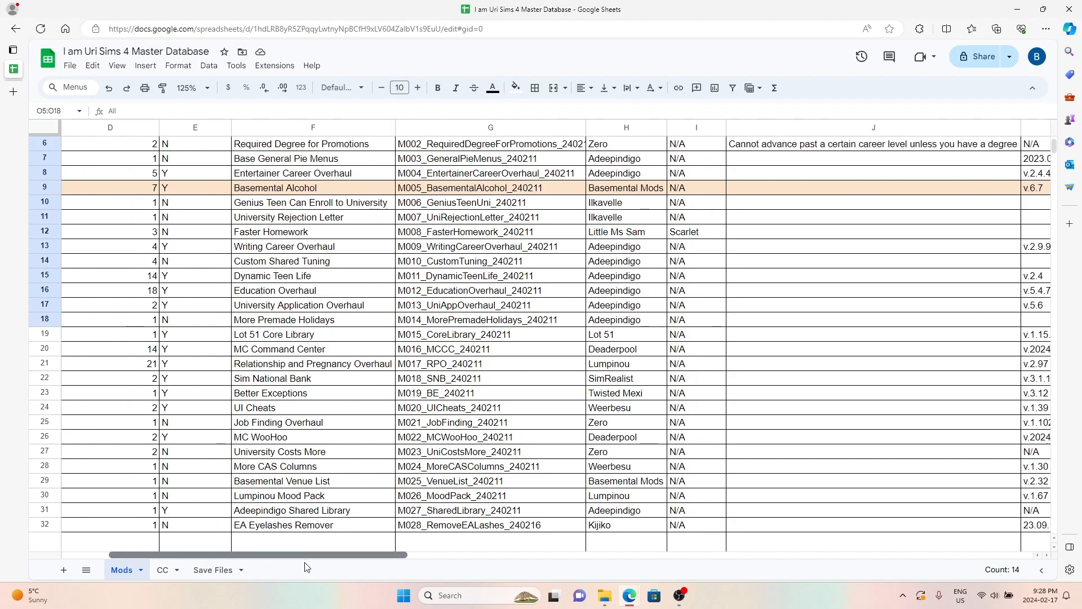
{"action": "left_click_drag", "start_coordinate": [307, 555], "coordinate": [212, 557]}
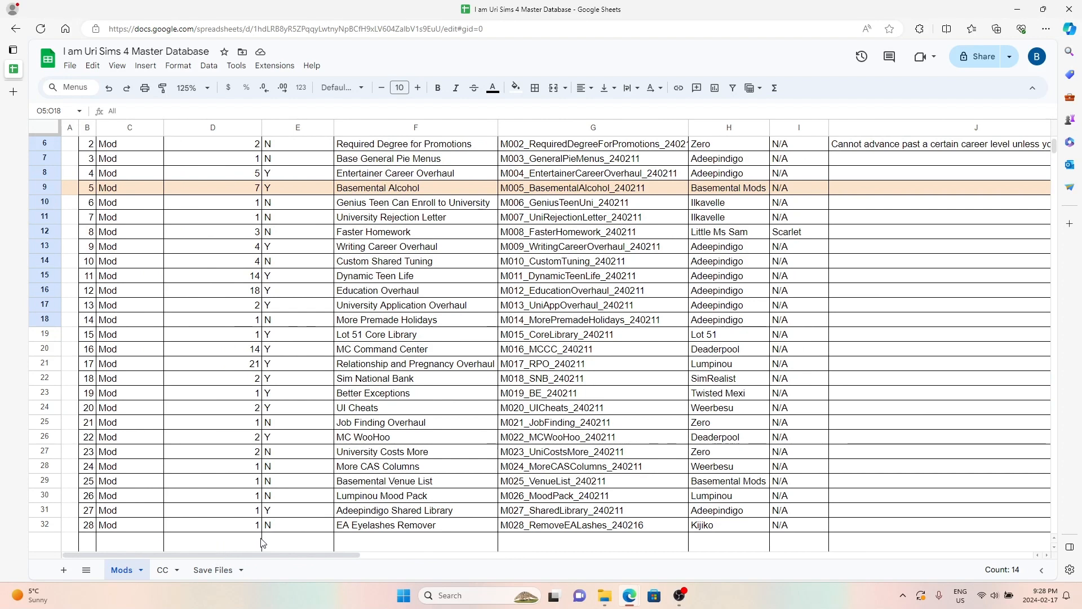
{"action": "left_click_drag", "start_coordinate": [267, 562], "coordinate": [180, 557]}
{"action": "scroll", "coordinate": [355, 365], "scroll_direction": "down", "scroll_amount": 5}
{"action": "scroll", "coordinate": [356, 366], "scroll_direction": "up", "scroll_amount": 5}
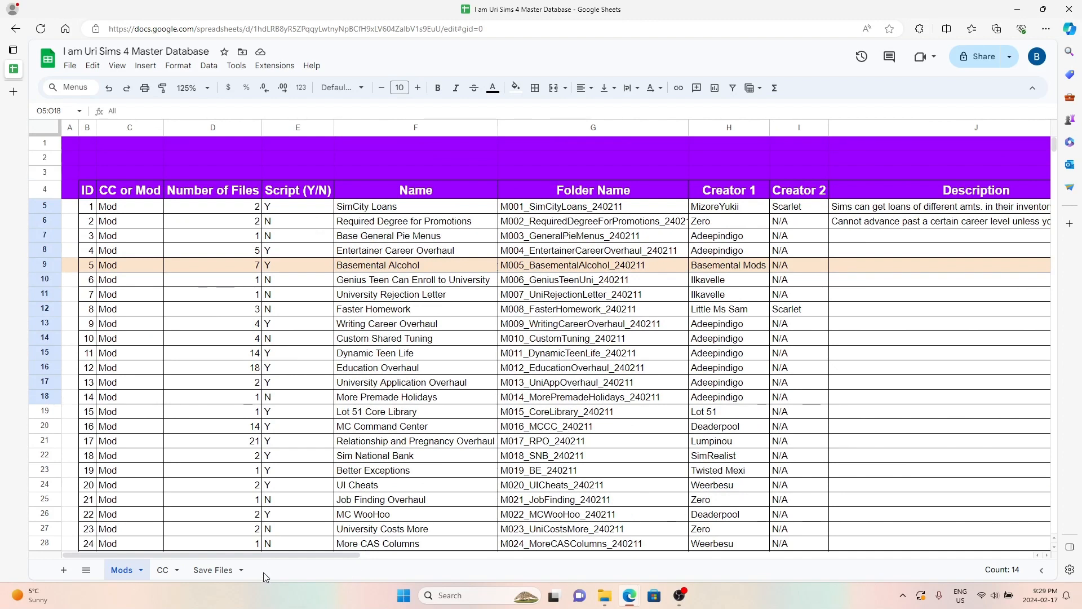
{"action": "left_click_drag", "start_coordinate": [262, 555], "coordinate": [343, 554]}
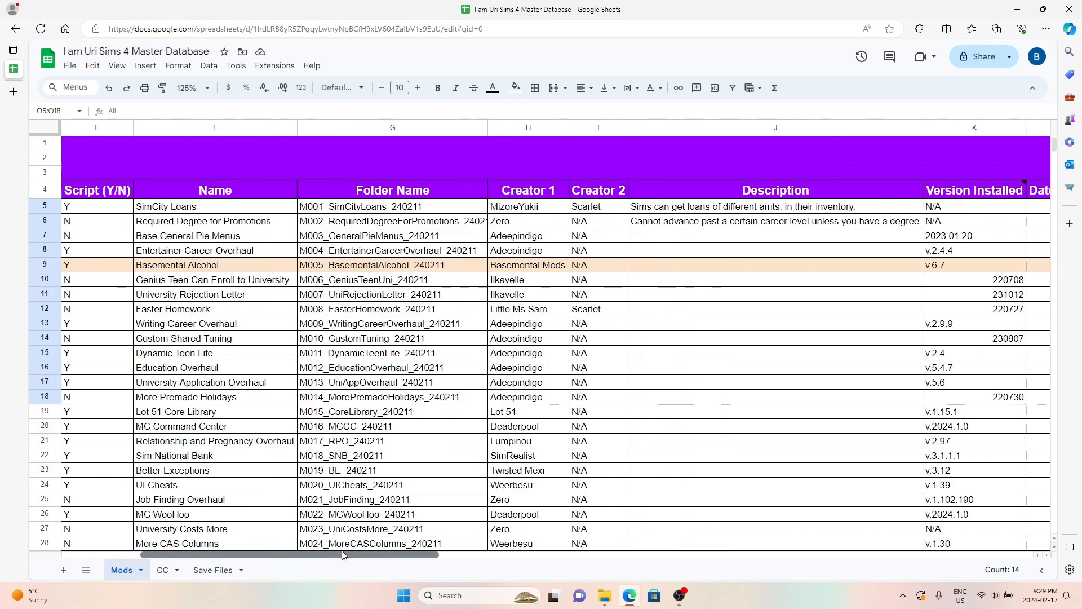
Step: Review the folder names of the SimCity Loans, Required Degree for Promotions and Base General Pie Menus mods
{"action": "left_click", "coordinate": [338, 207]}
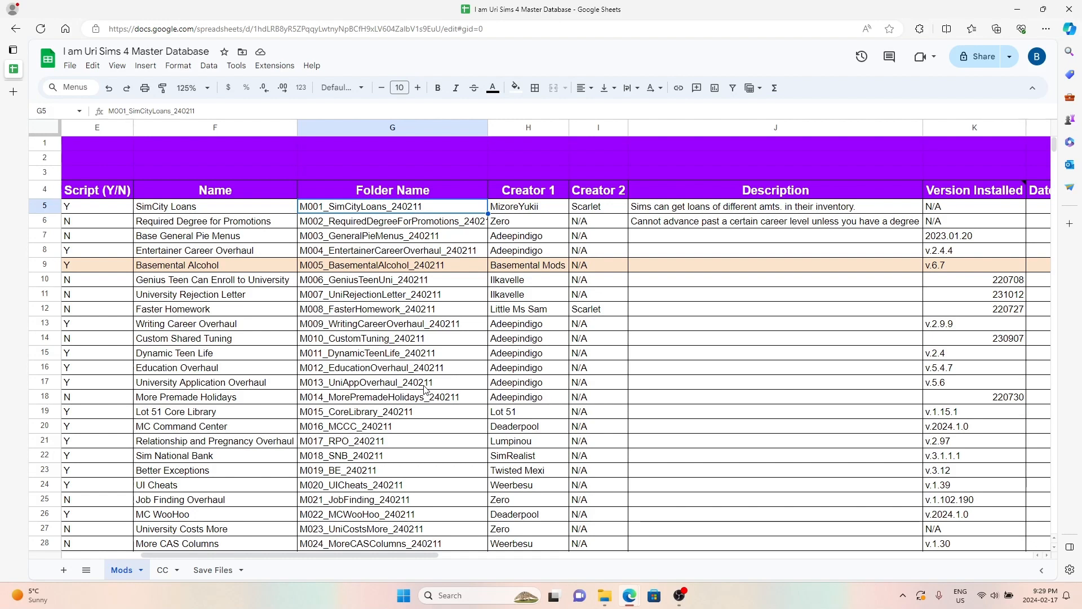
{"action": "key", "text": "Down"}
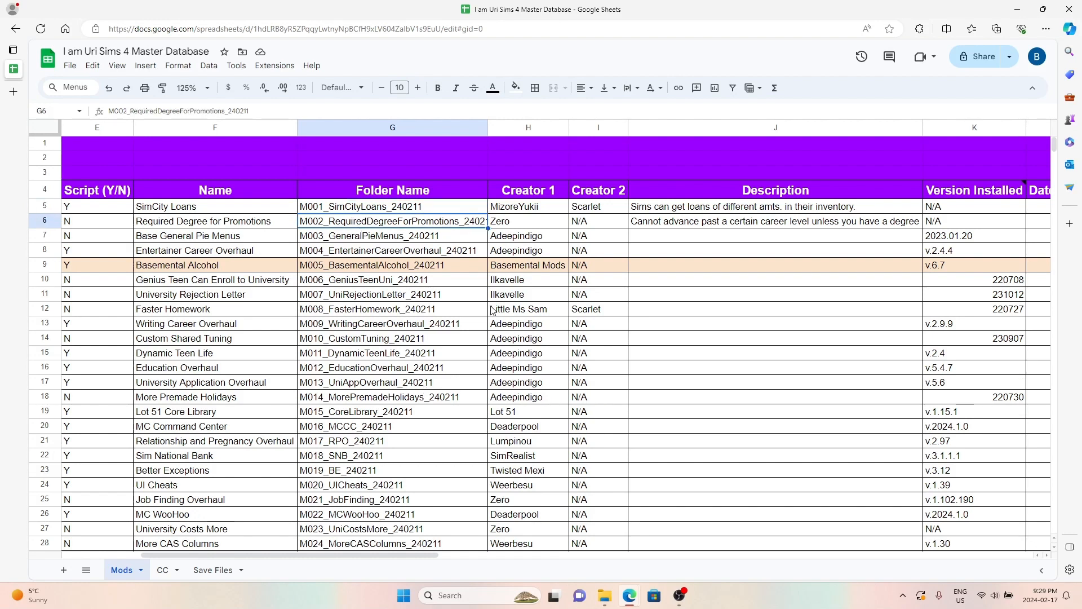
{"action": "scroll", "coordinate": [493, 299], "scroll_direction": "down", "scroll_amount": 1}
{"action": "scroll", "coordinate": [493, 296], "scroll_direction": "up", "scroll_amount": 1}
{"action": "left_click", "coordinate": [373, 242]}
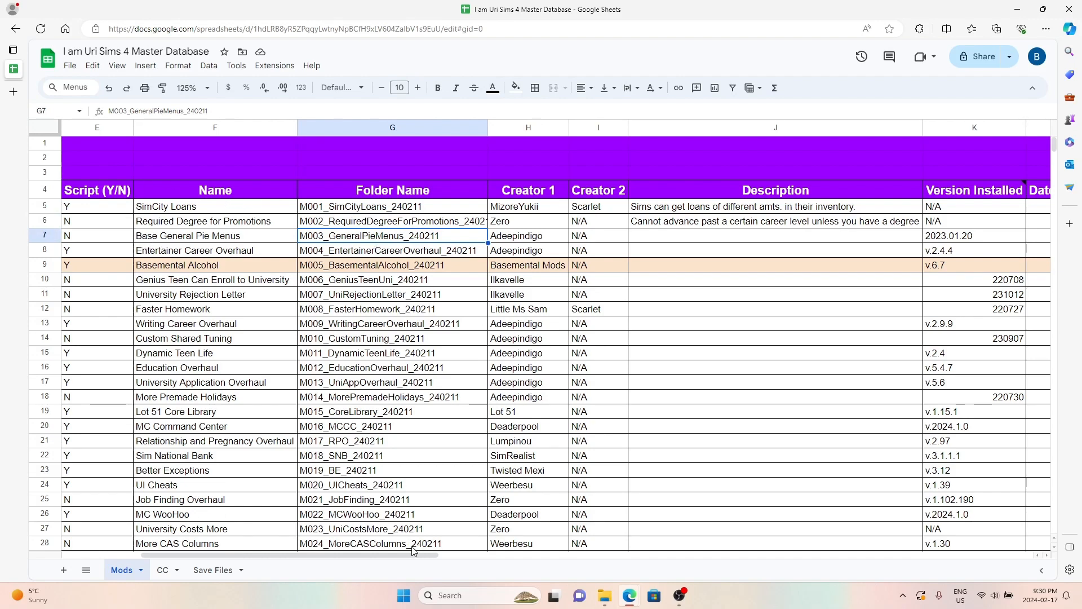
Step: Check the Description cell for Base General Pie Menus and the folder names of the Entertainer Career Overhaul and Genius Teen mods
{"action": "left_click_drag", "start_coordinate": [415, 549], "coordinate": [530, 540]}
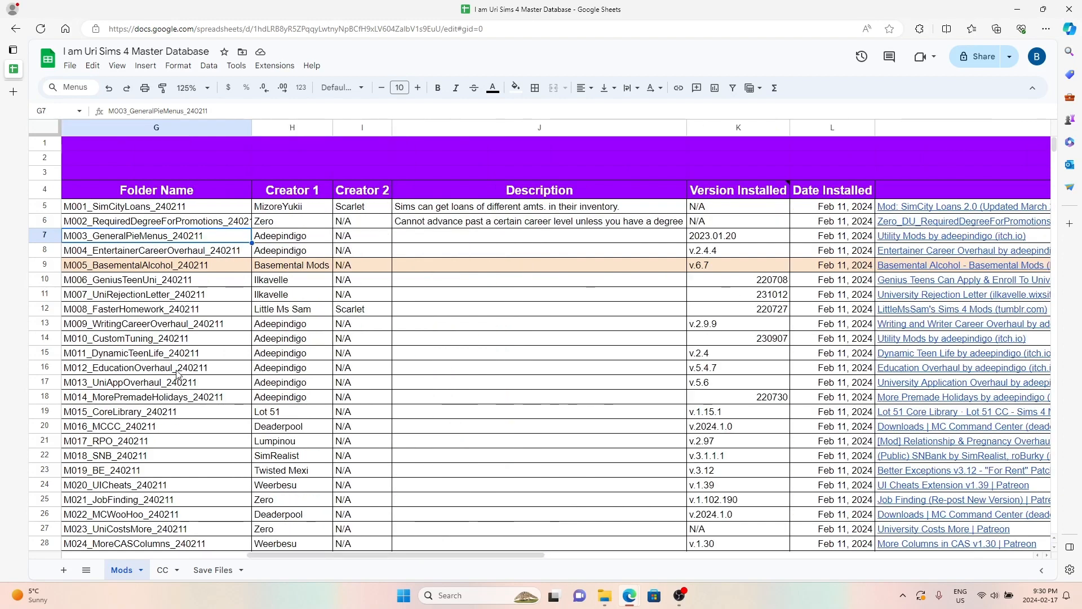
{"action": "left_click", "coordinate": [395, 238]}
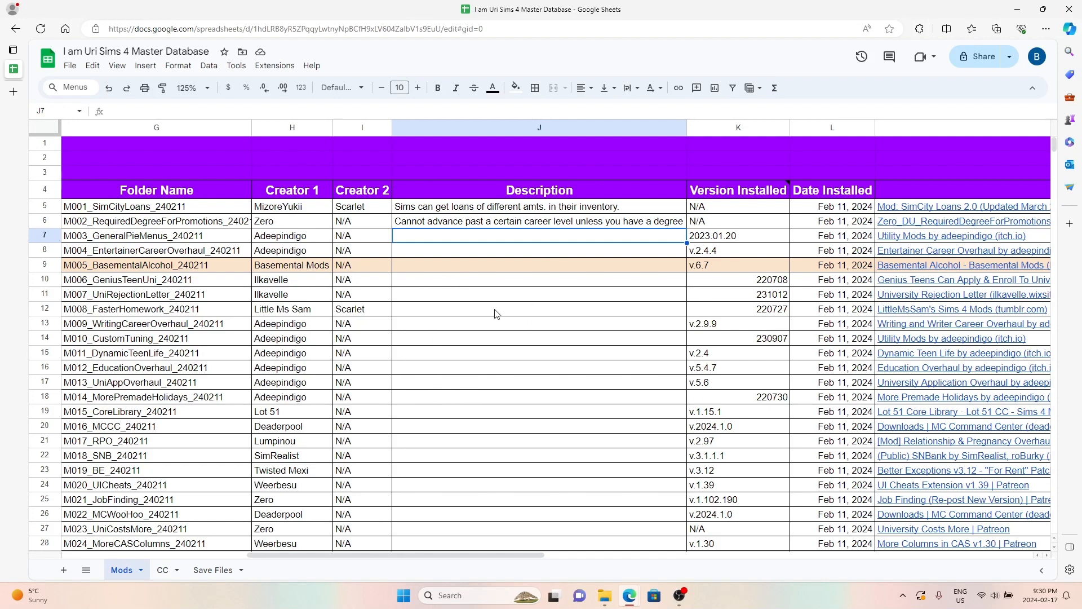
{"action": "left_click", "coordinate": [131, 254]}
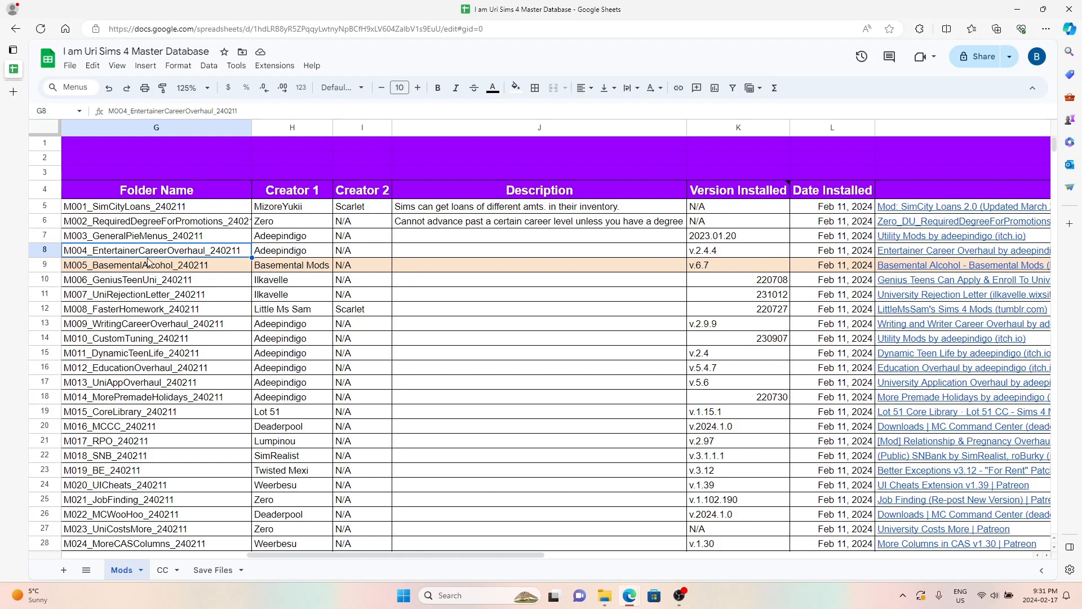
{"action": "left_click", "coordinate": [93, 285]}
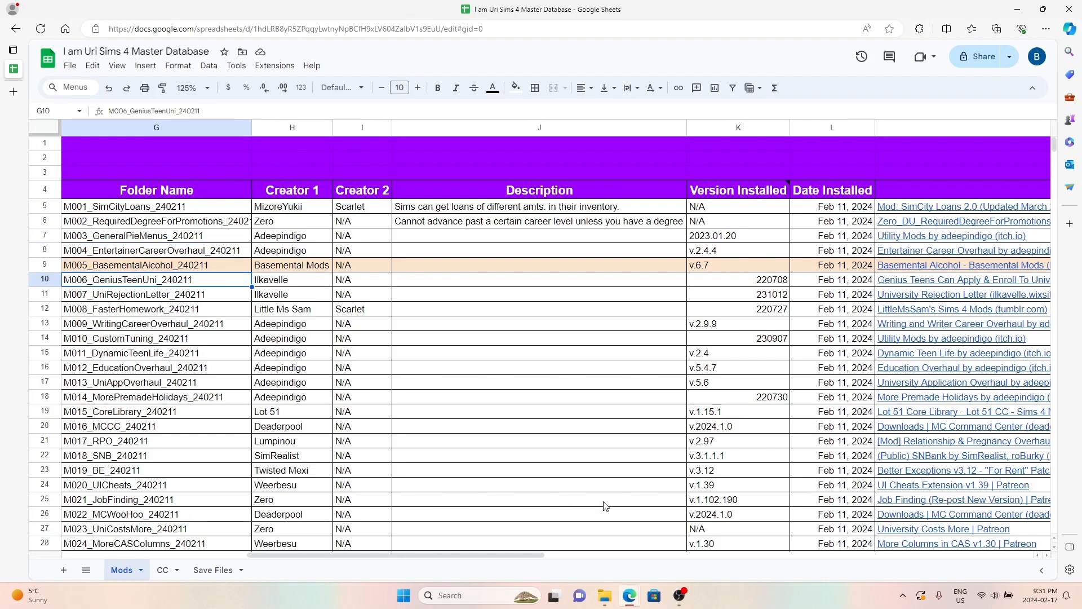
Step: Review the names of the Genius Teen Can Enroll to University, University Rejection Letter and Faster Homework mods
{"action": "left_click_drag", "start_coordinate": [492, 561], "coordinate": [436, 560]}
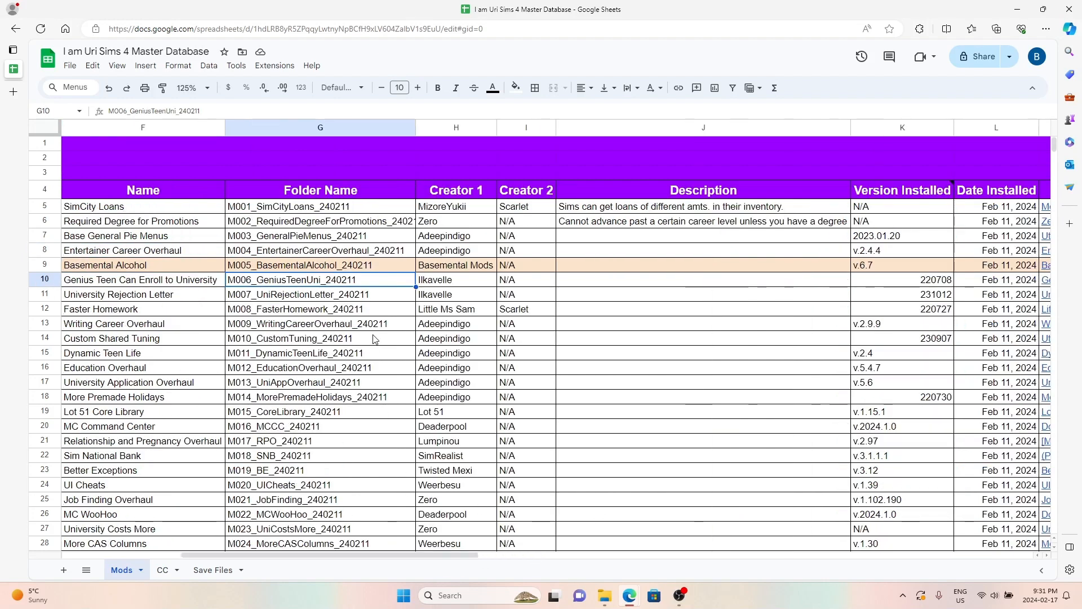
{"action": "left_click", "coordinate": [145, 284]}
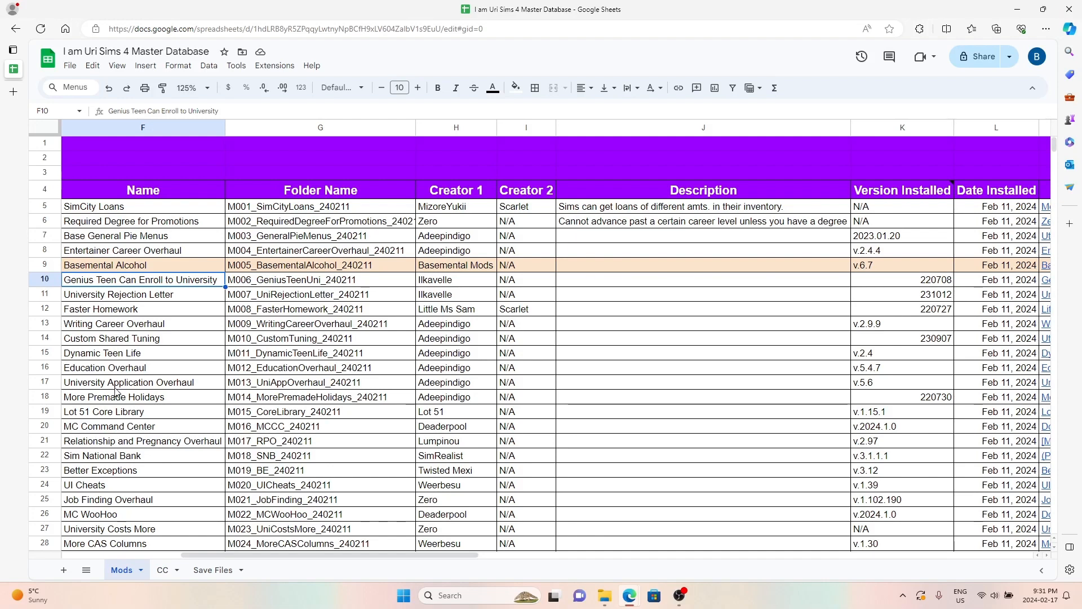
{"action": "left_click", "coordinate": [119, 295]}
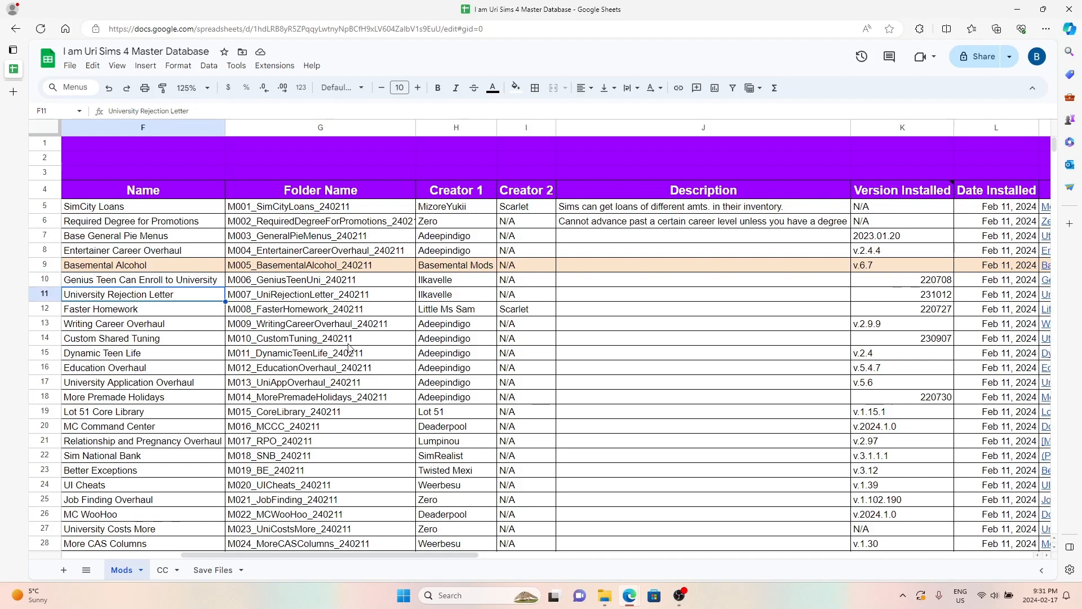
{"action": "left_click", "coordinate": [113, 310]}
Step: Go through the mod names from Writing Career Overhaul down to More Premade Holidays, one entry at a time
{"action": "scroll", "coordinate": [322, 359], "scroll_direction": "down", "scroll_amount": 2}
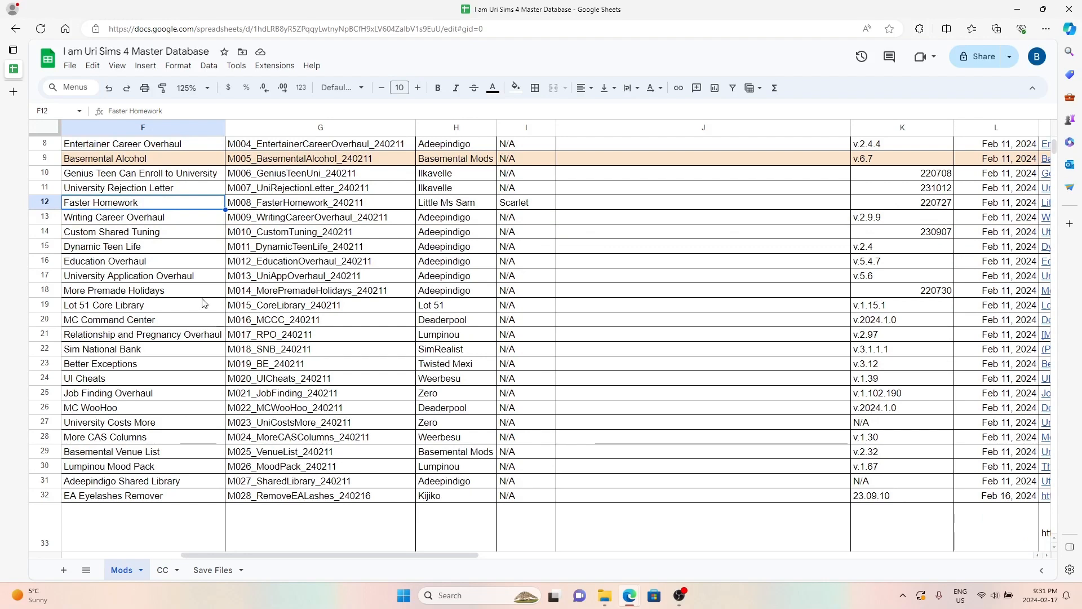
{"action": "left_click", "coordinate": [168, 220]}
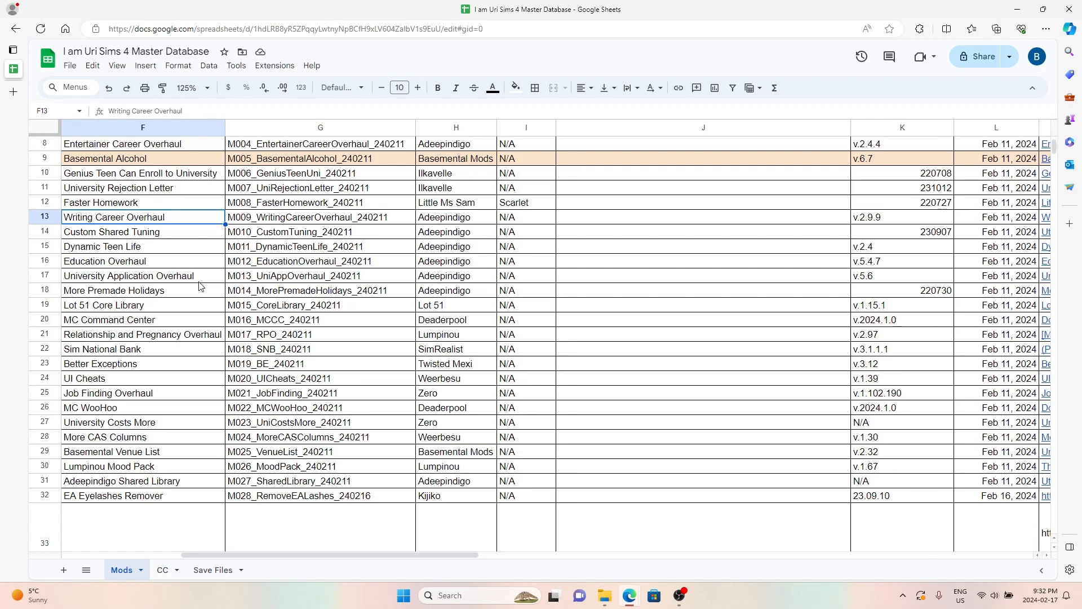
{"action": "left_click", "coordinate": [142, 238]}
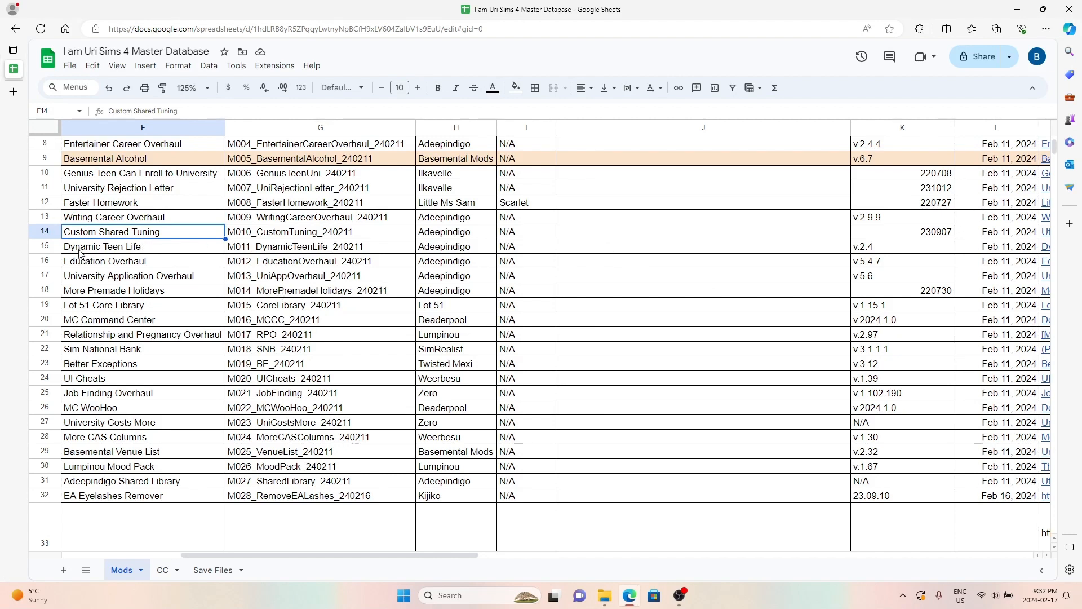
{"action": "left_click", "coordinate": [163, 248]}
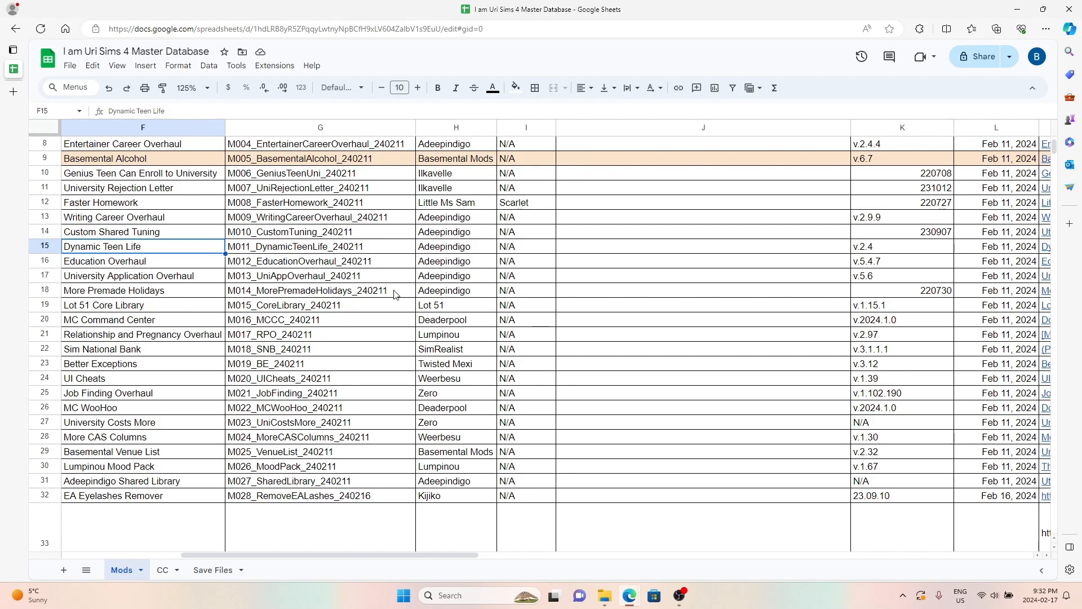
{"action": "left_click", "coordinate": [139, 265]}
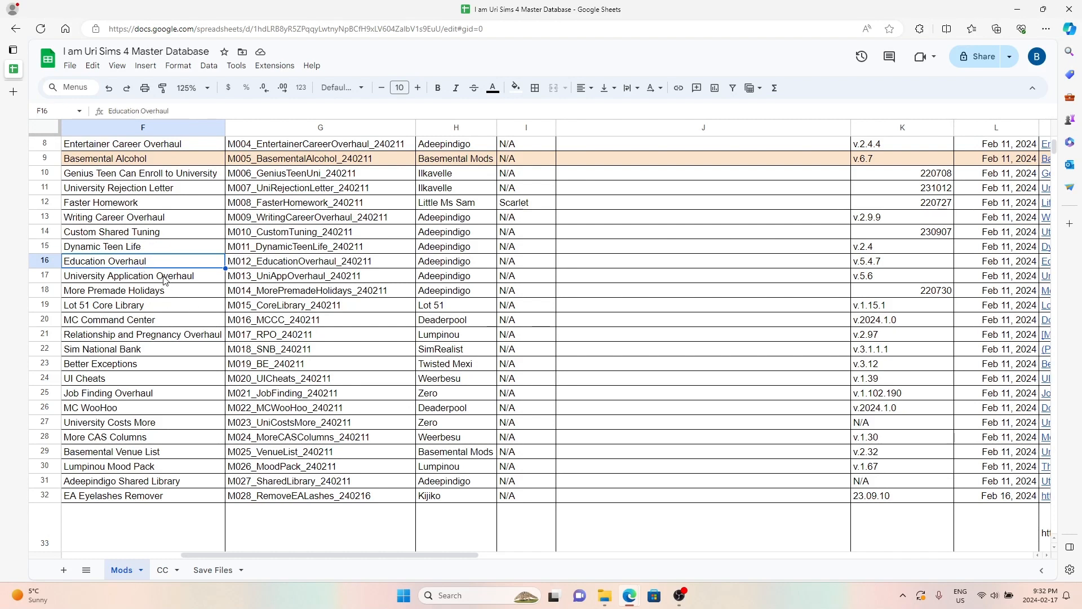
{"action": "left_click", "coordinate": [164, 276]}
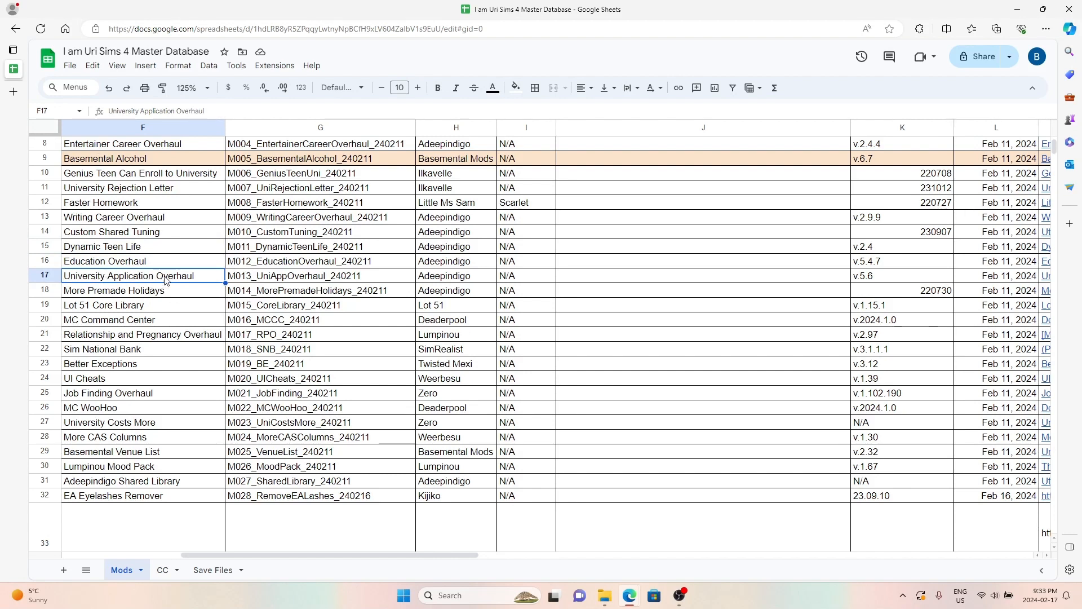
{"action": "left_click", "coordinate": [92, 263]}
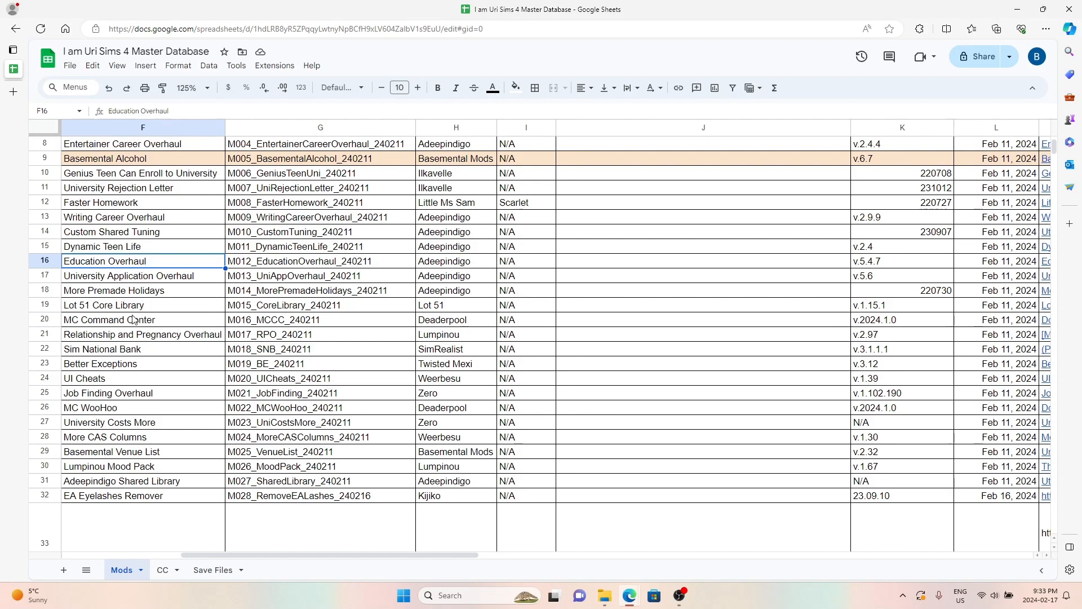
{"action": "key", "text": "Down"}
{"action": "key", "text": "Down"}
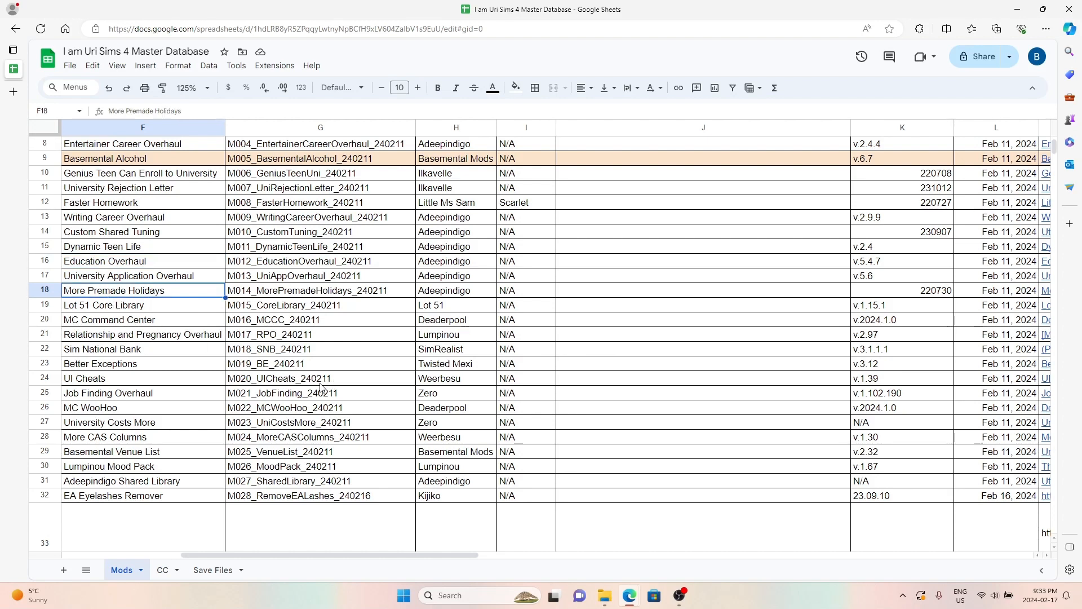
Step: Review the Name entries from Lot 51 Core Library and MC Command Center down to Sim National Bank
{"action": "left_click", "coordinate": [102, 310]}
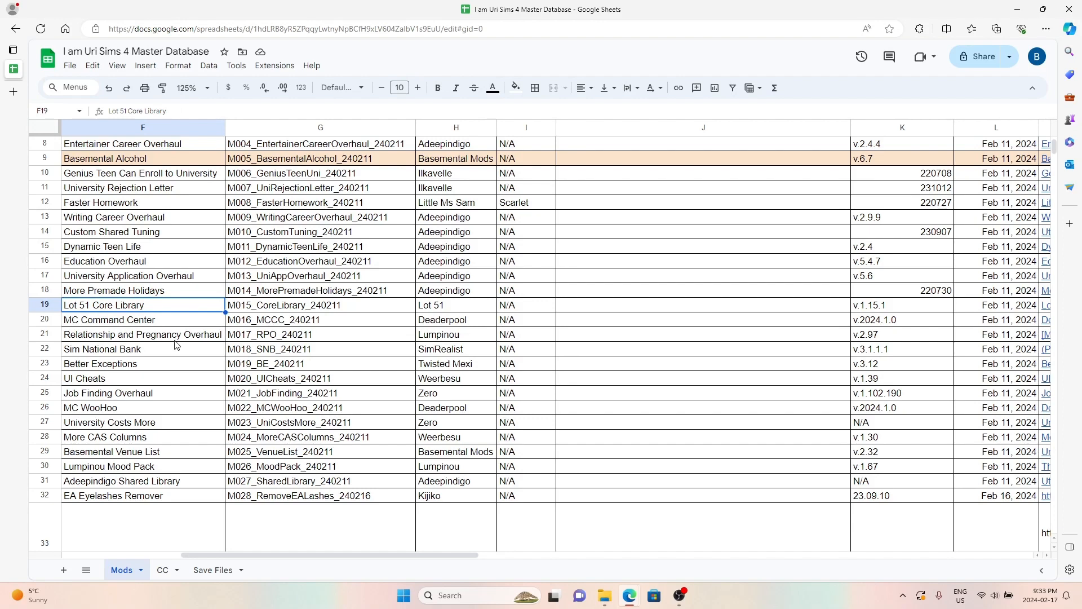
{"action": "left_click", "coordinate": [93, 324]}
{"action": "scroll", "coordinate": [193, 381], "scroll_direction": "down", "scroll_amount": 1}
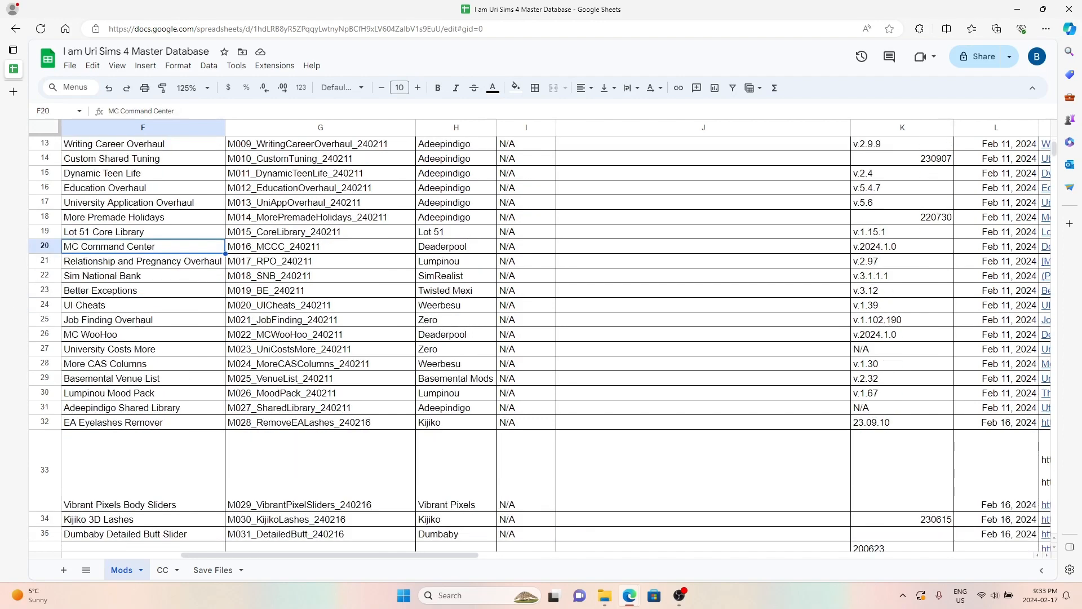
{"action": "left_click", "coordinate": [133, 266]}
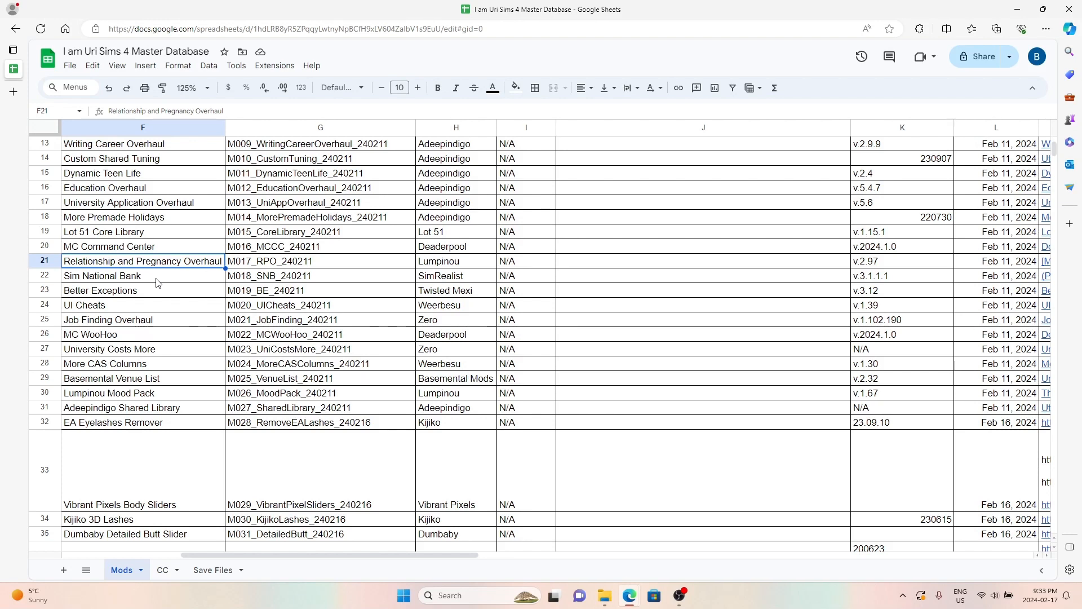
{"action": "left_click", "coordinate": [158, 282]}
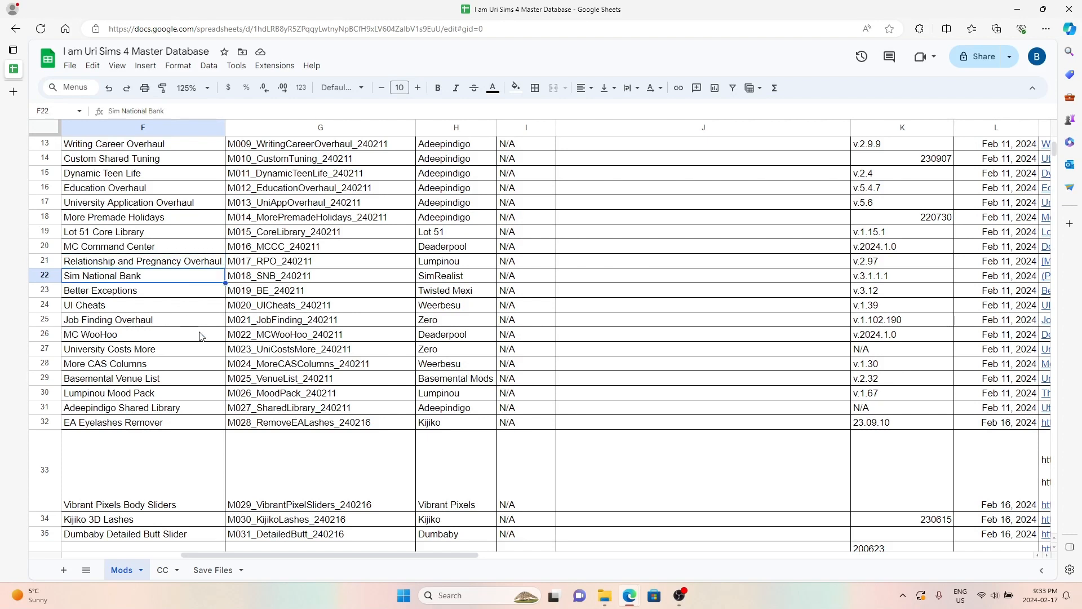
Step: Go through the mod names from Better Exceptions to More CAS Columns, returning to University Costs More
{"action": "left_click", "coordinate": [191, 294]}
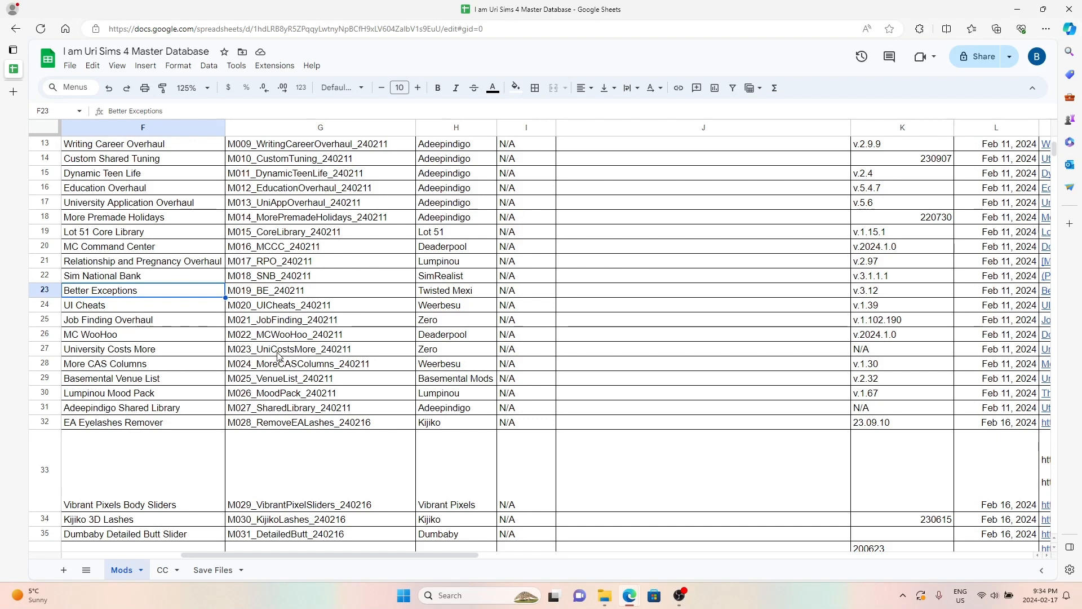
{"action": "left_click", "coordinate": [89, 308]}
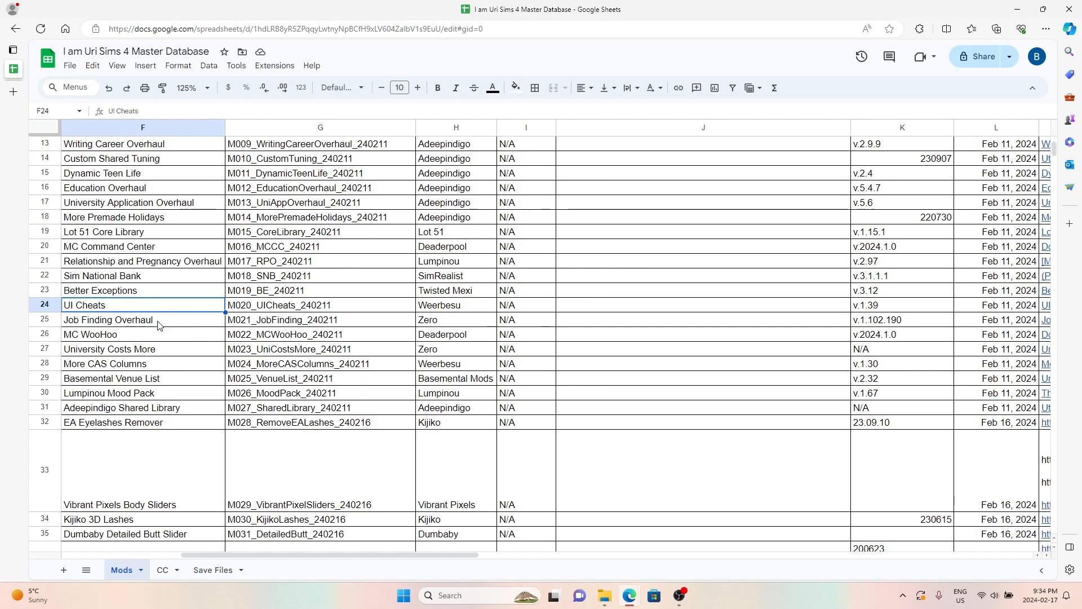
{"action": "left_click", "coordinate": [160, 325]}
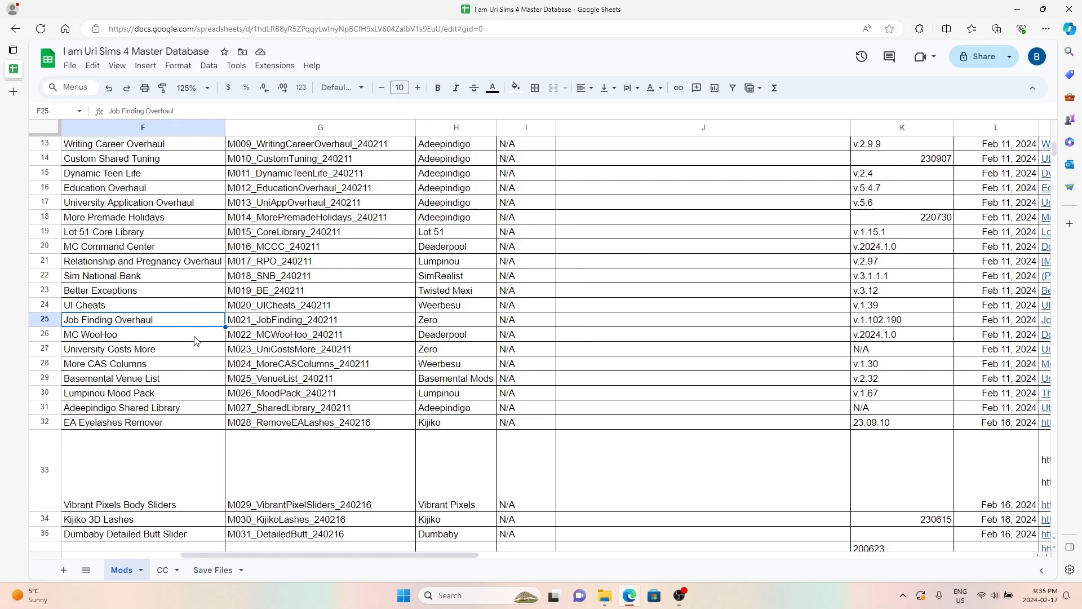
{"action": "left_click", "coordinate": [180, 334]}
{"action": "scroll", "coordinate": [215, 385], "scroll_direction": "down", "scroll_amount": 2}
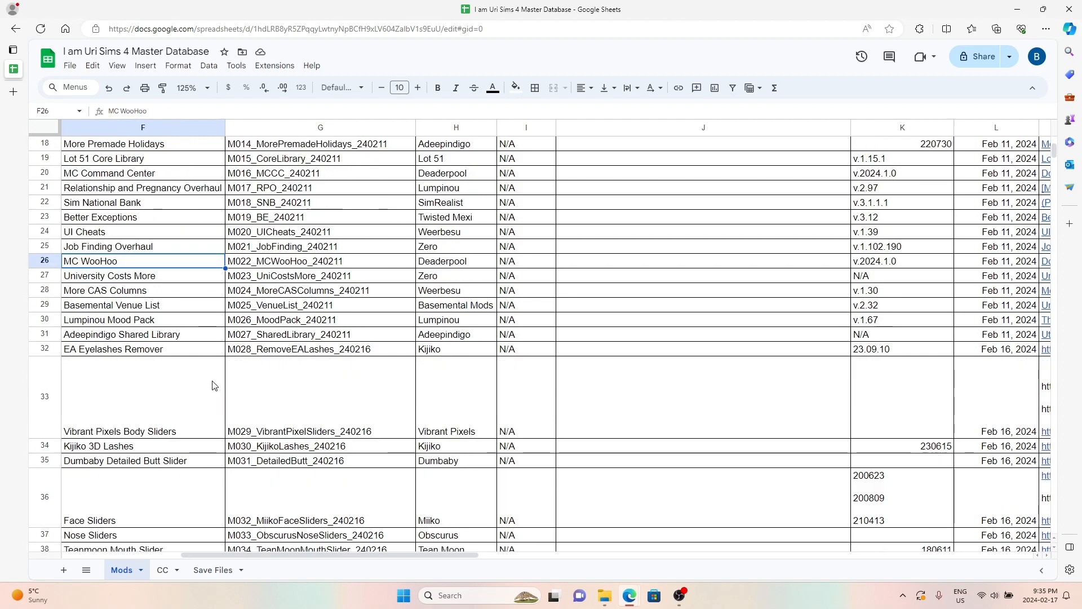
{"action": "left_click", "coordinate": [77, 270]}
{"action": "left_click", "coordinate": [125, 300]}
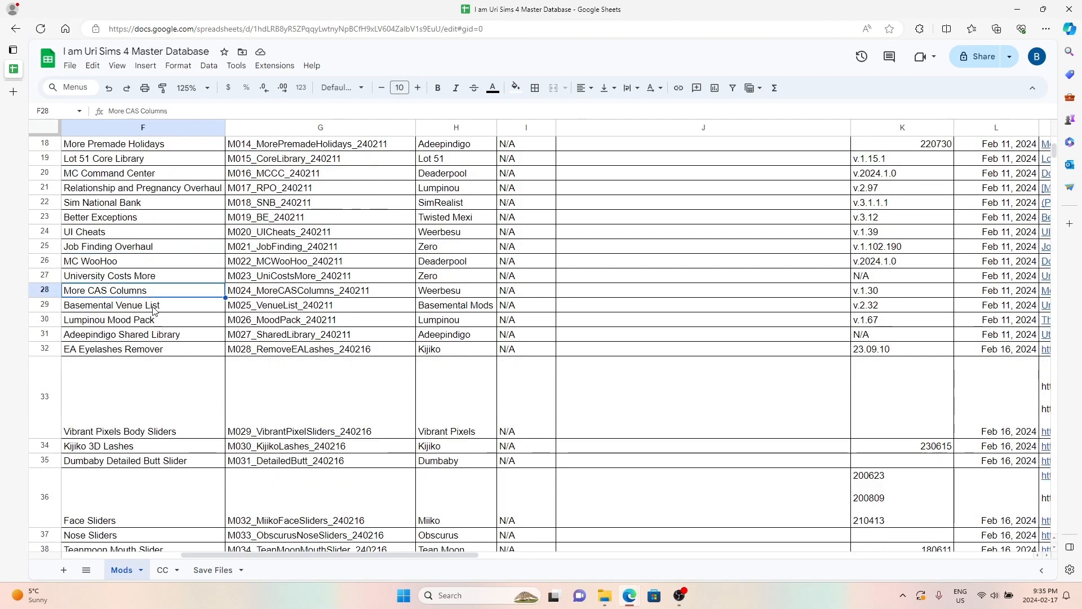
{"action": "left_click", "coordinate": [141, 276]}
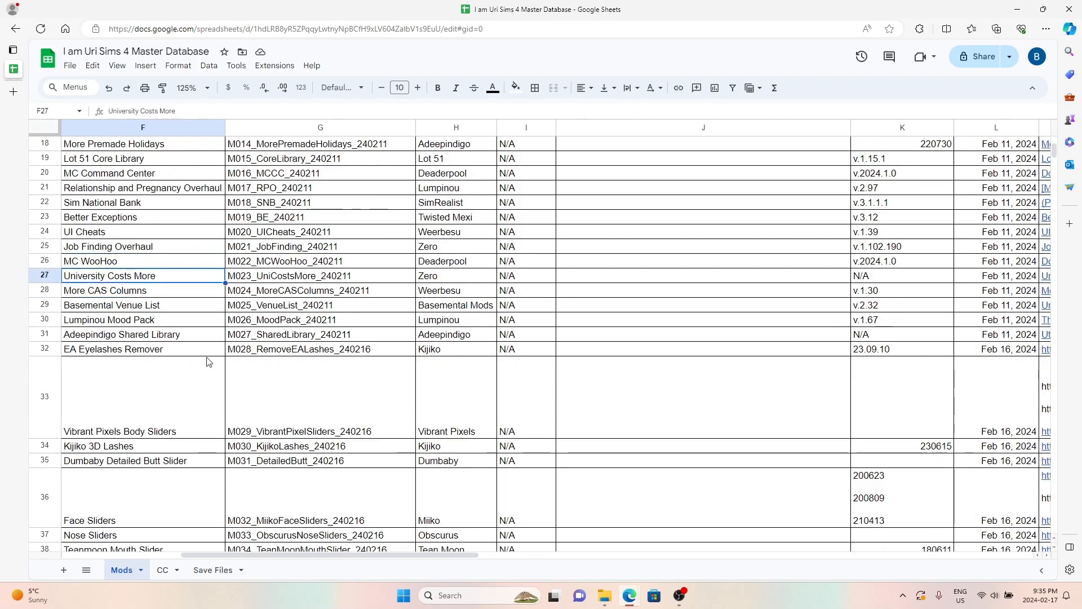
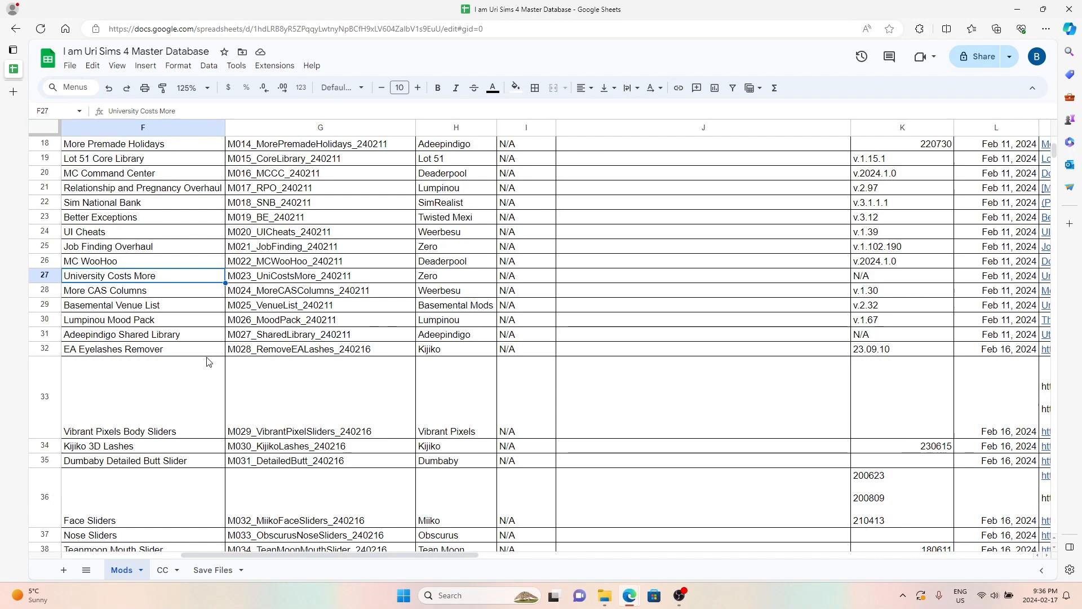
Step: Review the Name entries from More CAS Columns and Basemental Venue List down to EA Eyelashes Remover
{"action": "left_click", "coordinate": [141, 294]}
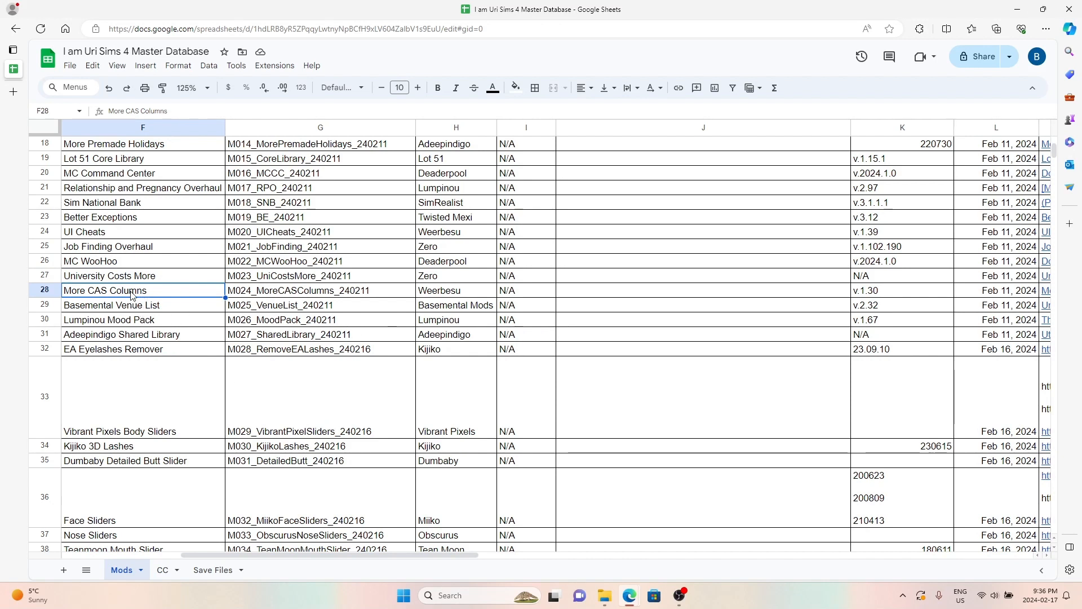
{"action": "left_click", "coordinate": [103, 305]}
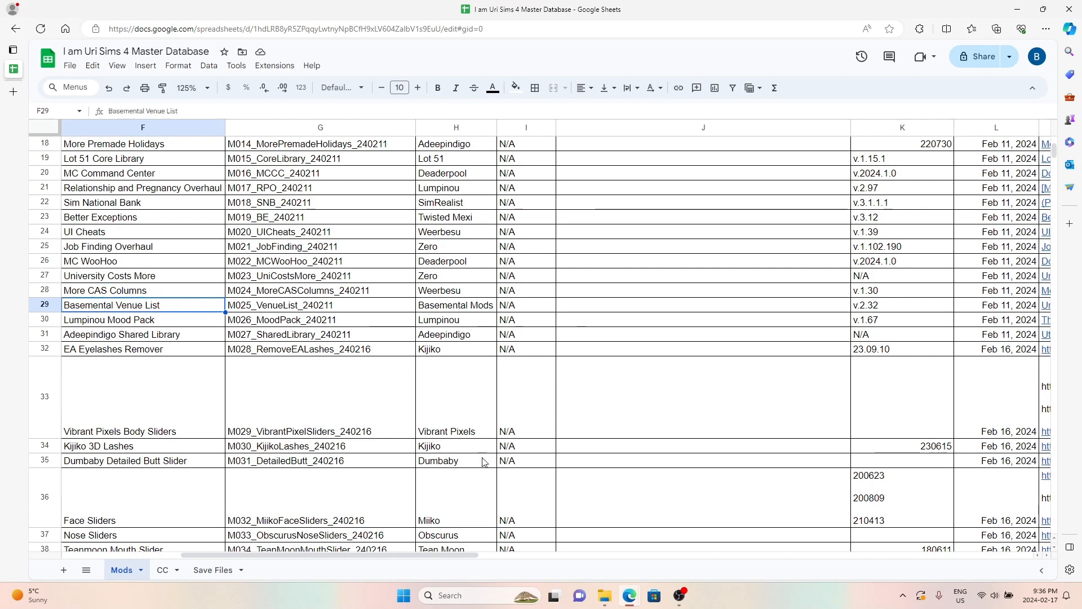
{"action": "left_click", "coordinate": [172, 325]}
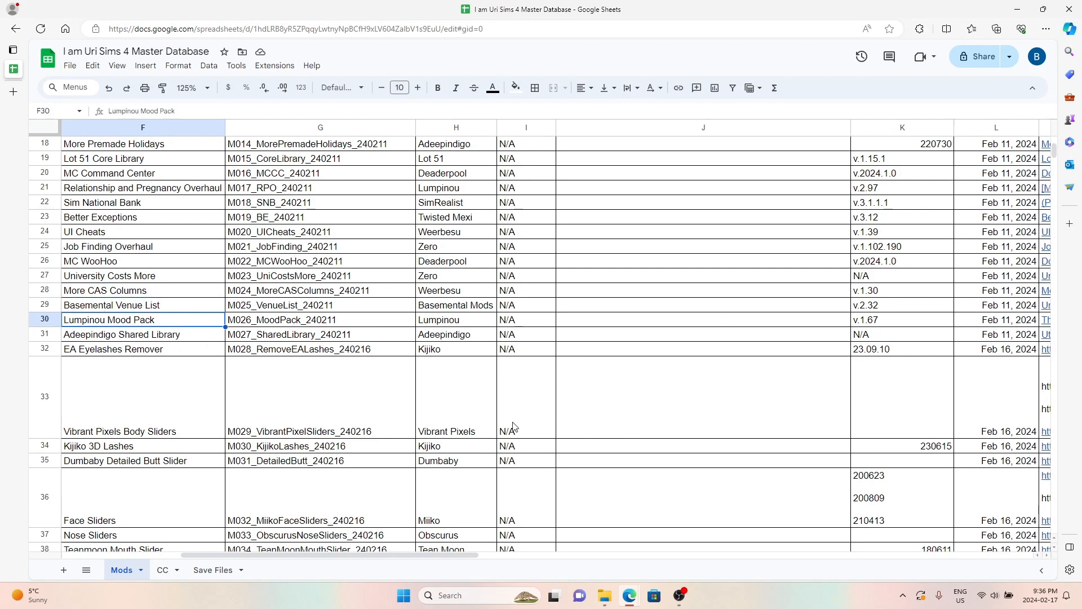
{"action": "left_click", "coordinate": [153, 338]}
{"action": "left_click", "coordinate": [152, 353]}
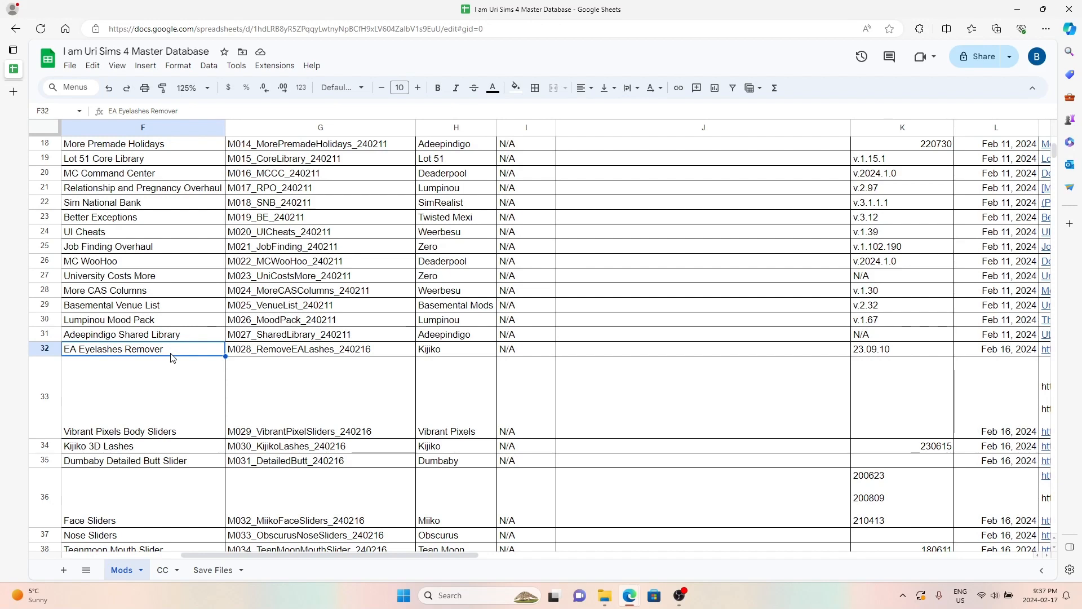
Step: Go through the slider and lash mods from Vibrant Pixels Body Sliders down to Face Sliders
{"action": "scroll", "coordinate": [210, 354], "scroll_direction": "down", "scroll_amount": 2}
{"action": "left_click", "coordinate": [159, 333]}
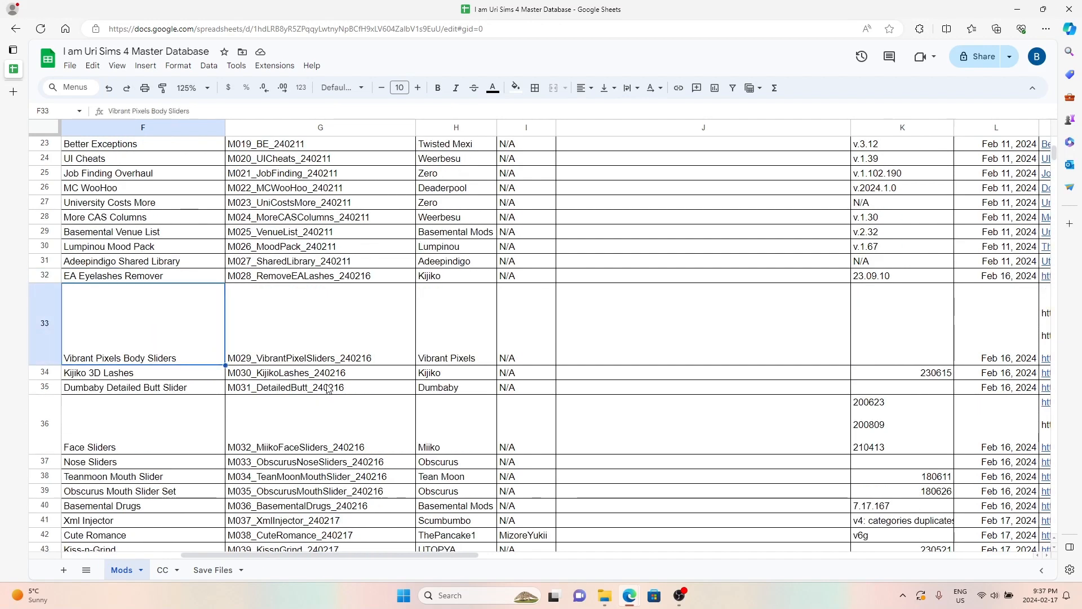
{"action": "scroll", "coordinate": [181, 331], "scroll_direction": "down", "scroll_amount": 2}
{"action": "left_click", "coordinate": [90, 297]}
{"action": "scroll", "coordinate": [195, 314], "scroll_direction": "down", "scroll_amount": 2}
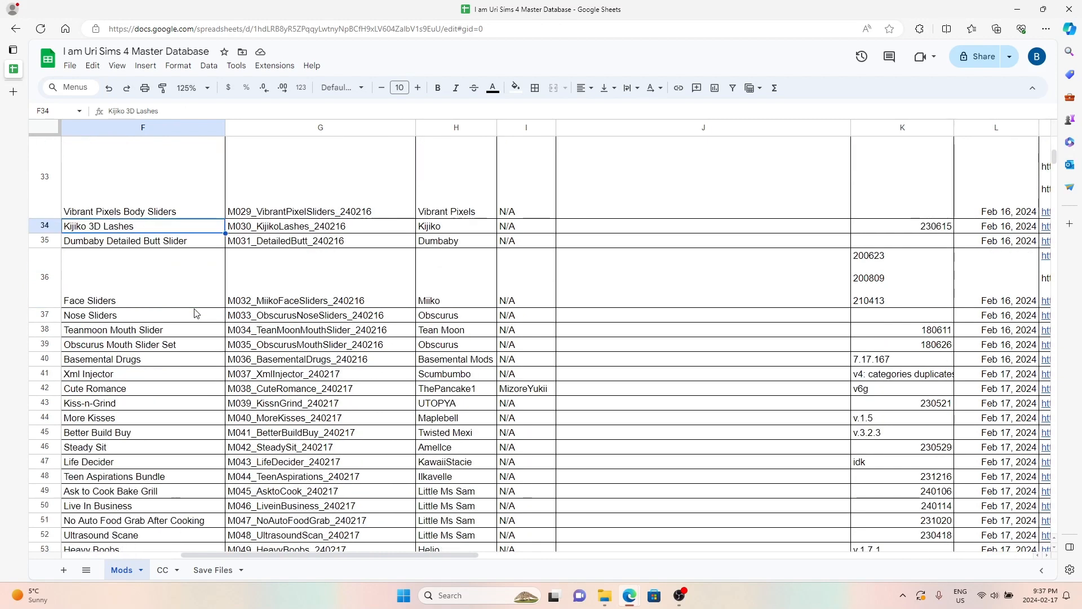
{"action": "left_click", "coordinate": [100, 244]}
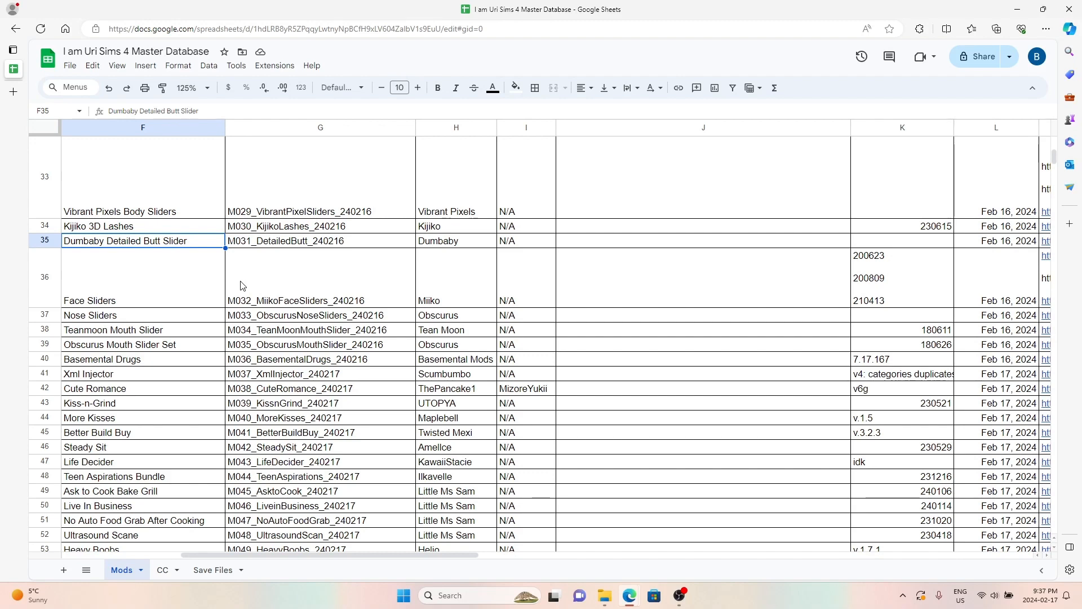
{"action": "left_click", "coordinate": [214, 297]}
{"action": "scroll", "coordinate": [273, 369], "scroll_direction": "down", "scroll_amount": 2}
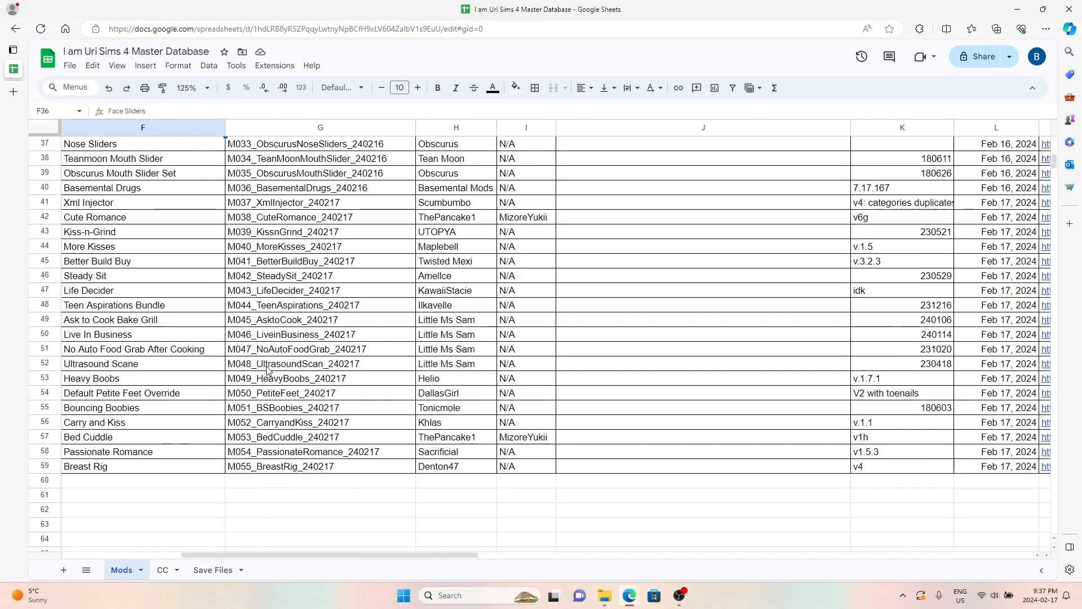
{"action": "scroll", "coordinate": [268, 369], "scroll_direction": "up", "scroll_amount": 2}
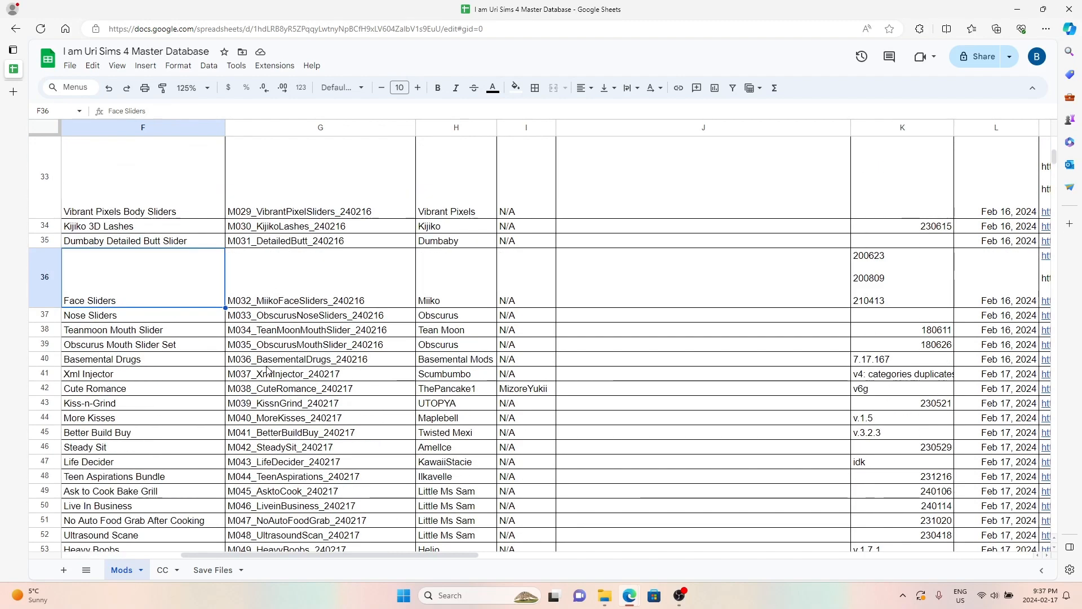
Step: Review the Name entries from Nose Sliders and the two mouth slider mods down to Basemental Drugs and Xml Injector
{"action": "left_click", "coordinate": [128, 319]}
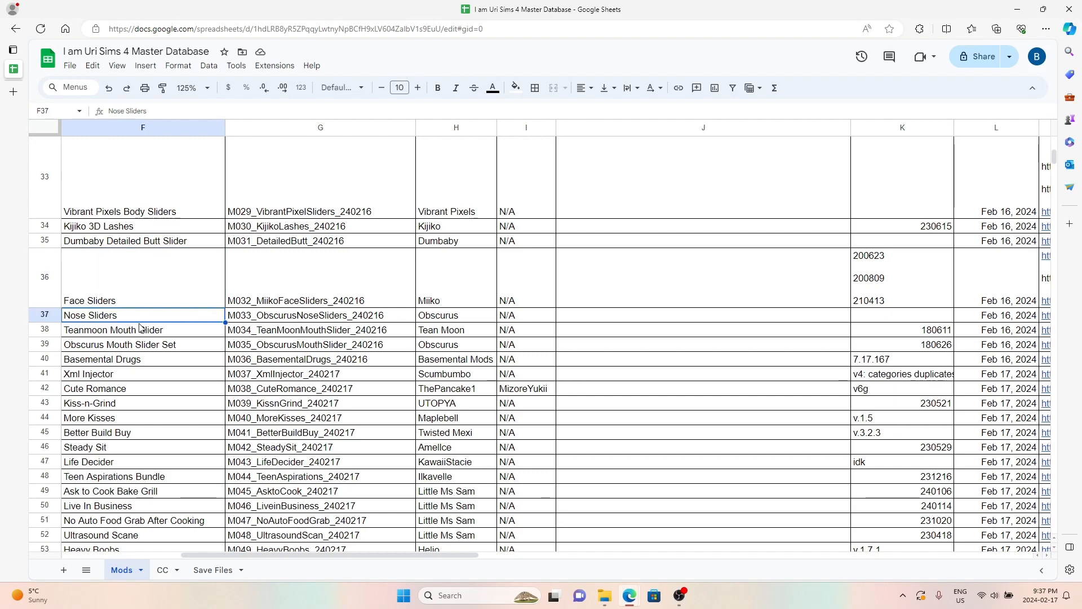
{"action": "left_click", "coordinate": [111, 333]}
{"action": "scroll", "coordinate": [184, 362], "scroll_direction": "down", "scroll_amount": 1}
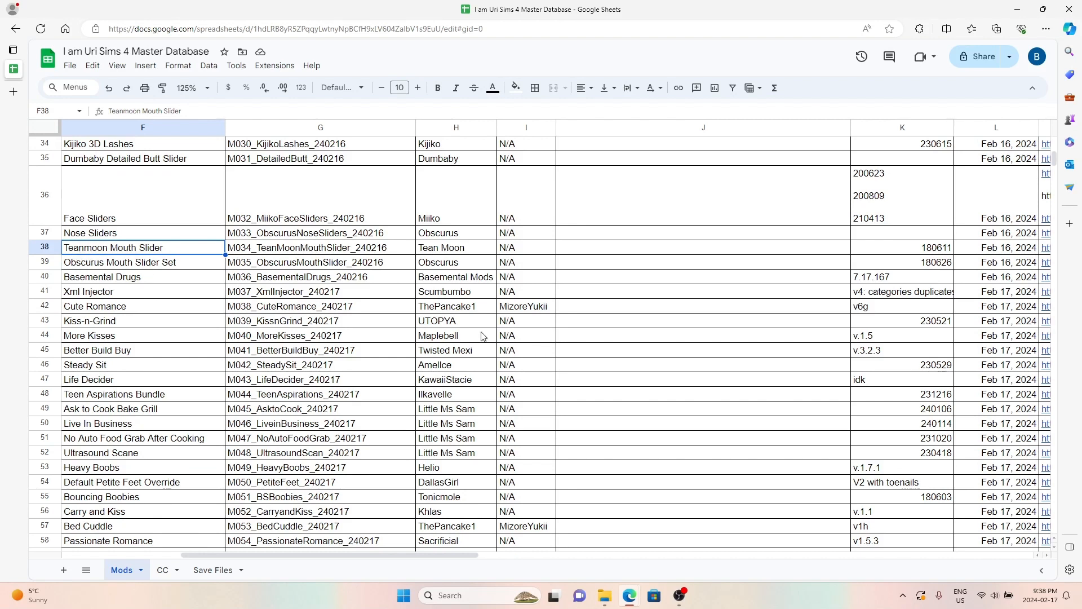
{"action": "left_click", "coordinate": [129, 262]}
{"action": "left_click", "coordinate": [133, 279]}
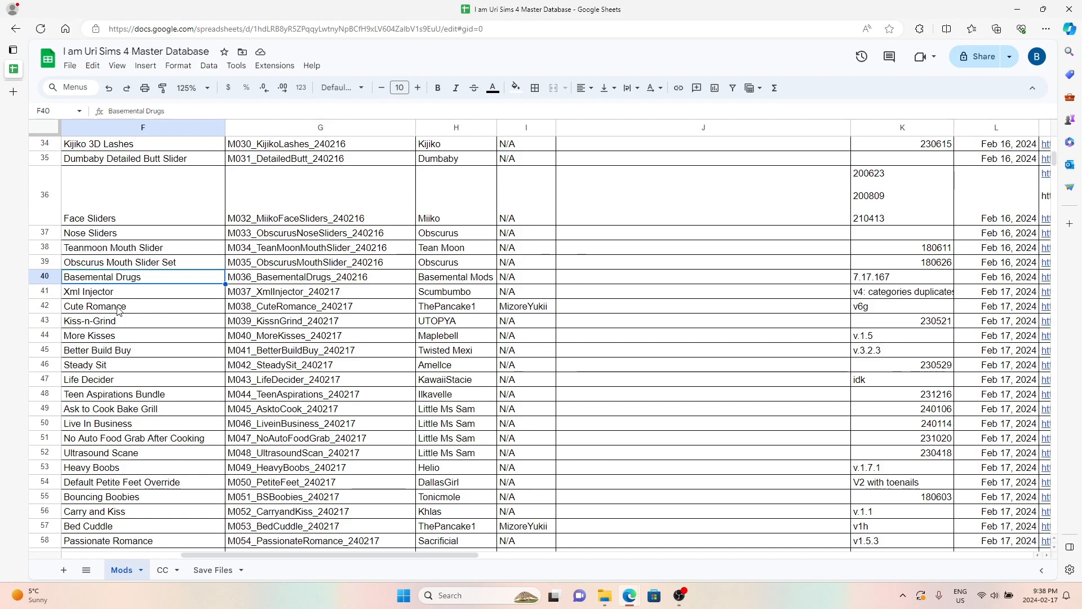
{"action": "left_click", "coordinate": [77, 291]}
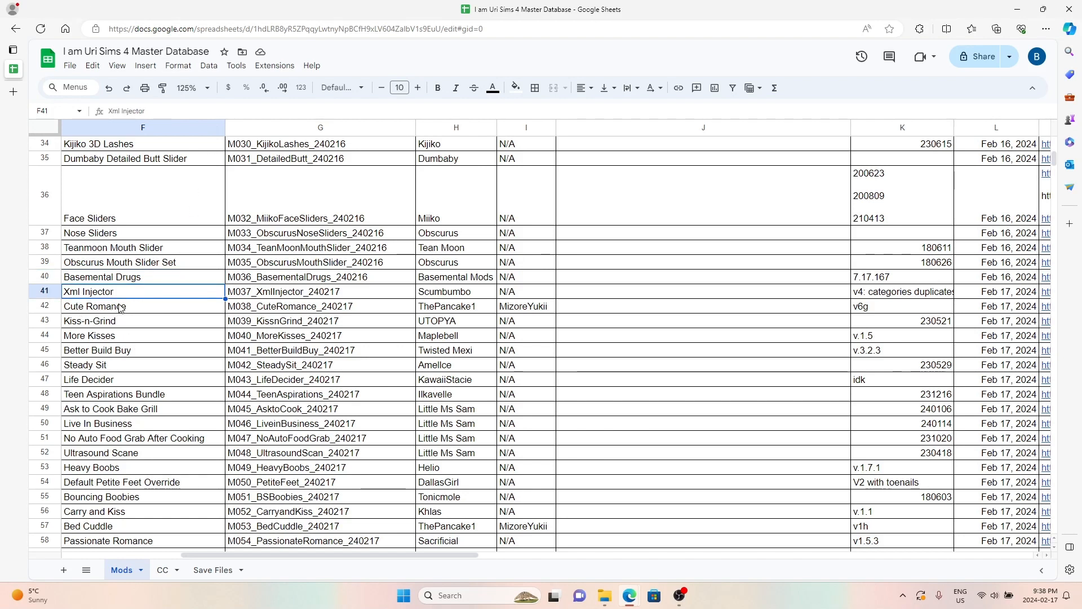
Step: Review the Name entries Cute Romance, Kiss-n-Grind and More Kisses in the Mods sheet
{"action": "left_click", "coordinate": [120, 309]}
{"action": "left_click", "coordinate": [114, 297]}
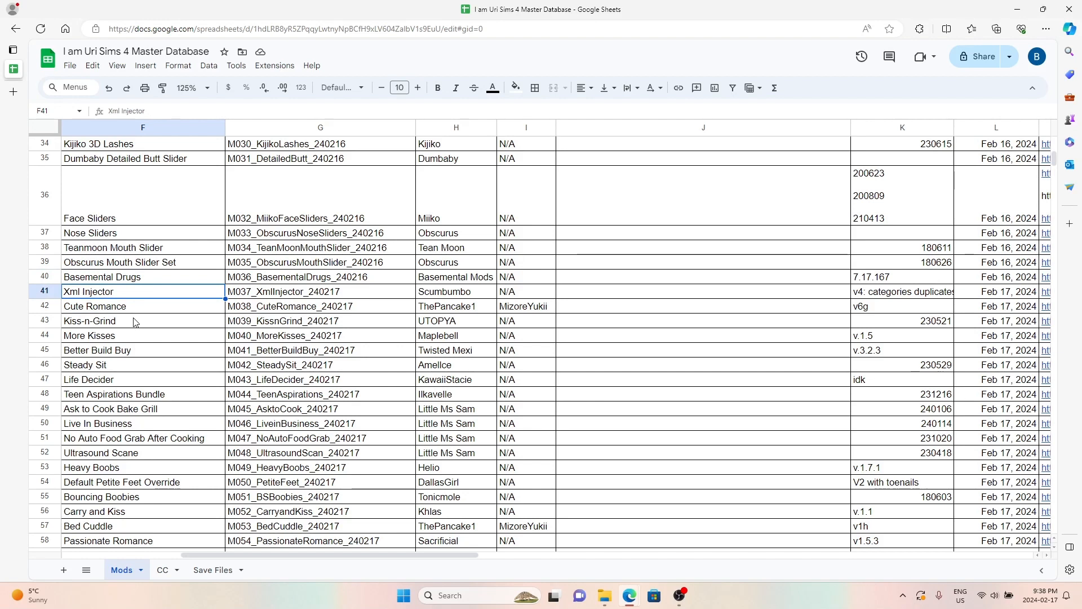
{"action": "left_click", "coordinate": [129, 311]}
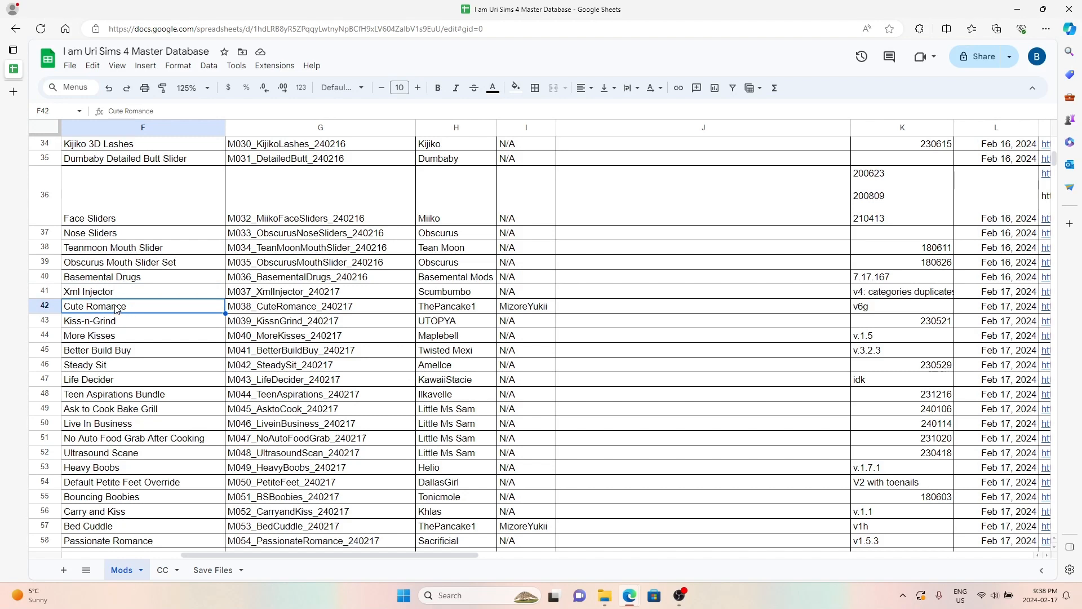
{"action": "left_click_drag", "start_coordinate": [116, 308], "coordinate": [123, 341]}
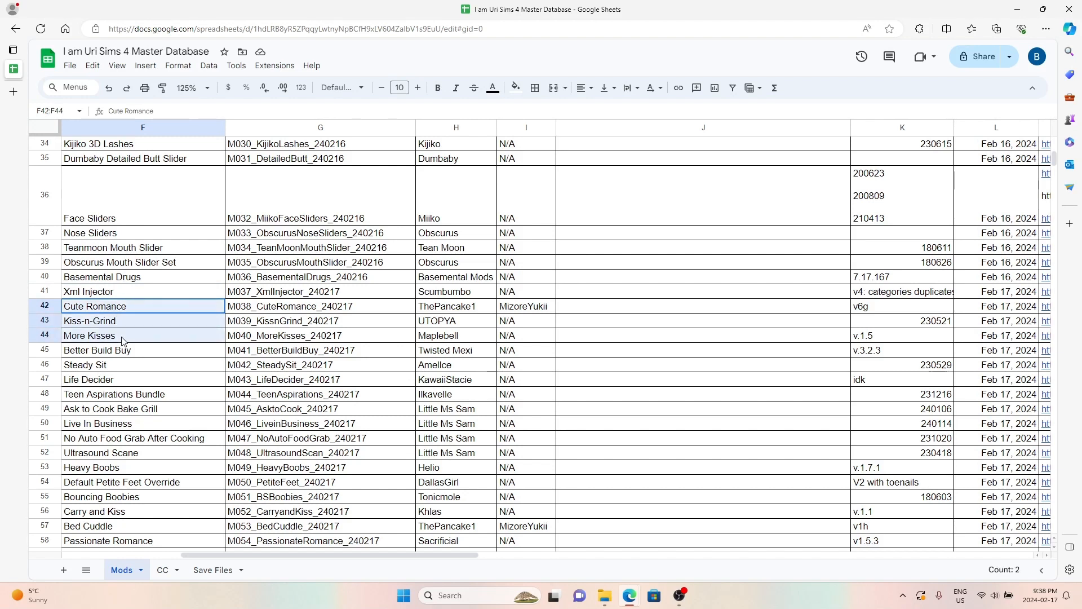
{"action": "left_click", "coordinate": [176, 326]}
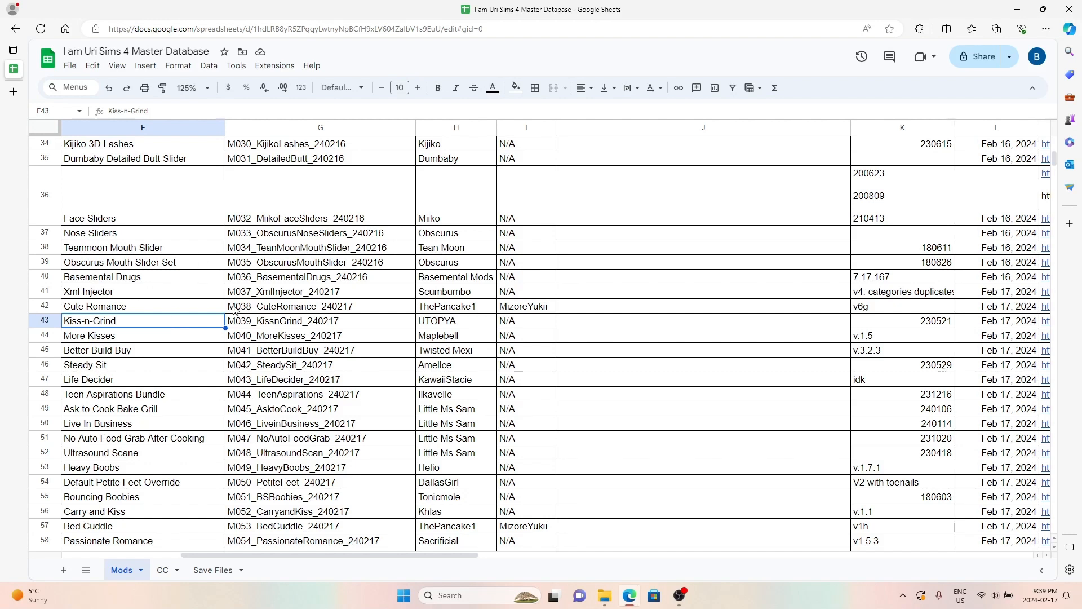
{"action": "left_click", "coordinate": [158, 420]}
Step: Examine the Life Decider row across to its URL and note, returning to its Name entry
{"action": "left_click_drag", "start_coordinate": [90, 385], "coordinate": [924, 394]}
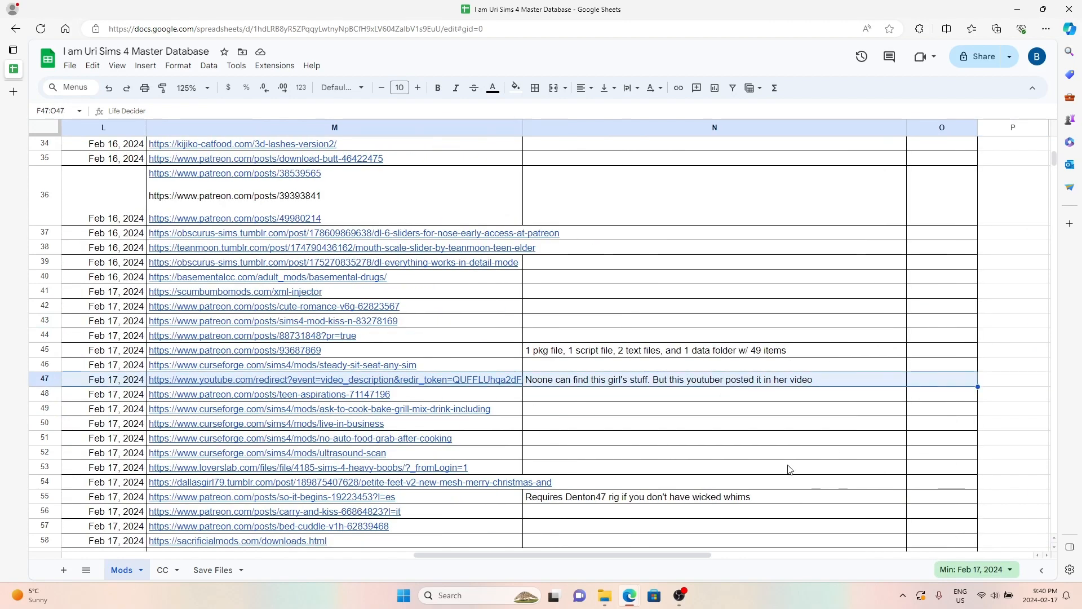
{"action": "left_click_drag", "start_coordinate": [444, 555], "coordinate": [437, 556]}
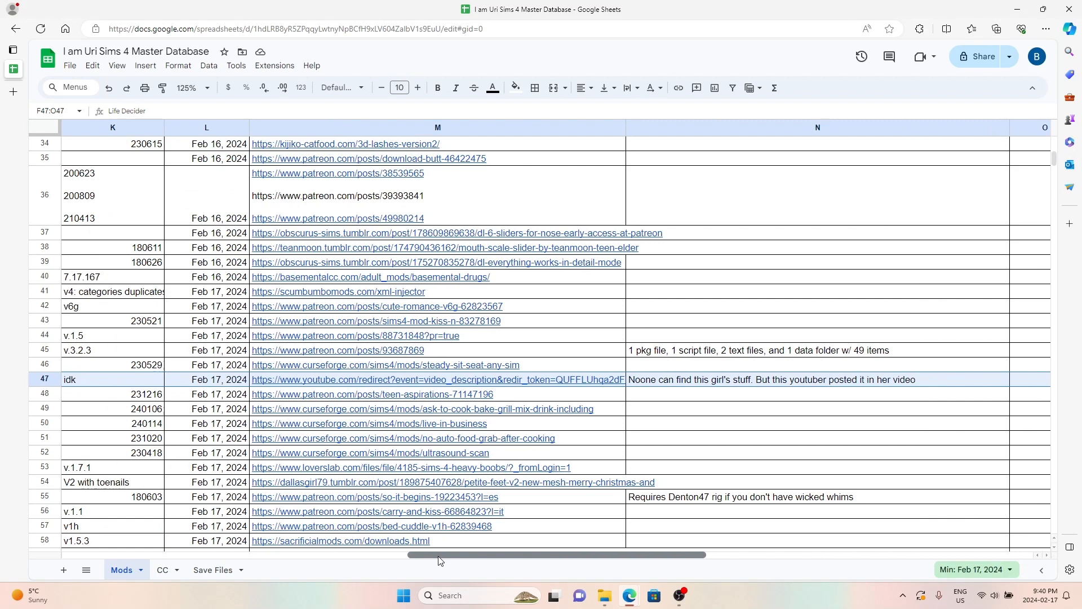
{"action": "left_click_drag", "start_coordinate": [441, 560], "coordinate": [414, 550]}
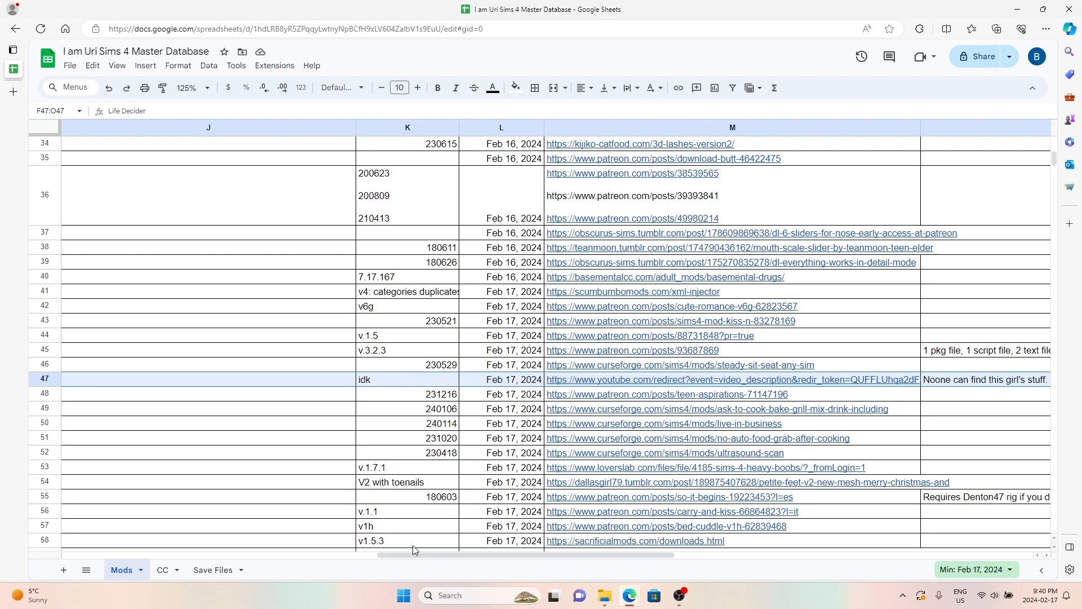
{"action": "left_click", "coordinate": [261, 381]}
{"action": "key", "text": "Left"}
{"action": "key", "text": "Left"}
{"action": "key", "text": "Left"}
{"action": "key", "text": "Left"}
{"action": "key", "text": "Left"}
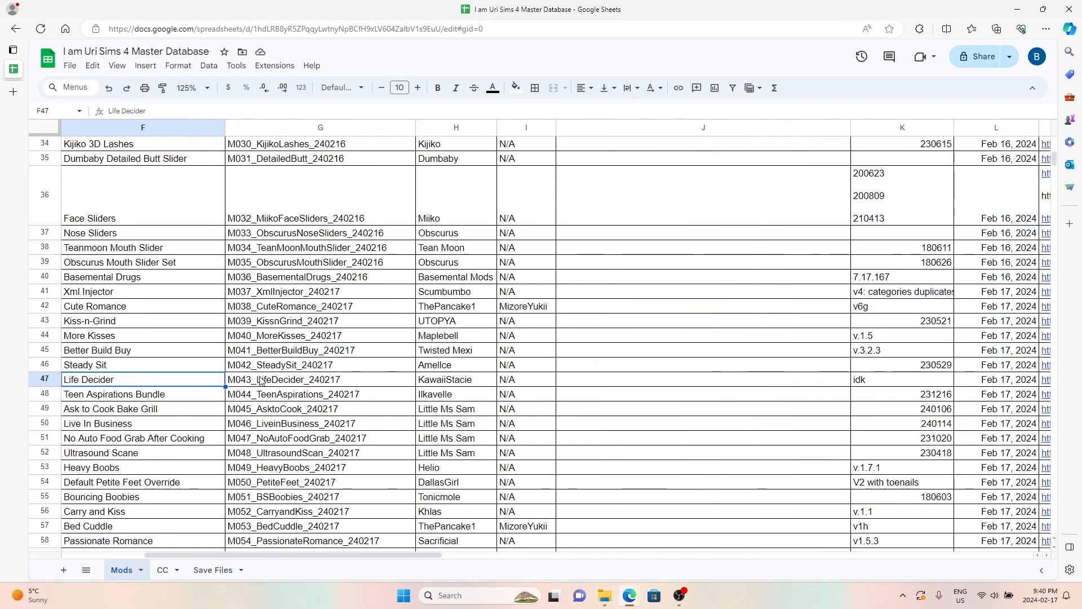
Step: Go through the Name entries from Teen Aspirations Bundle and Ask to Cook Bake Grill down to the ultrasound mod
{"action": "key", "text": "Down"}
{"action": "key", "text": "Right"}
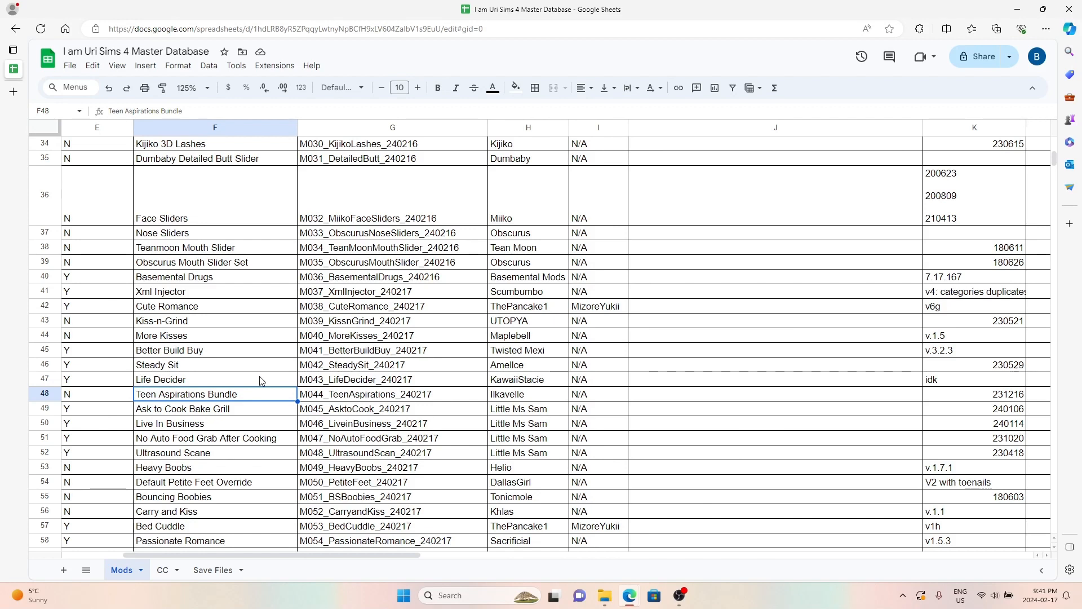
{"action": "key", "text": "Down"}
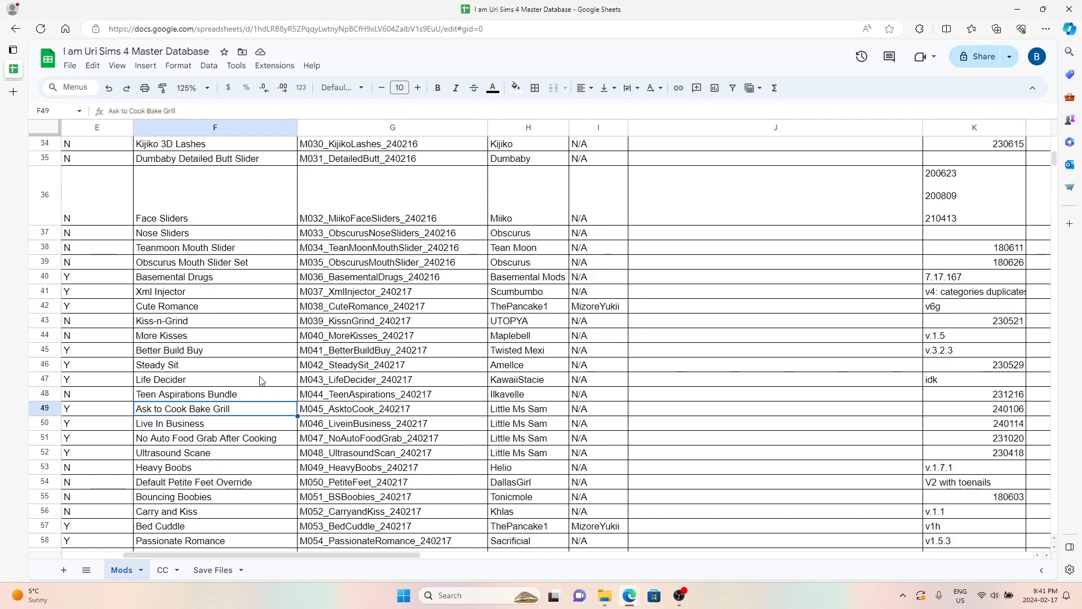
{"action": "key", "text": "Down"}
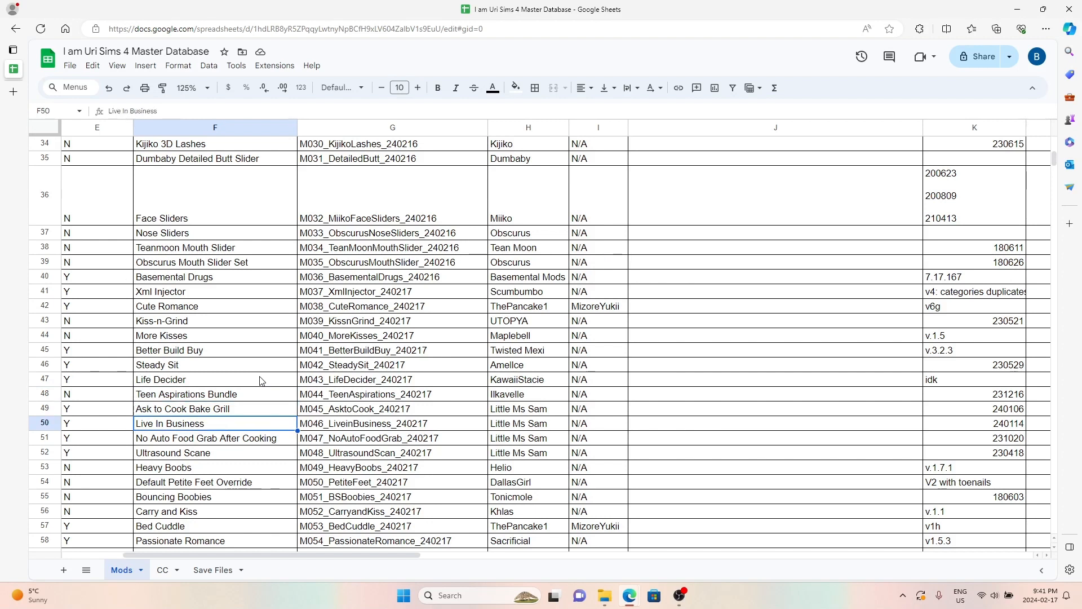
{"action": "key", "text": "Up"}
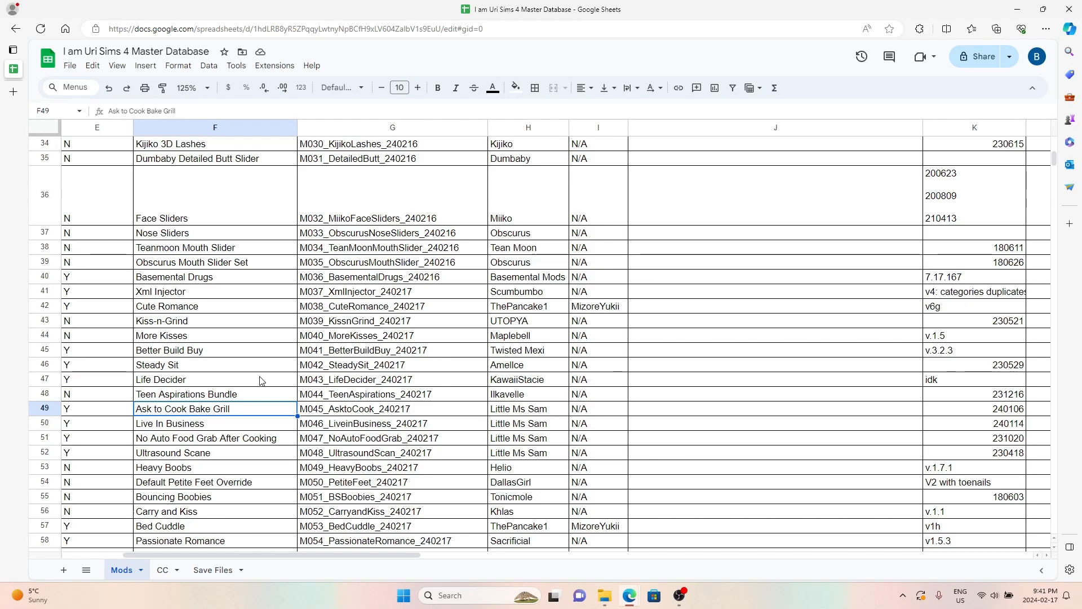
{"action": "key", "text": "Down"}
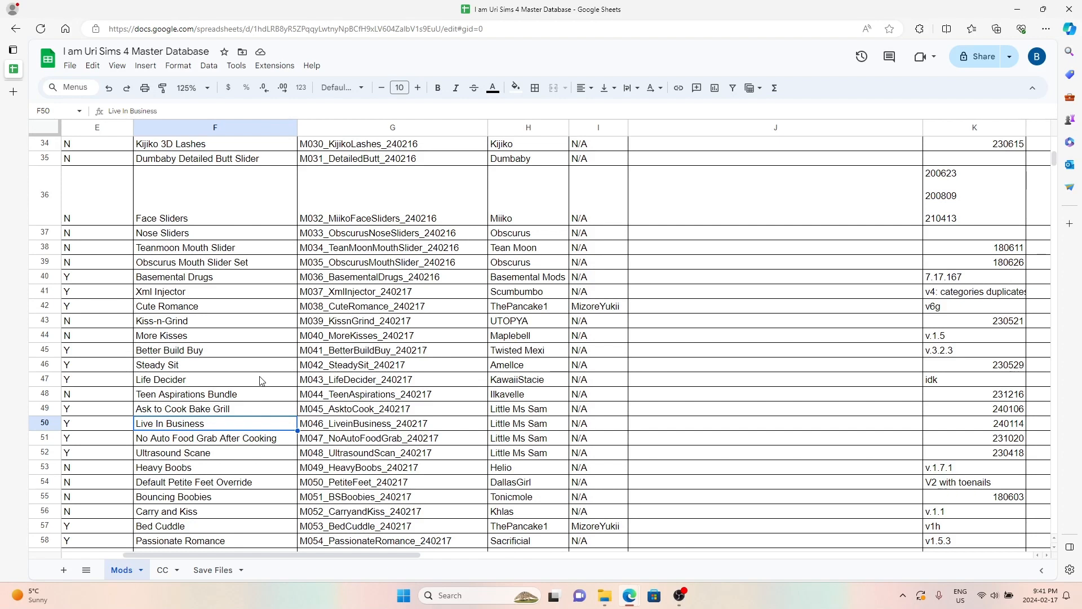
{"action": "key", "text": "Down"}
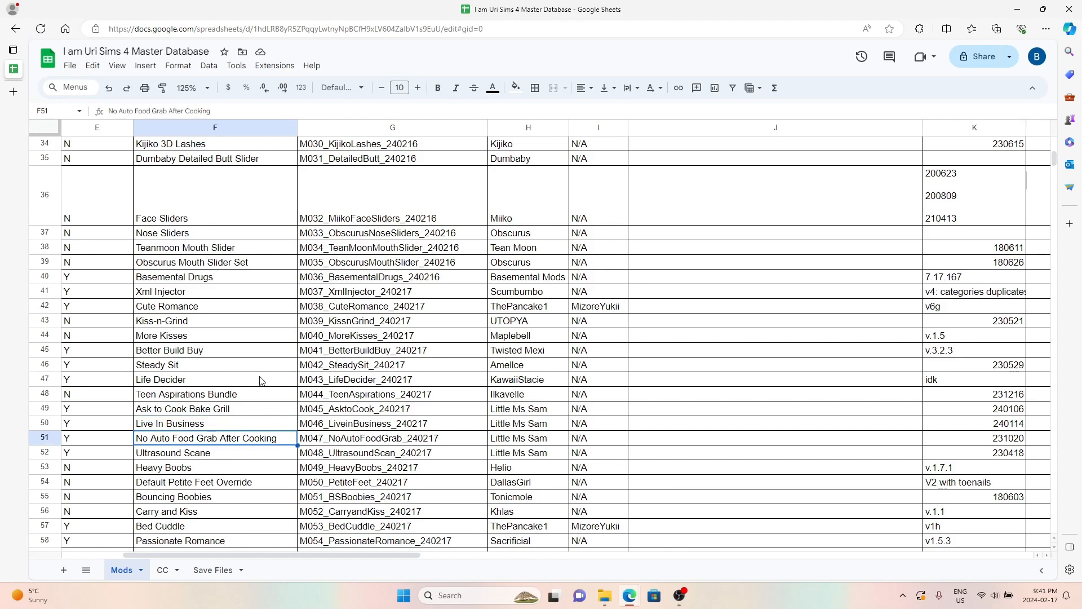
{"action": "key", "text": "Down"}
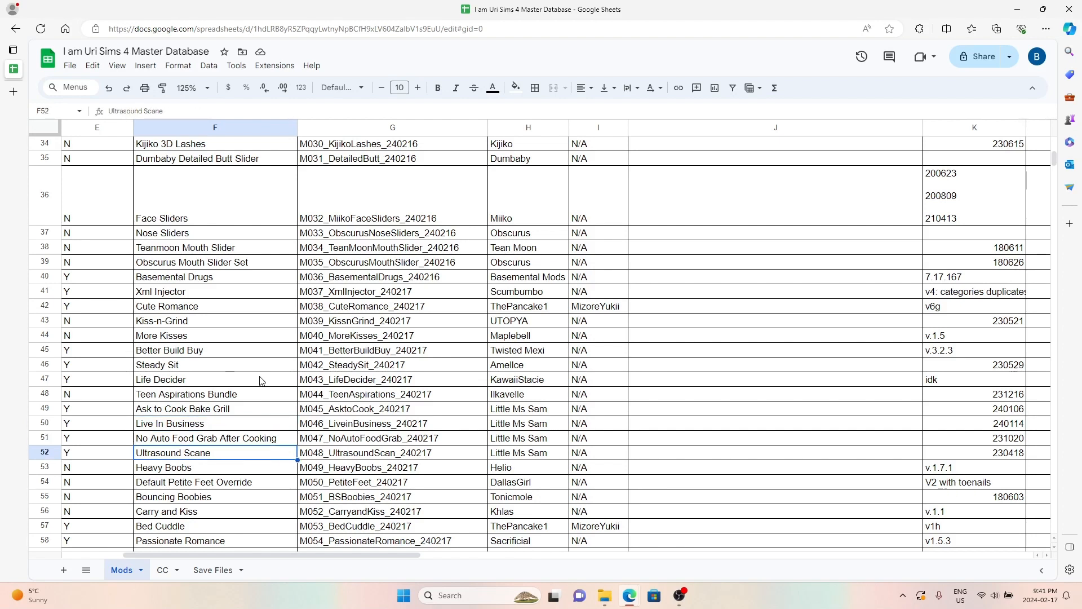
{"action": "key", "text": "Up"}
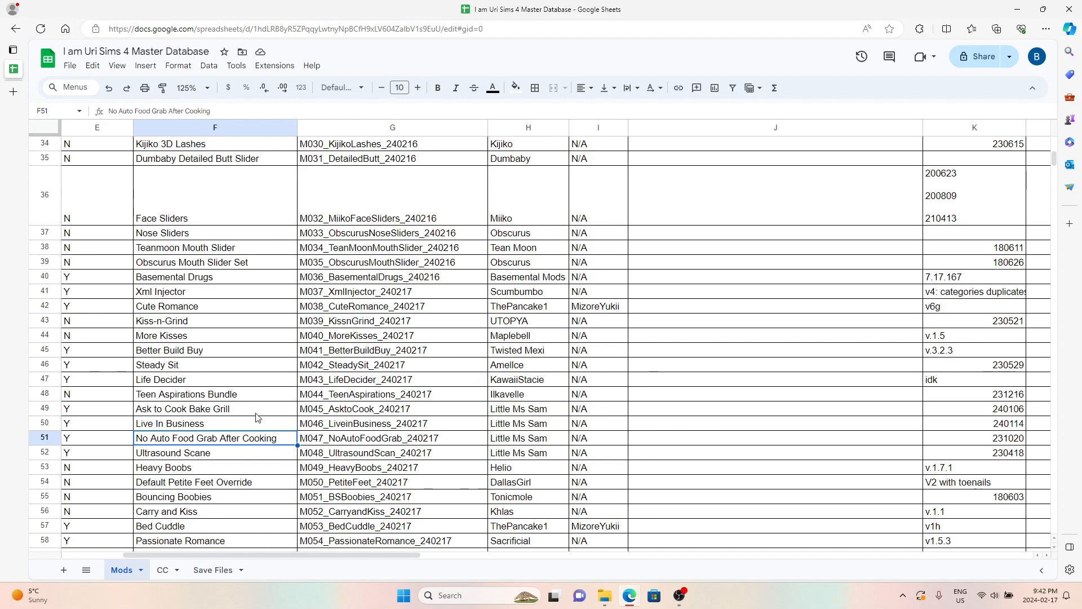
Step: Correct the misspelled mod name in row 52 to "Ultrasound Scan"
{"action": "left_click", "coordinate": [228, 455]}
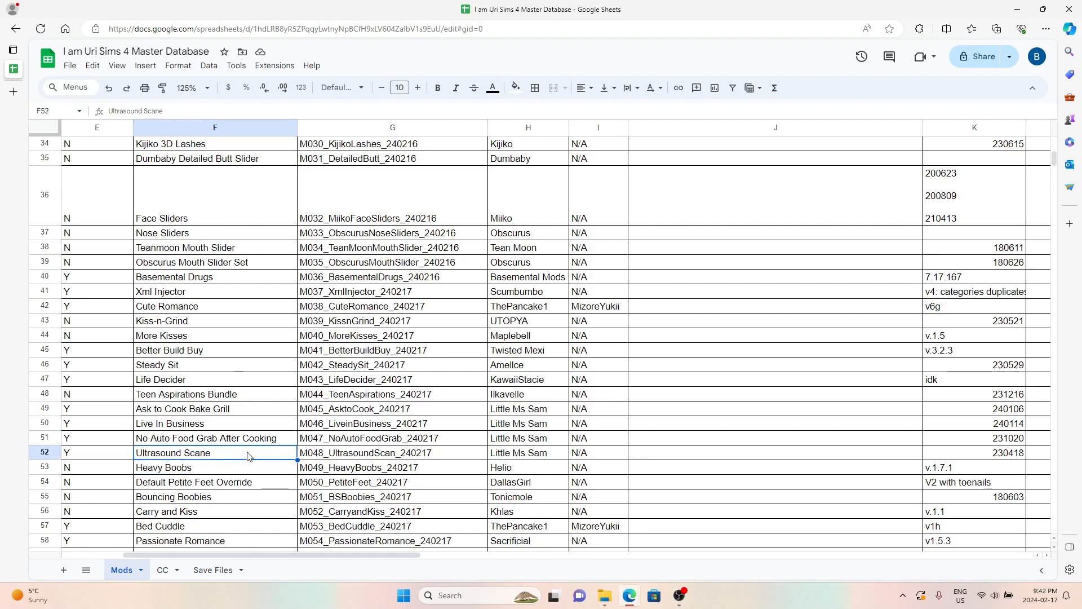
{"action": "scroll", "coordinate": [250, 456], "scroll_direction": "down", "scroll_amount": 2}
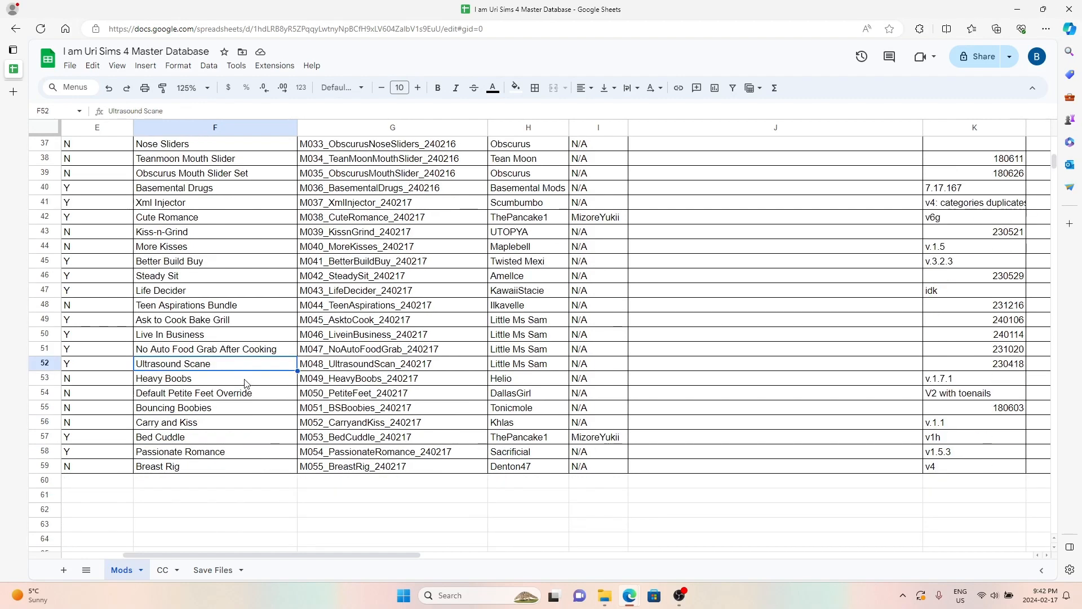
{"action": "double_click", "coordinate": [231, 361]}
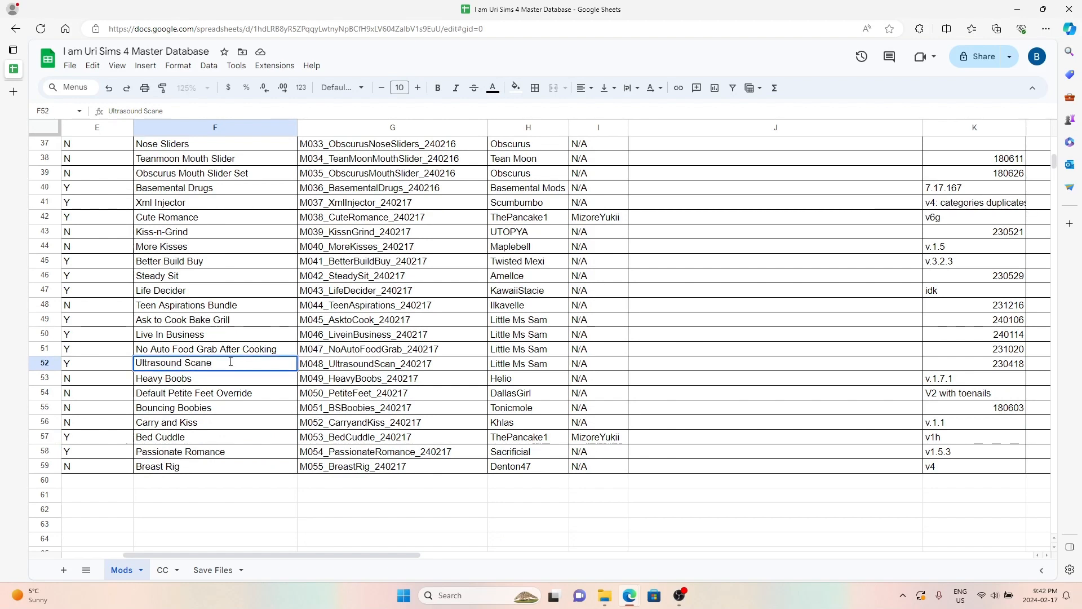
{"action": "key", "text": "BackSpace"}
{"action": "key", "text": "Return"}
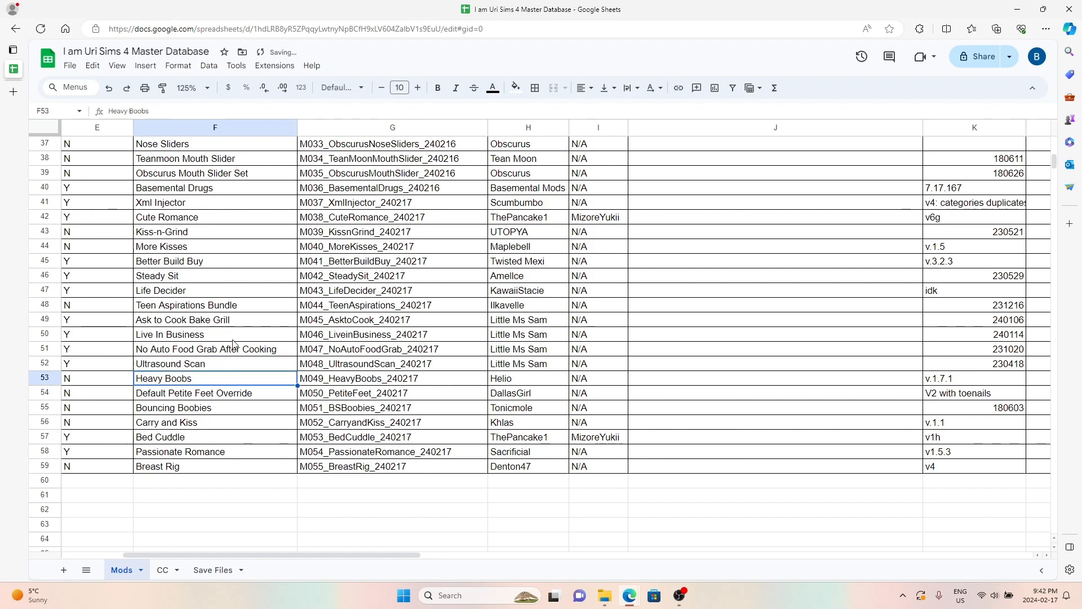
Step: Review the remaining Name entries from Heavy Boobs down to Breast Rig, selecting them as one range
{"action": "left_click", "coordinate": [202, 401]}
{"action": "left_click", "coordinate": [255, 381]}
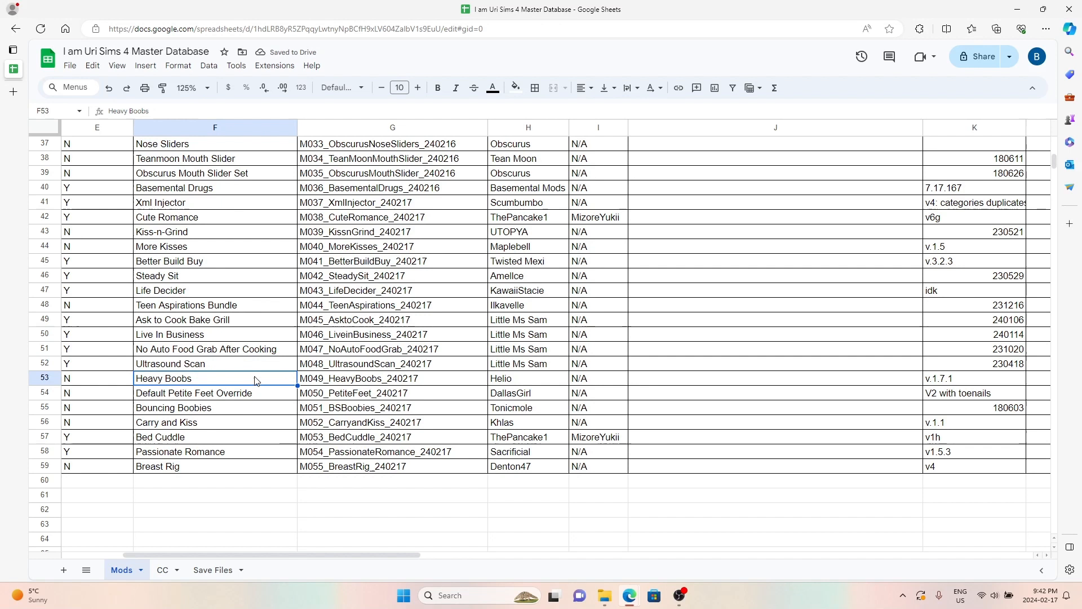
{"action": "left_click", "coordinate": [227, 399]}
{"action": "left_click_drag", "start_coordinate": [215, 381], "coordinate": [268, 463]}
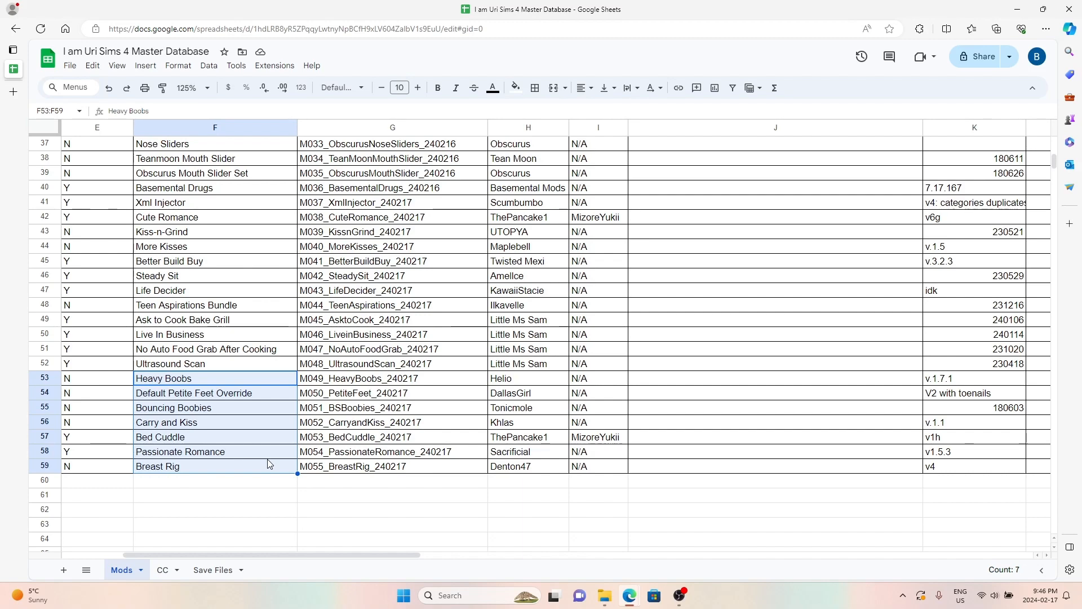
Step: Set the sheet zoom to 75% and look over the Mods table, returning to its header and ID column
{"action": "left_click", "coordinate": [225, 246]}
{"action": "left_click", "coordinate": [193, 87]}
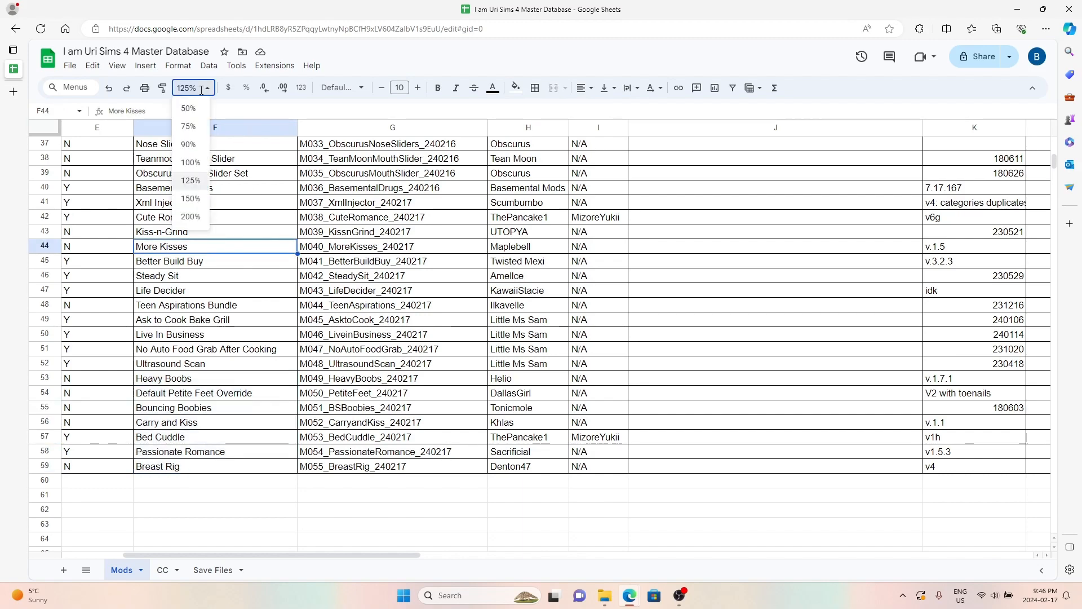
{"action": "left_click", "coordinate": [191, 123]}
{"action": "scroll", "coordinate": [338, 287], "scroll_direction": "up", "scroll_amount": 10}
{"action": "scroll", "coordinate": [338, 287], "scroll_direction": "down", "scroll_amount": 5}
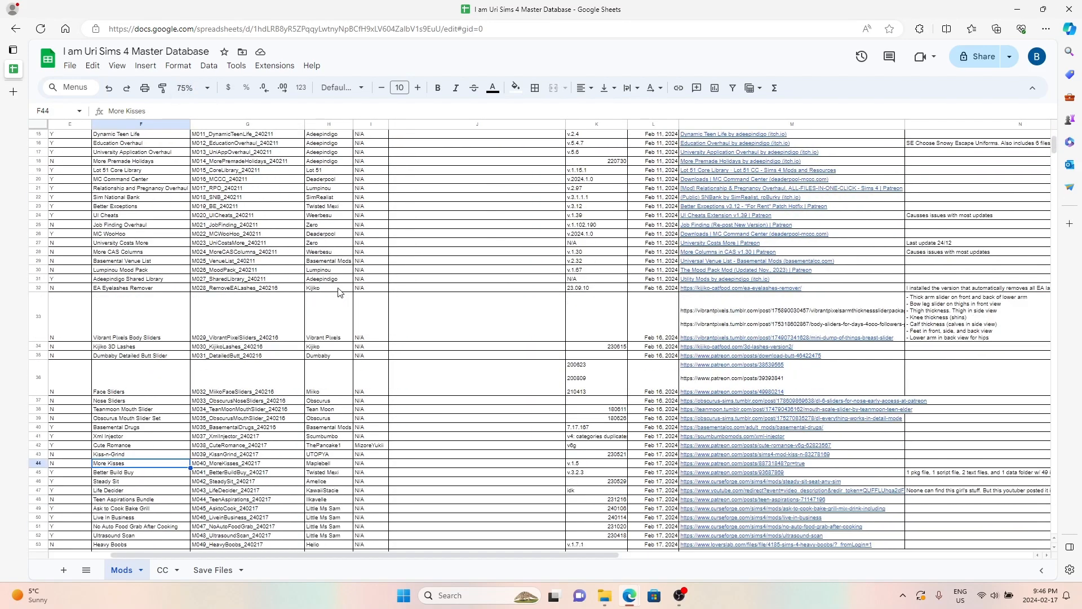
{"action": "scroll", "coordinate": [339, 290], "scroll_direction": "up", "scroll_amount": 5}
{"action": "scroll", "coordinate": [340, 290], "scroll_direction": "down", "scroll_amount": 2}
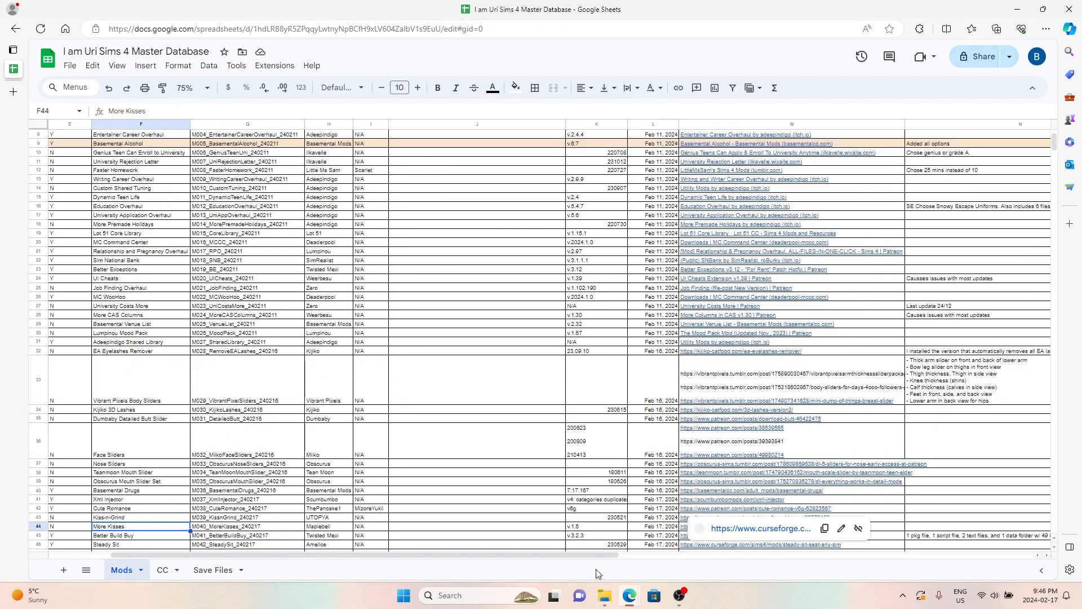
{"action": "left_click_drag", "start_coordinate": [570, 554], "coordinate": [509, 553]}
{"action": "scroll", "coordinate": [397, 344], "scroll_direction": "up", "scroll_amount": 2}
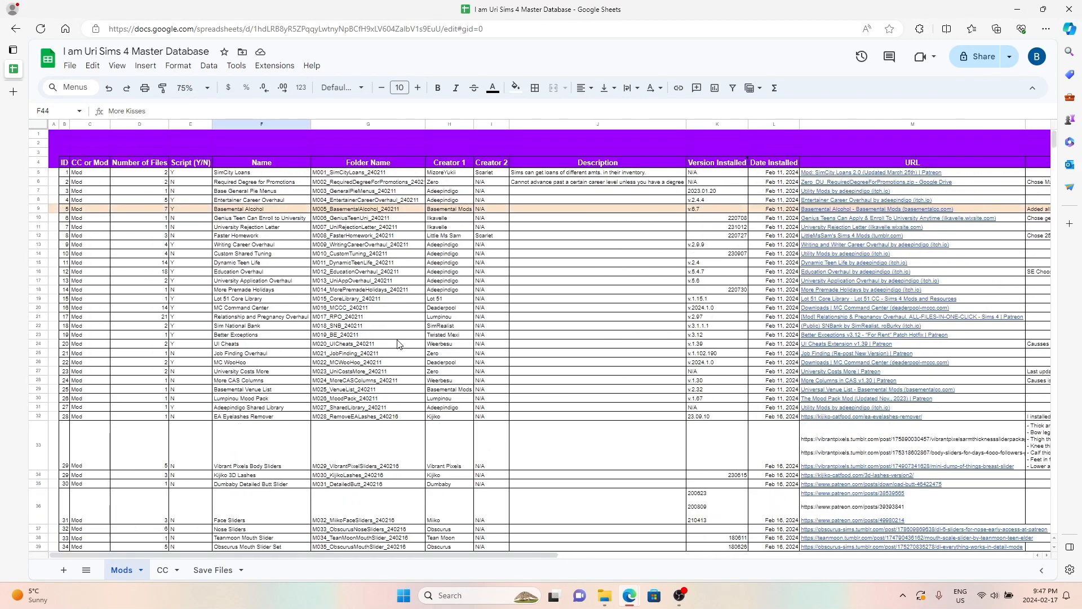